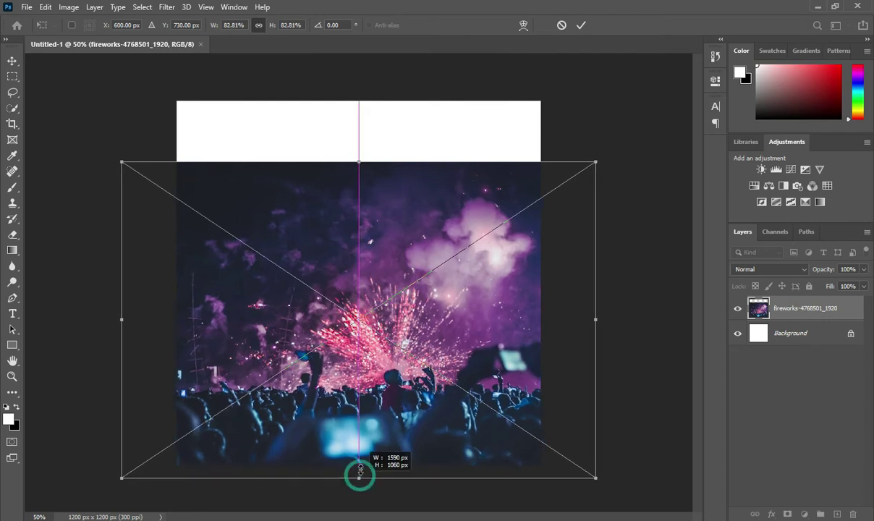
- Enlarge the fireworks photo to cover the whole canvas and soften it with a Gaussian Blur radius of about 26 pixels
left_click_drag(360, 162, 362, 88)
left_click(581, 25)
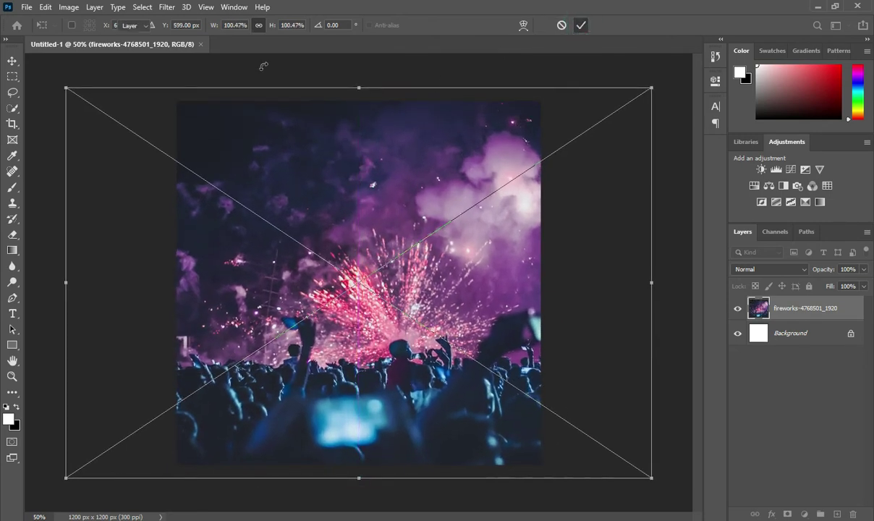
left_click(167, 7)
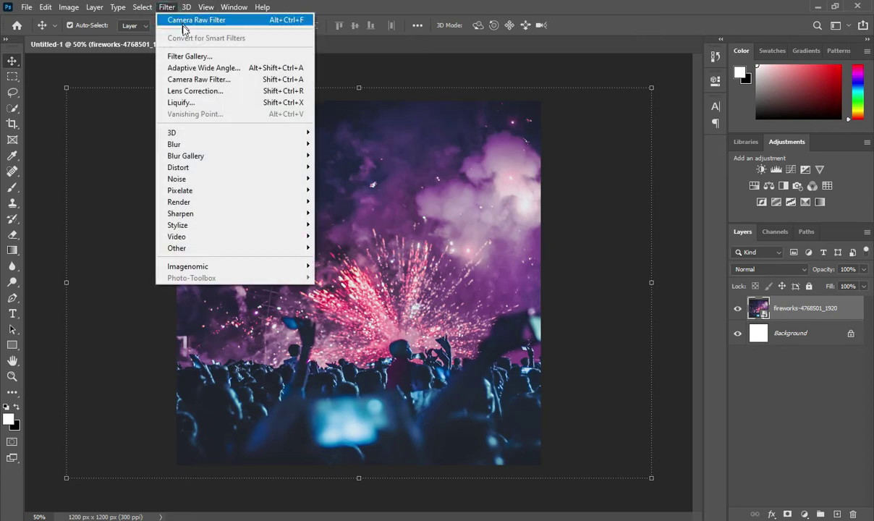
mouse_move(225, 148)
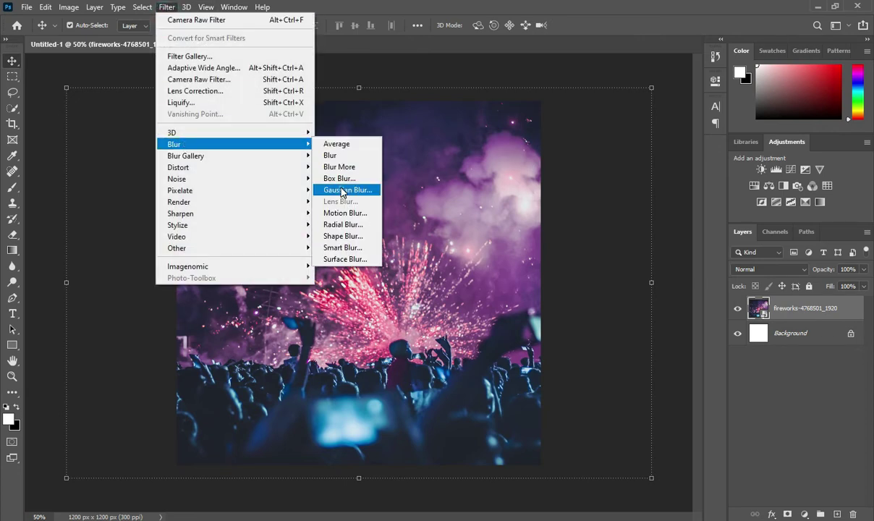
left_click(340, 190)
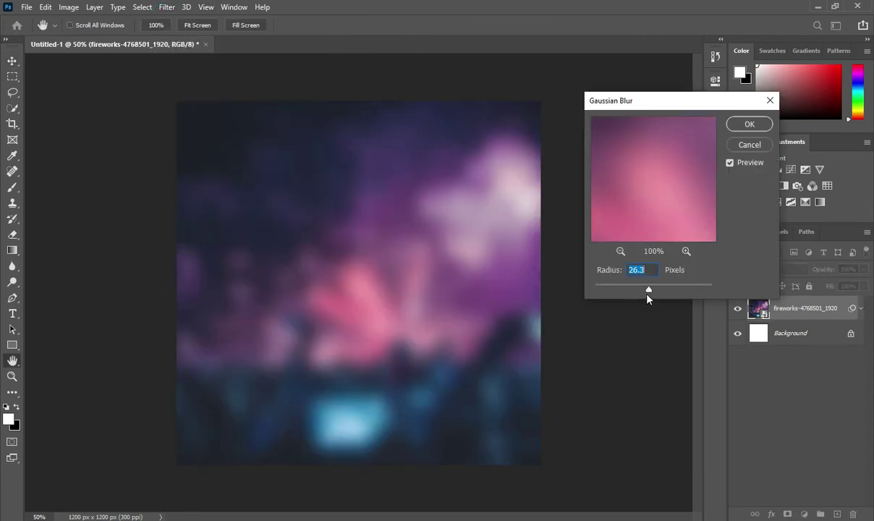
left_click_drag(649, 290, 650, 291)
left_click(753, 128)
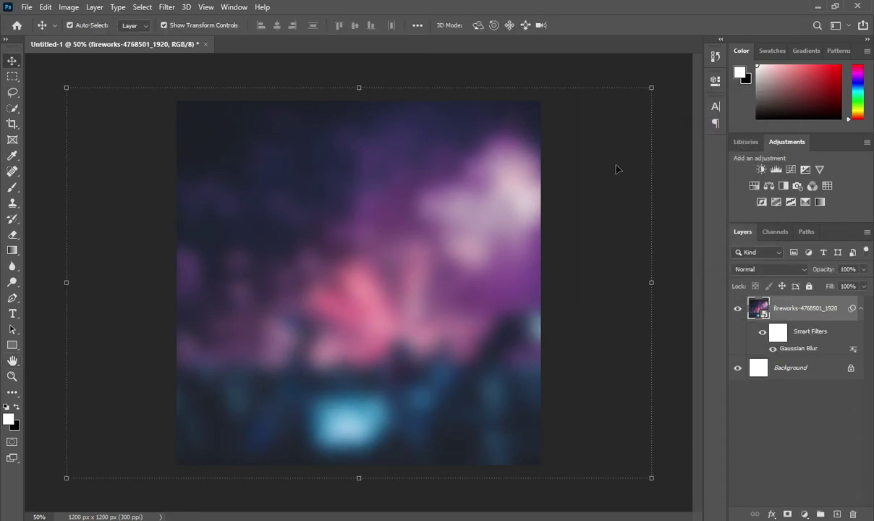
left_click(673, 181)
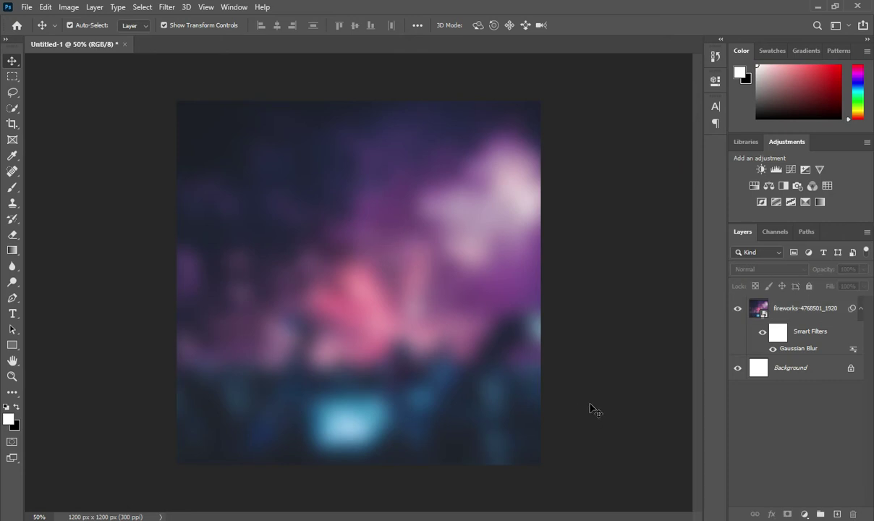
left_click(862, 310)
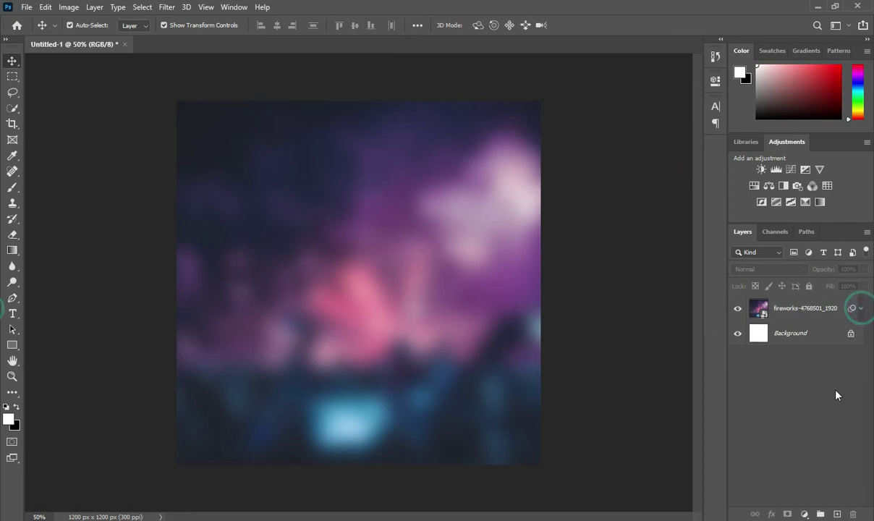
- Copy the colour code 002251 from the TEXT file in Notepad and return to Photoshop
left_click(804, 513)
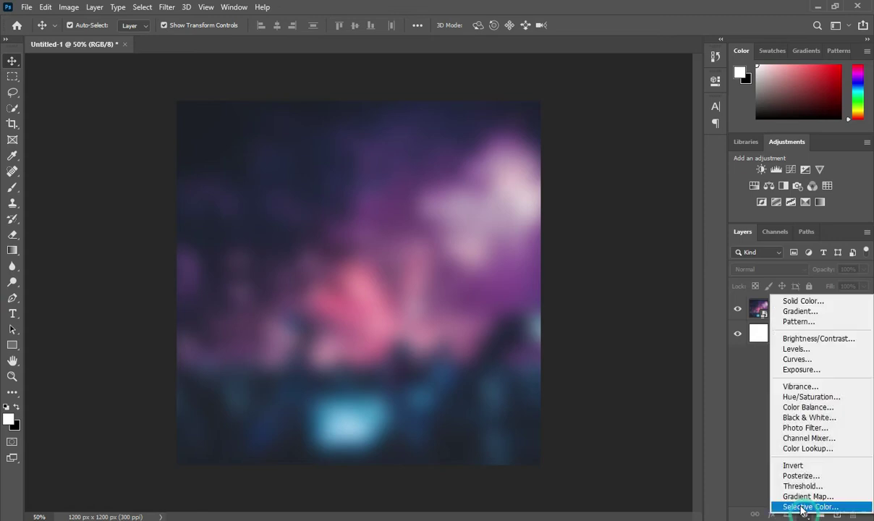
key("alt+Tab")
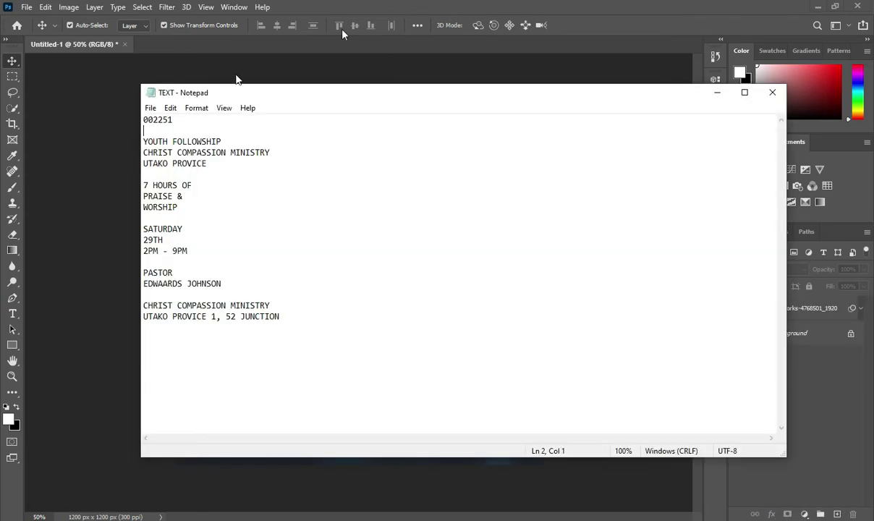
double_click(171, 120)
key("ctrl+c")
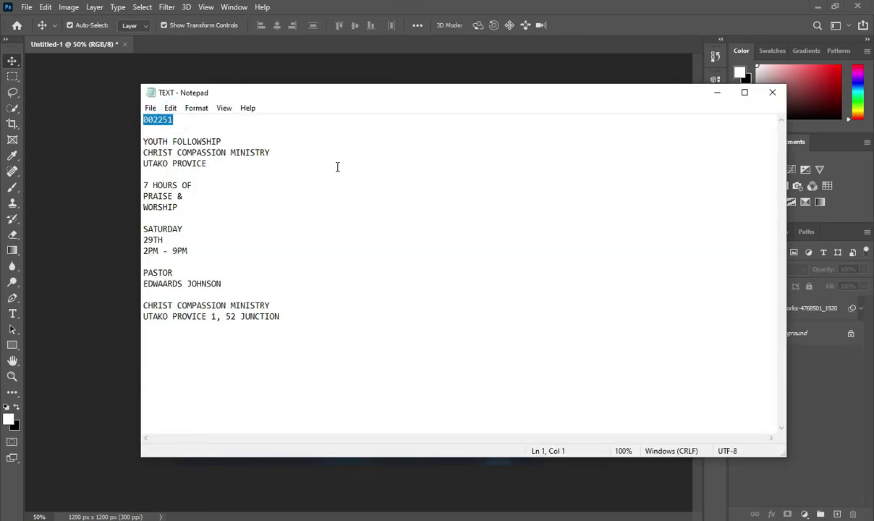
left_click(717, 92)
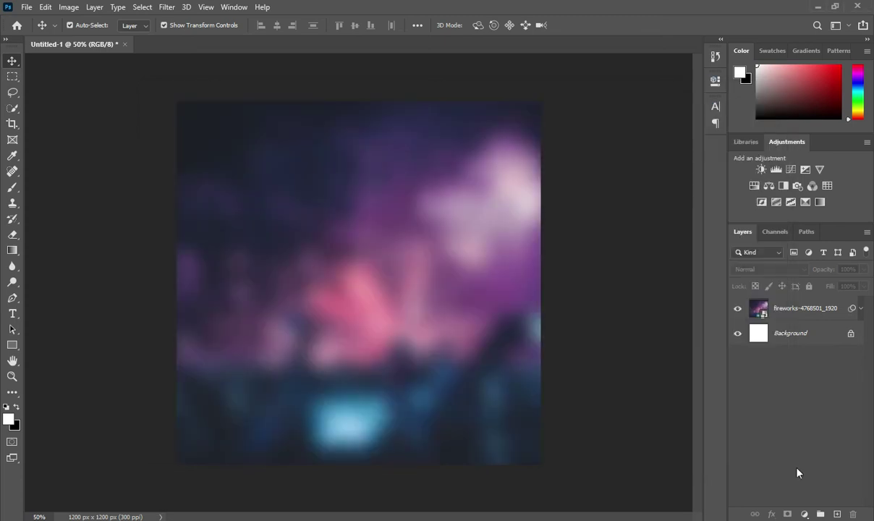
- Add a Solid Color fill layer in 002251 above the fireworks photo and set its opacity to 78%
left_click(803, 515)
left_click(798, 298)
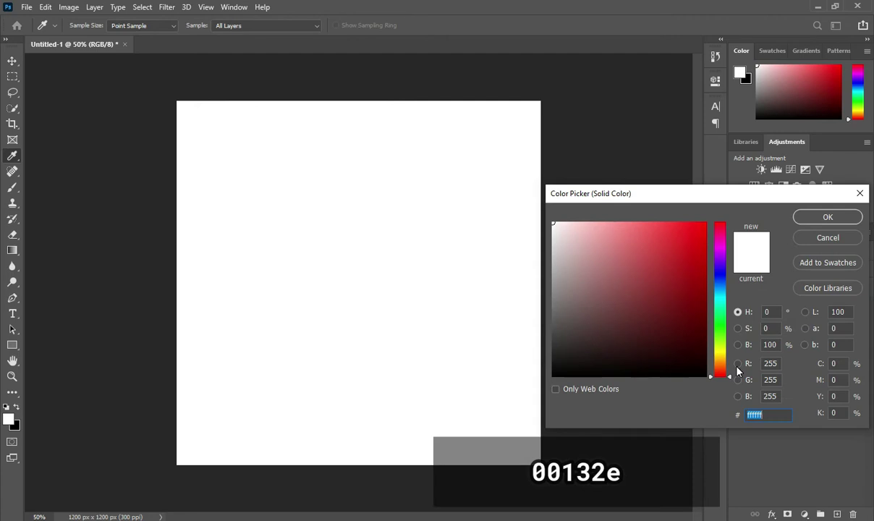
key("ctrl+v")
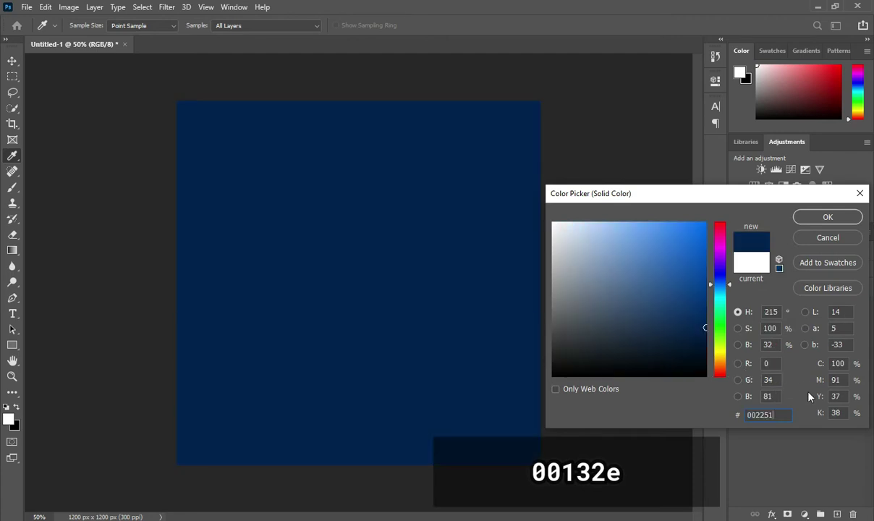
left_click(828, 218)
left_click_drag(832, 269, 825, 272)
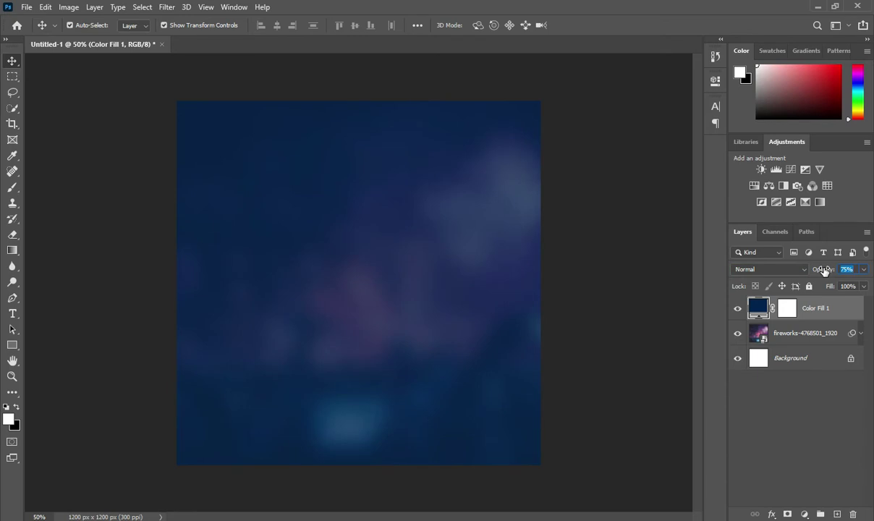
left_click_drag(824, 271, 827, 271)
left_click(632, 256)
- Place the pink glow image Layer 2 from the 7HOURS OF PRAISE folder over the whole canvas
key("alt+Tab")
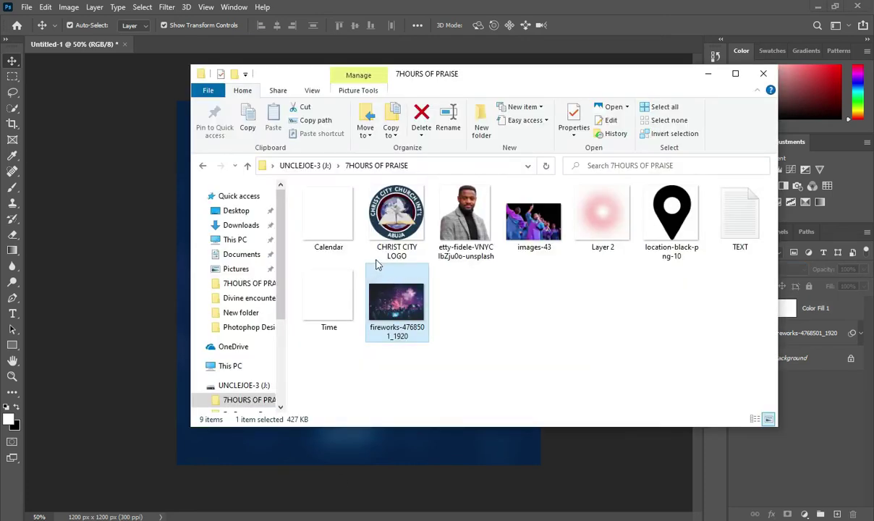
left_click(603, 218)
left_click_drag(597, 238, 427, 441)
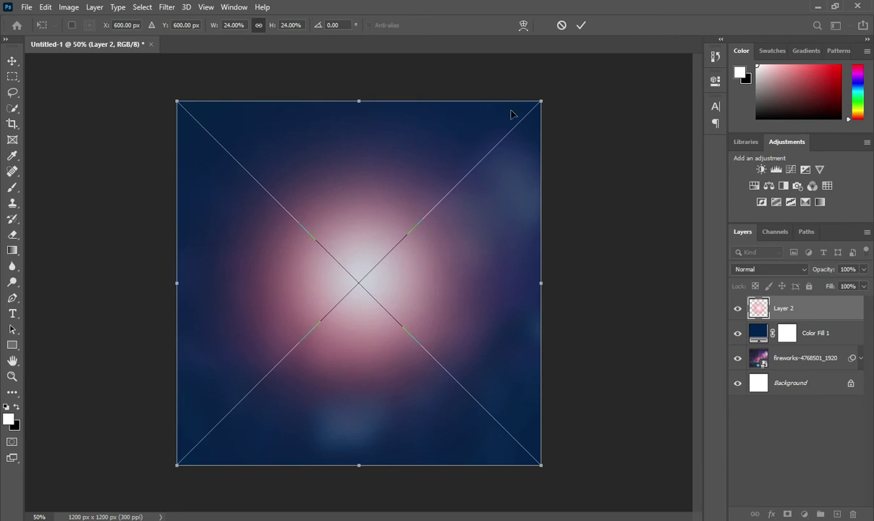
left_click(581, 26)
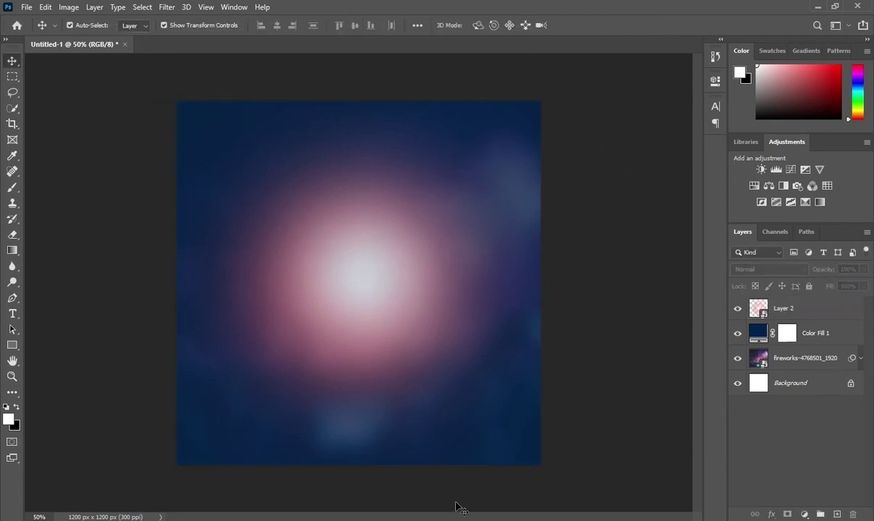
- Place the choir photo images-43 from the 7HOURS OF PRAISE folder, aligned to the canvas's top-left corner and scaled to about 87%
key("alt+Tab")
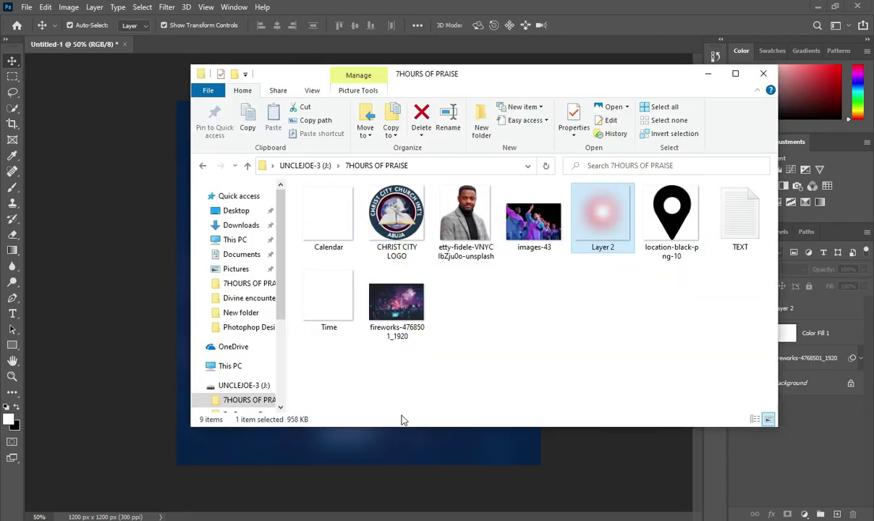
left_click(533, 218)
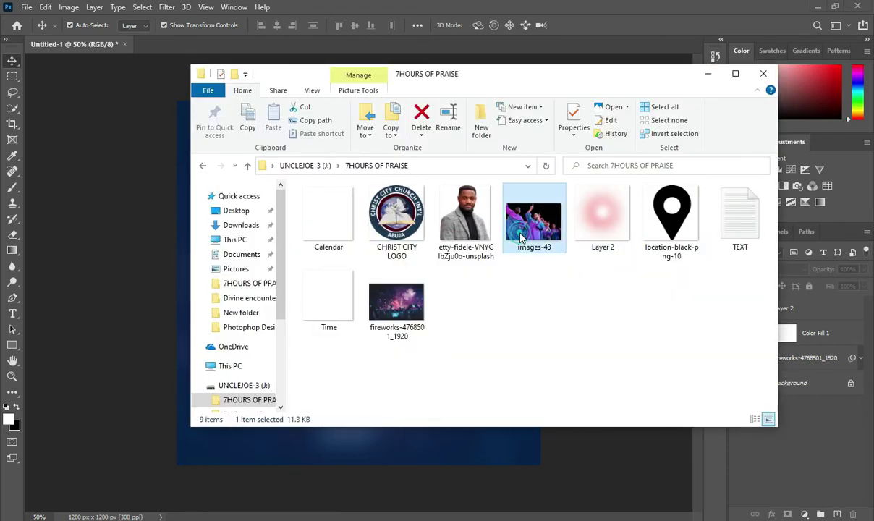
left_click_drag(534, 219, 499, 463)
left_click_drag(325, 241, 323, 172)
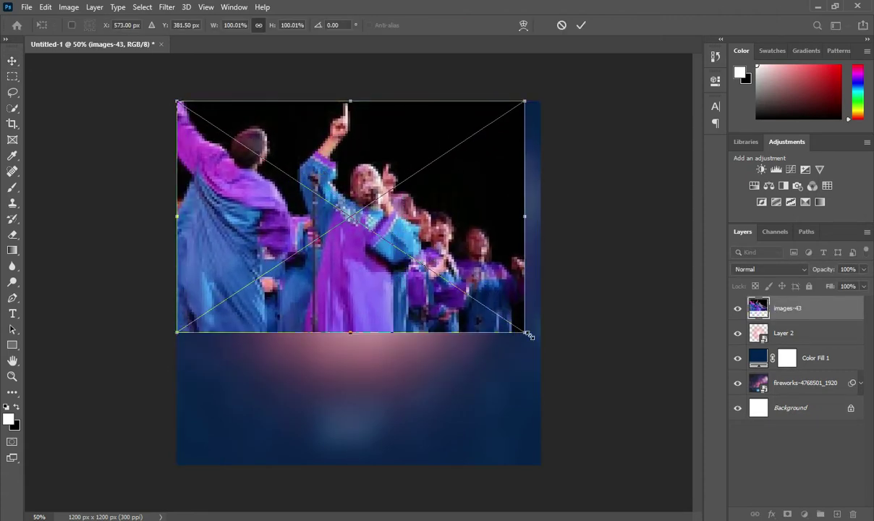
left_click_drag(526, 335, 489, 291)
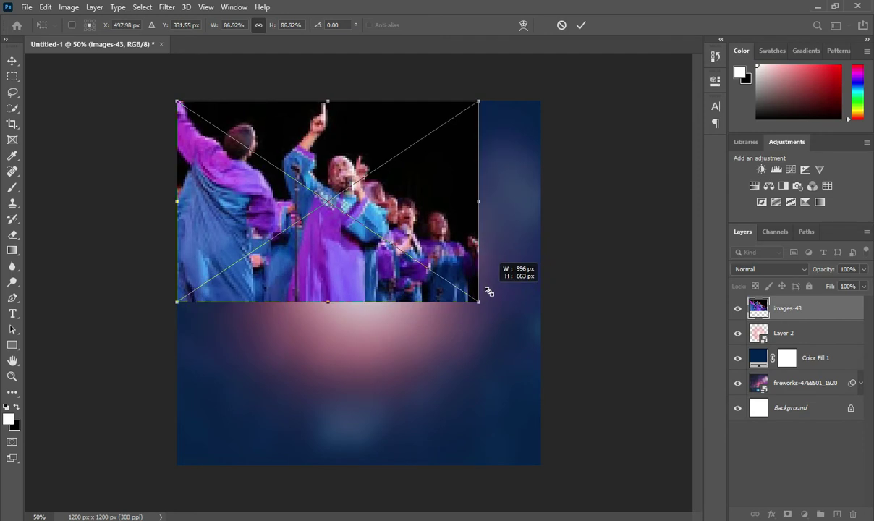
left_click(580, 25)
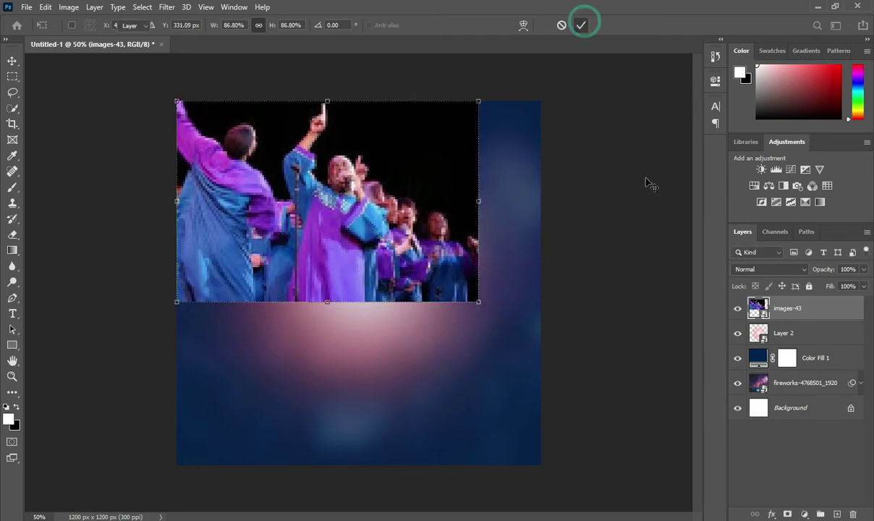
- Blend the choir photo into the background with Color Dodge at 23% opacity
left_click(766, 271)
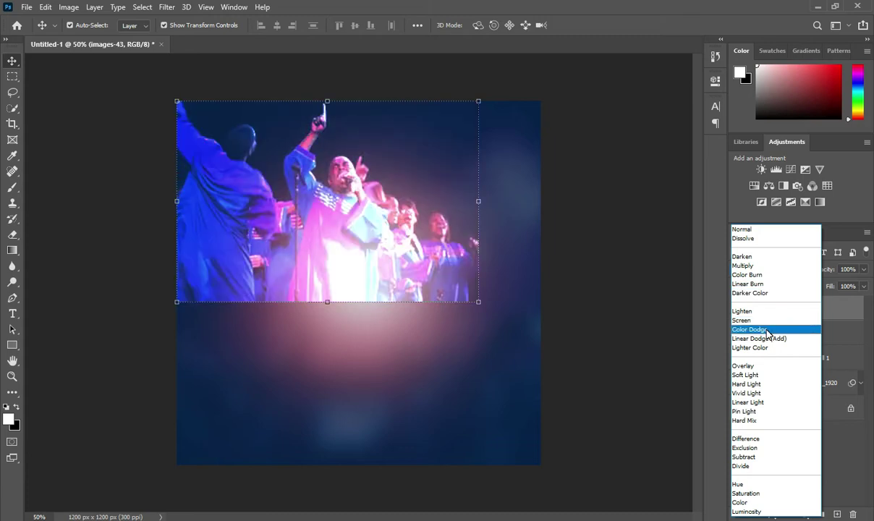
left_click(769, 331)
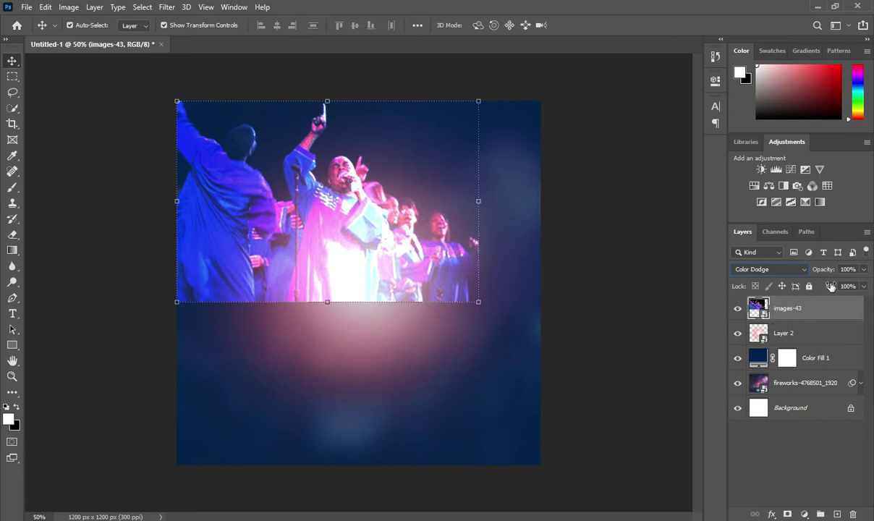
mouse_move(821, 272)
left_mouse_down()
mouse_move(803, 273)
mouse_move(823, 272)
left_mouse_up()
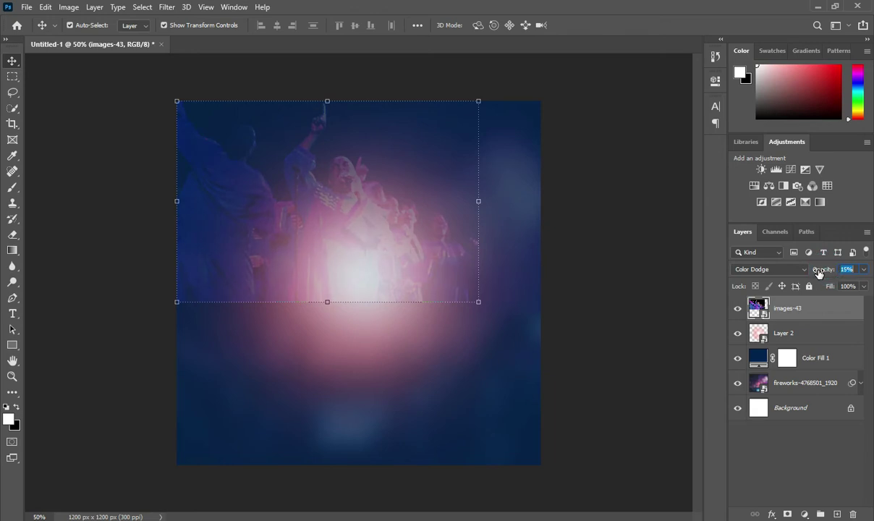
left_click_drag(818, 271, 820, 271)
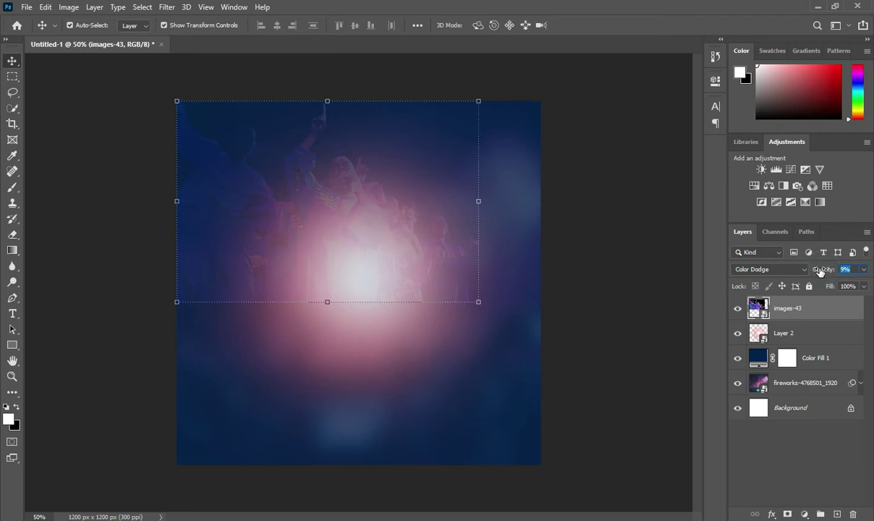
left_click_drag(820, 273, 830, 273)
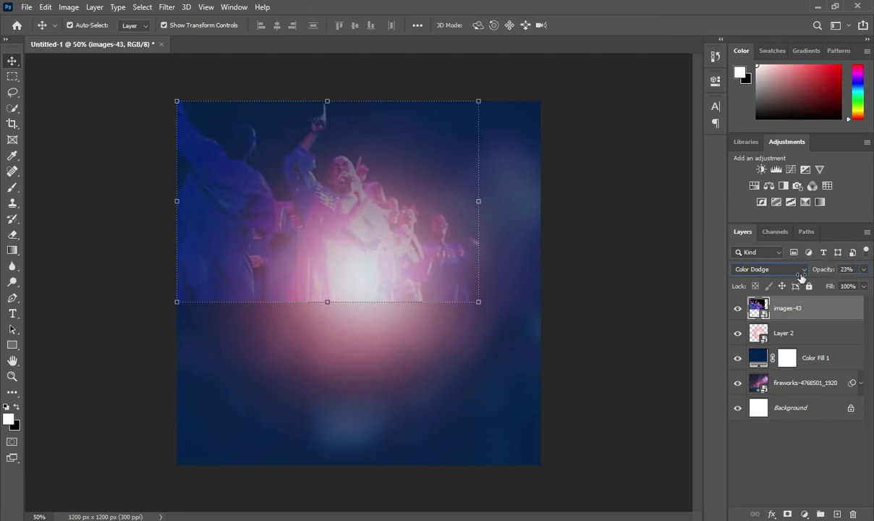
left_click(662, 283)
- Add a layer mask to the choir photo and brush black over its lower and right edges to fade them out
left_click(354, 273)
left_click(786, 513)
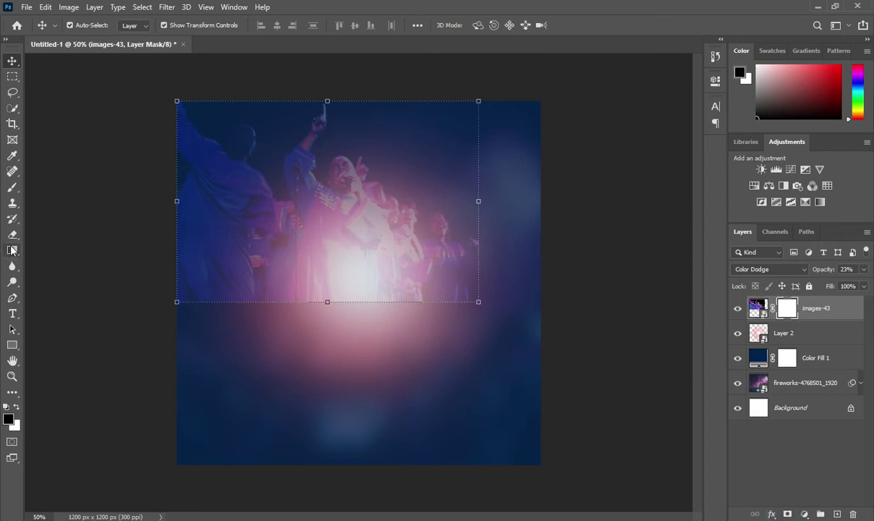
left_click(16, 188)
mouse_move(181, 318)
left_mouse_down()
mouse_move(280, 321)
mouse_move(209, 320)
mouse_move(277, 331)
mouse_move(516, 325)
mouse_move(497, 305)
mouse_move(555, 189)
mouse_move(505, 154)
left_mouse_up()
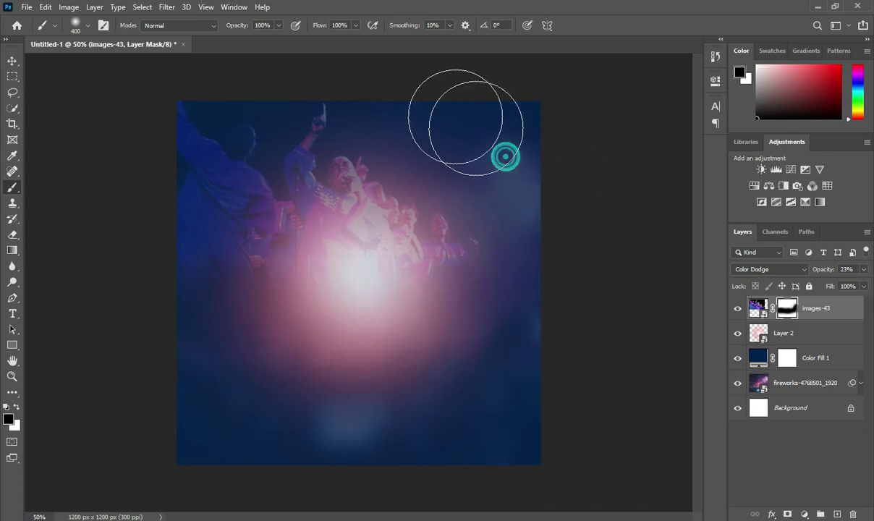
left_click(13, 61)
key("ctrl+0")
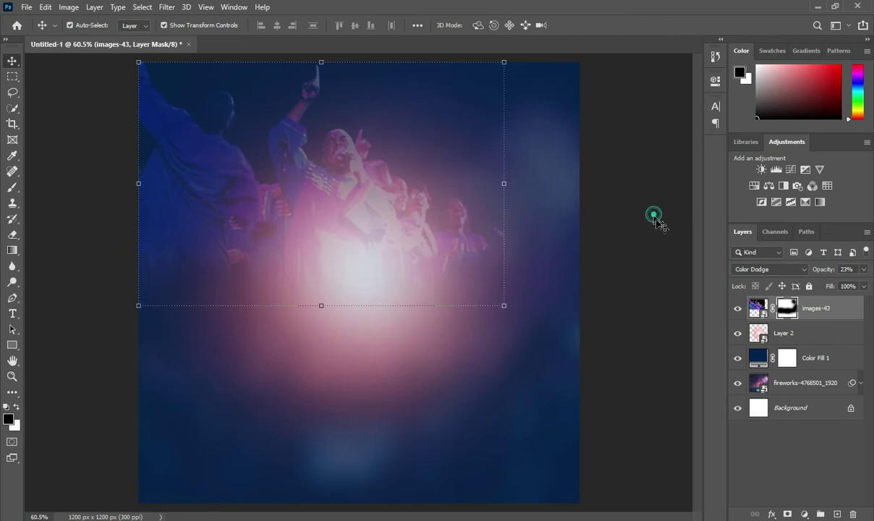
- Raise the opacity of the dark blue colour fill layer to 85%
left_click(769, 359)
left_click(769, 360)
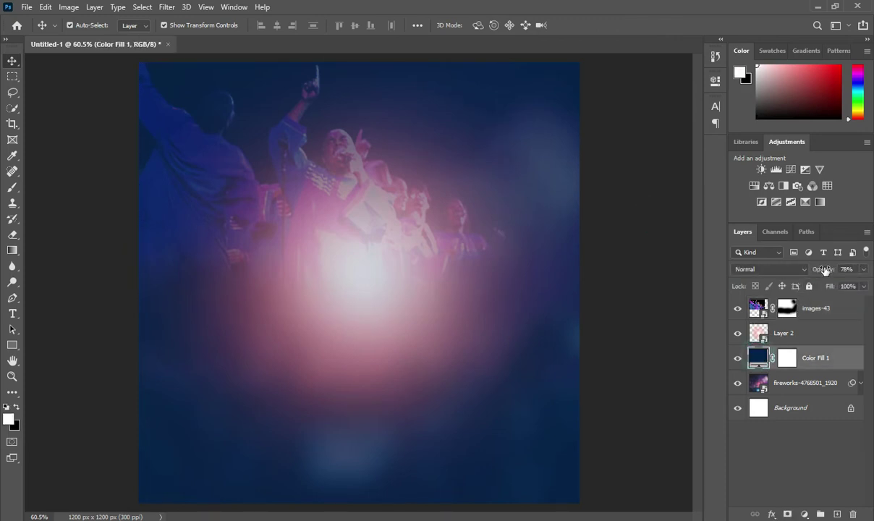
mouse_move(841, 273)
left_mouse_down()
mouse_move(864, 273)
mouse_move(853, 278)
left_mouse_up()
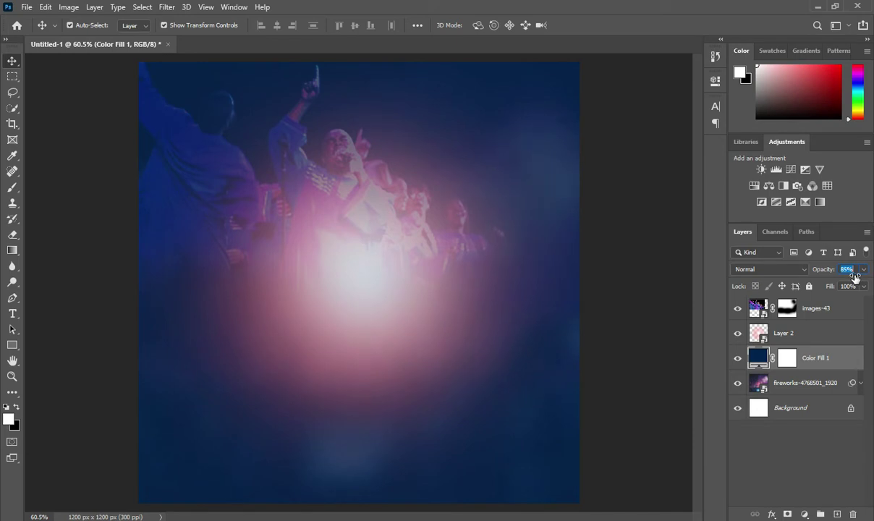
left_click(666, 282)
scroll(546, 264, "down", 2)
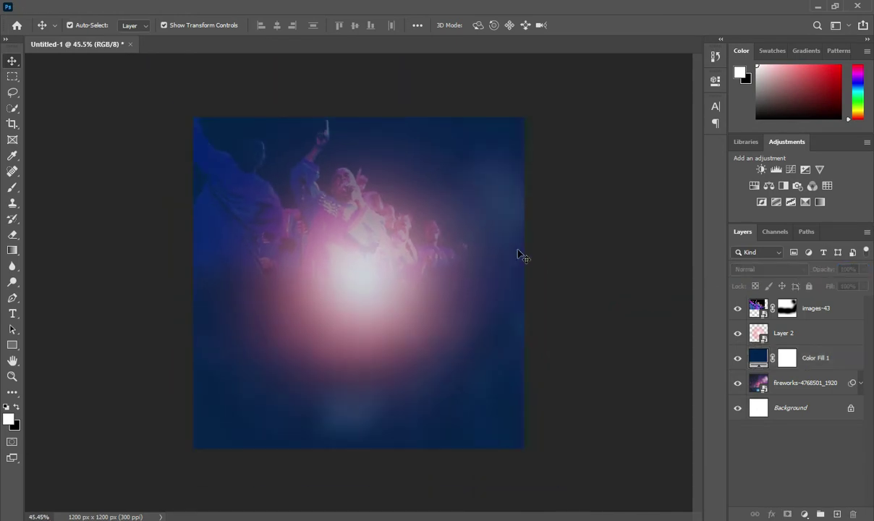
scroll(557, 246, "down", 1)
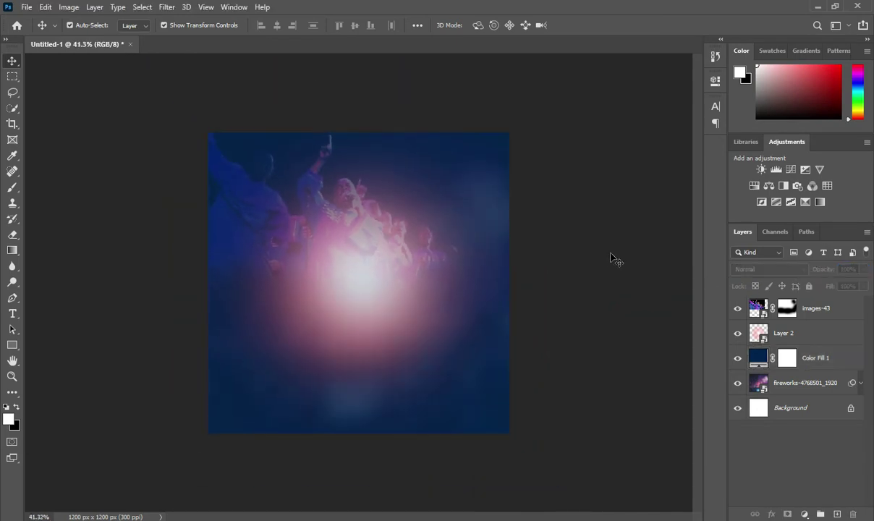
left_click(266, 212)
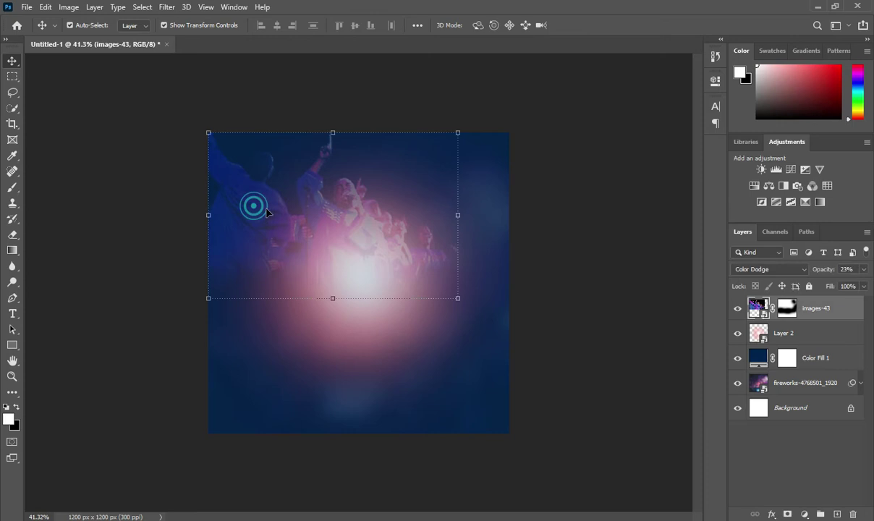
left_click(826, 268)
left_click(623, 275)
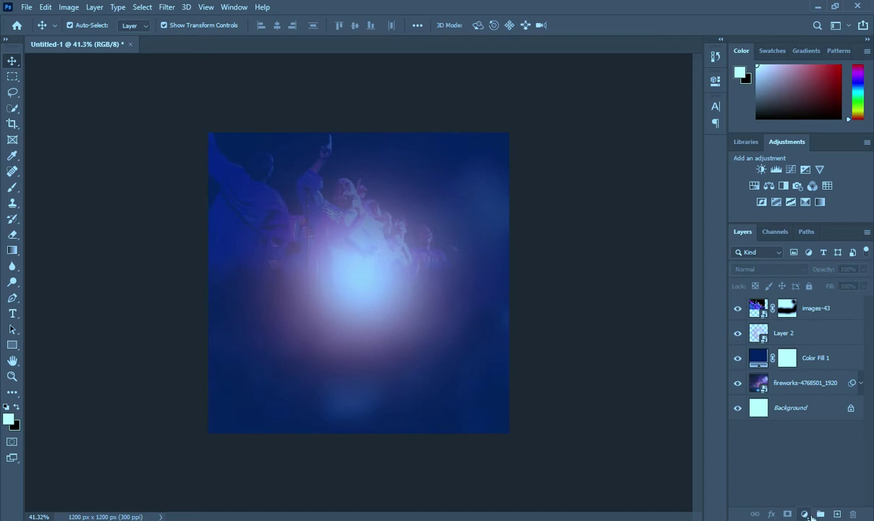
- On a new layer, stamp a white torn-paper edge along the canvas bottom with the 1300 px torn paper brush
left_click(837, 513)
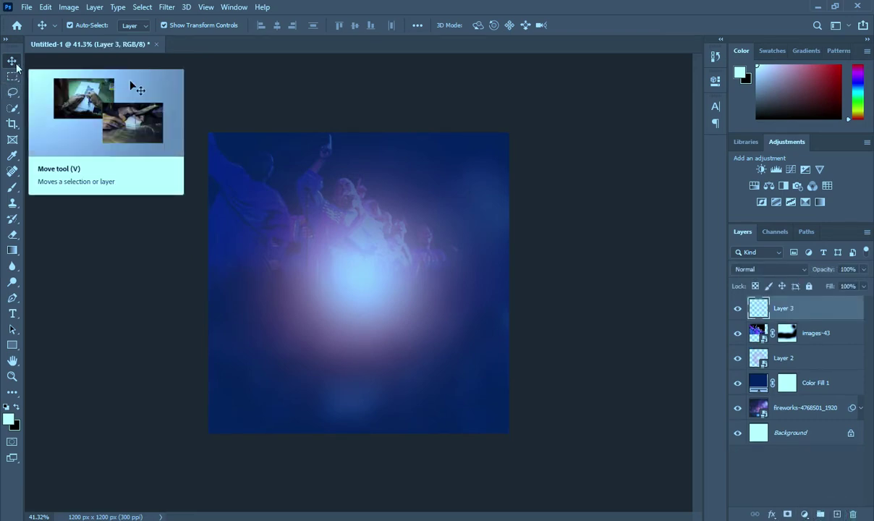
left_click(12, 186)
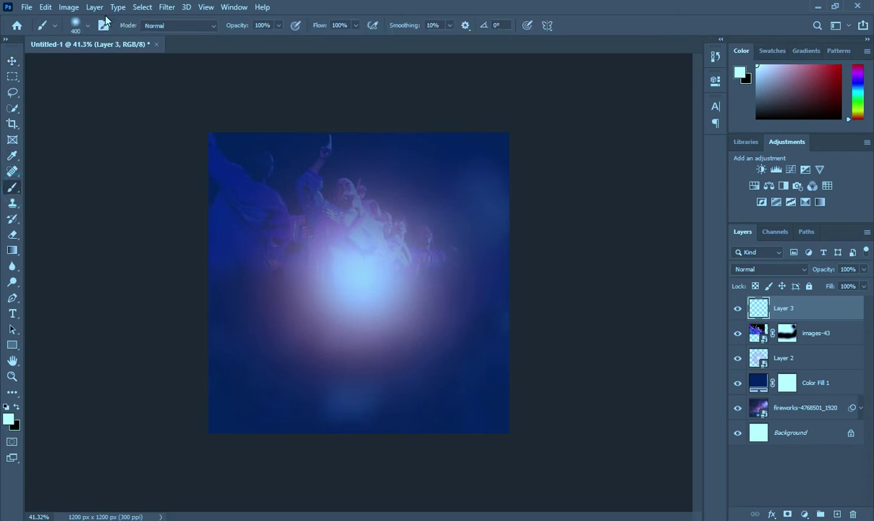
left_click(86, 27)
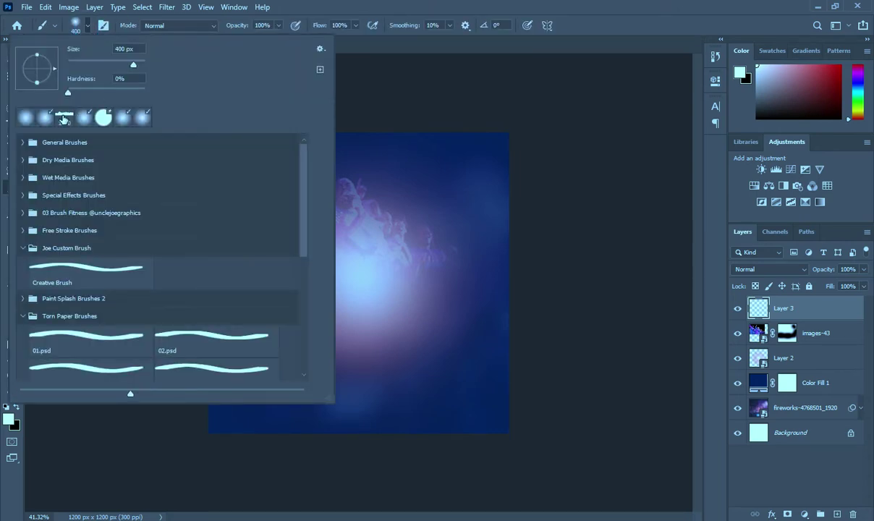
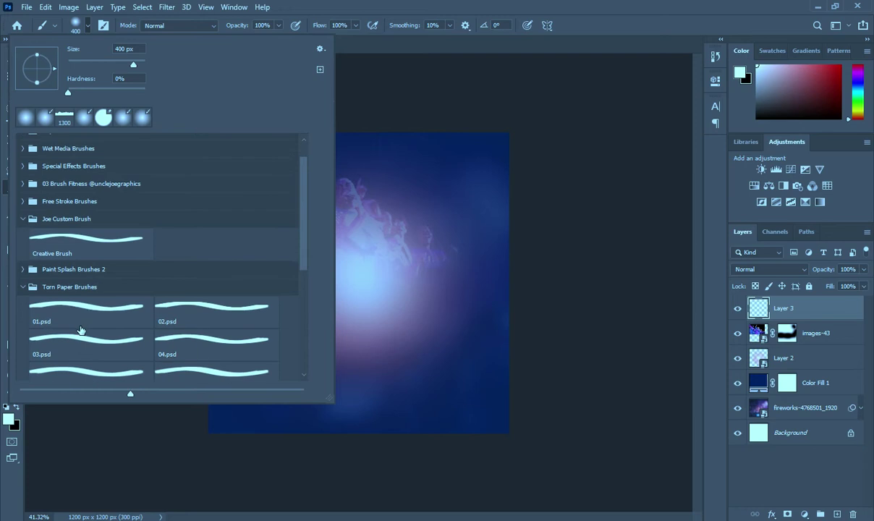
scroll(67, 246, "down", 1)
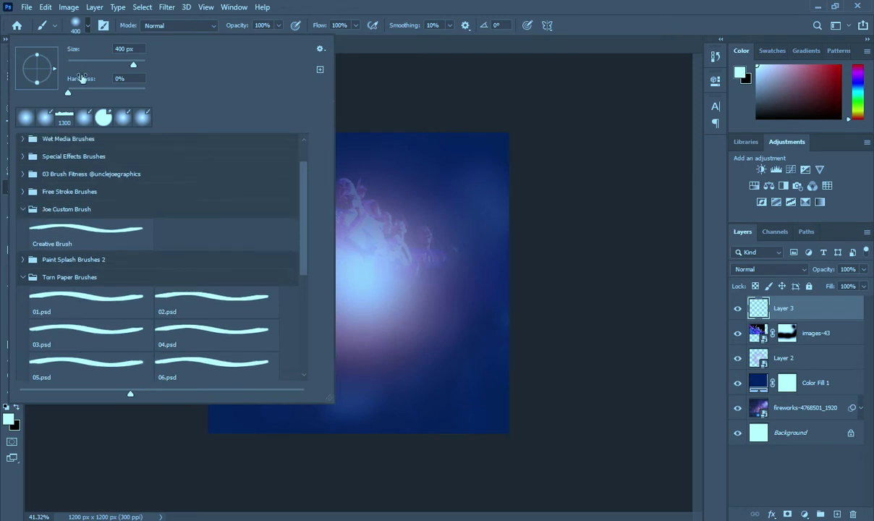
left_click(65, 116)
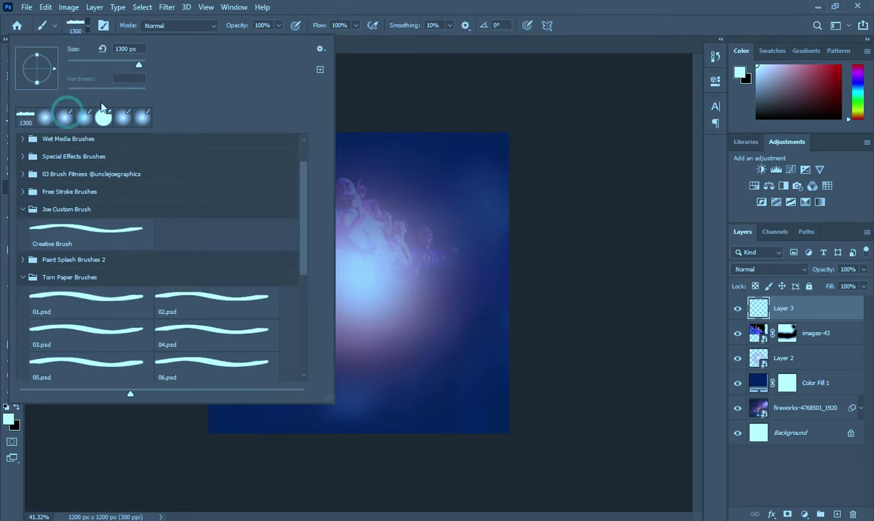
left_click(84, 28)
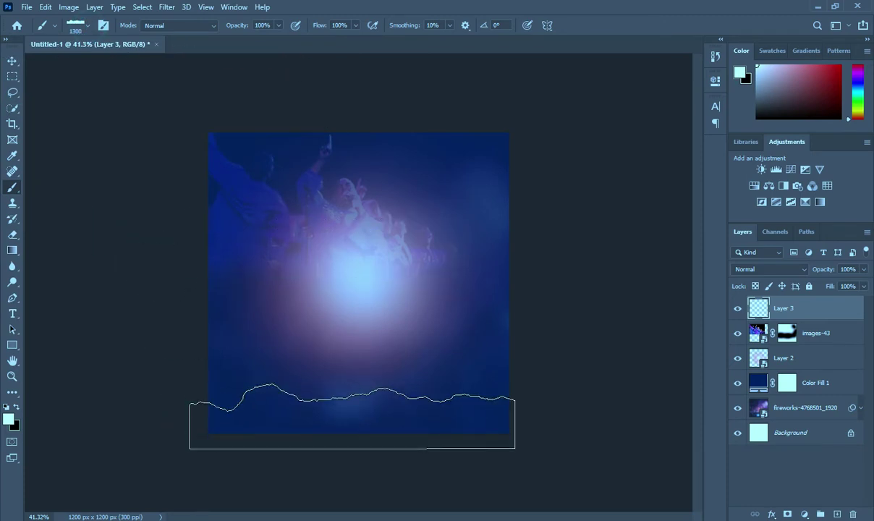
left_click(352, 418)
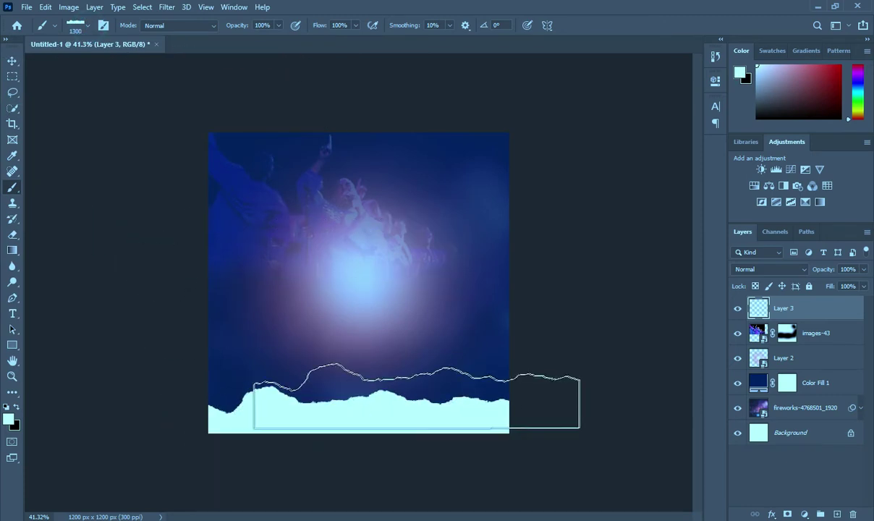
- Enlarge the white torn-paper strip slightly so both ends extend just past the canvas edges
left_click(16, 63)
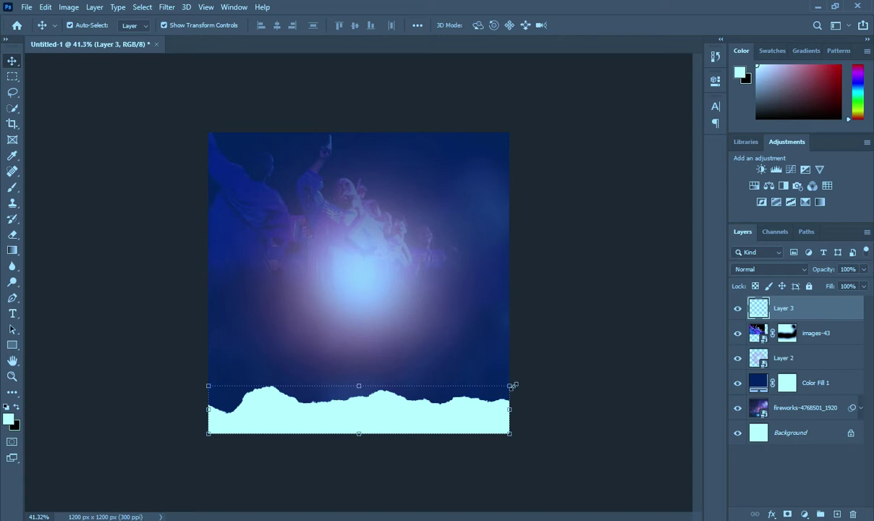
mouse_move(510, 385)
left_mouse_down()
mouse_move(512, 377)
mouse_move(519, 384)
left_mouse_up()
left_click(599, 28)
left_click(612, 133)
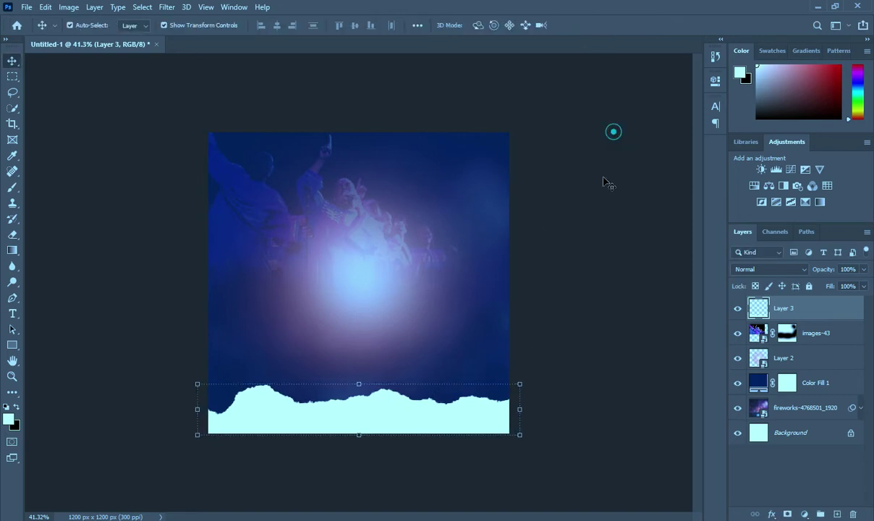
- Place the cut-out photo of the man in the plaid jacket from the 7HOURS OF PRAISE folder and scale it to about 22%
scroll(303, 499, "up", 1)
key("alt+Tab")
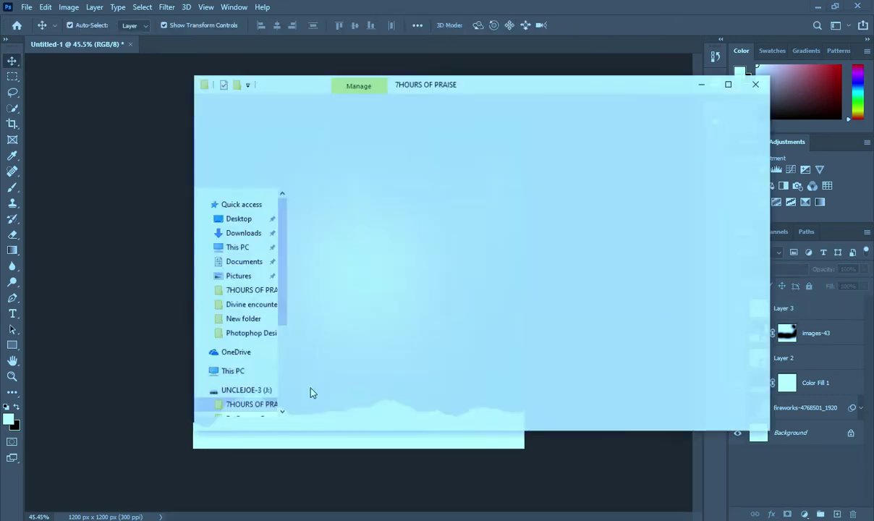
left_click(467, 214)
left_click_drag(467, 214, 119, 433)
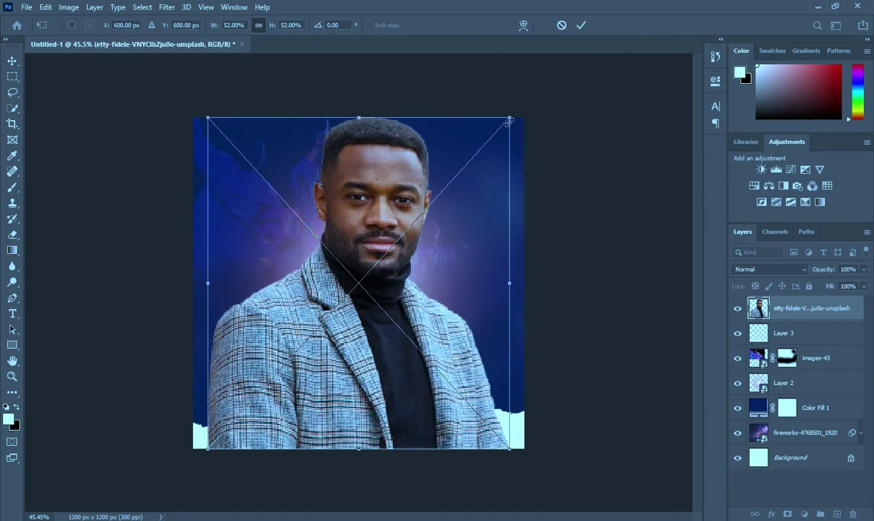
left_click_drag(510, 117, 337, 308)
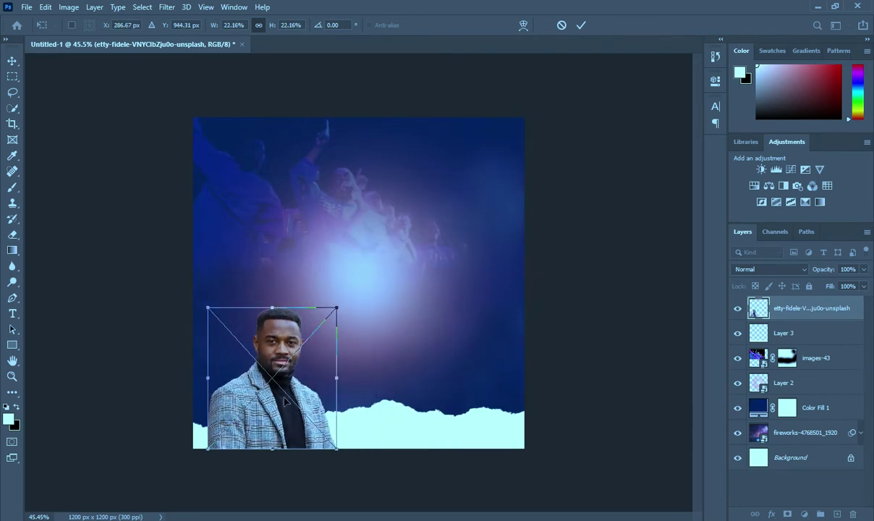
- Snap the man's photo into the canvas's lower-left corner and enlarge it slightly
scroll(258, 375, "up", 5)
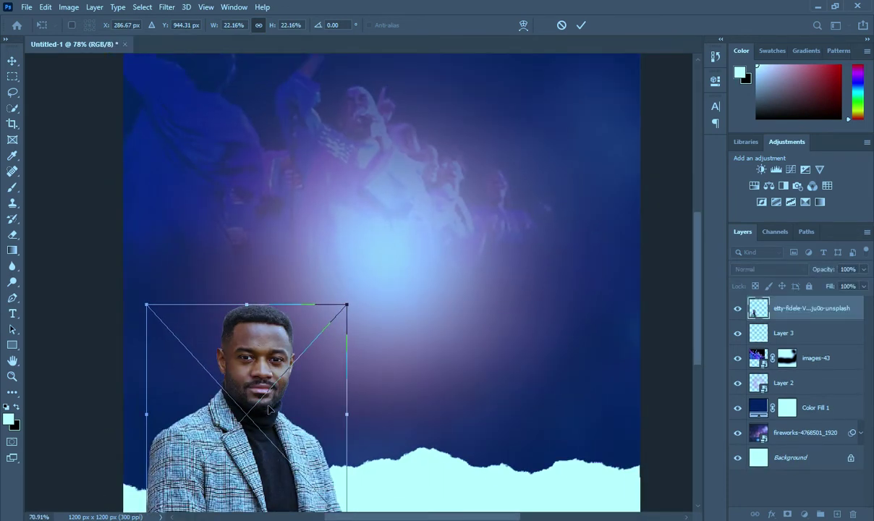
scroll(263, 410, "down", 2)
left_click_drag(260, 400, 245, 421)
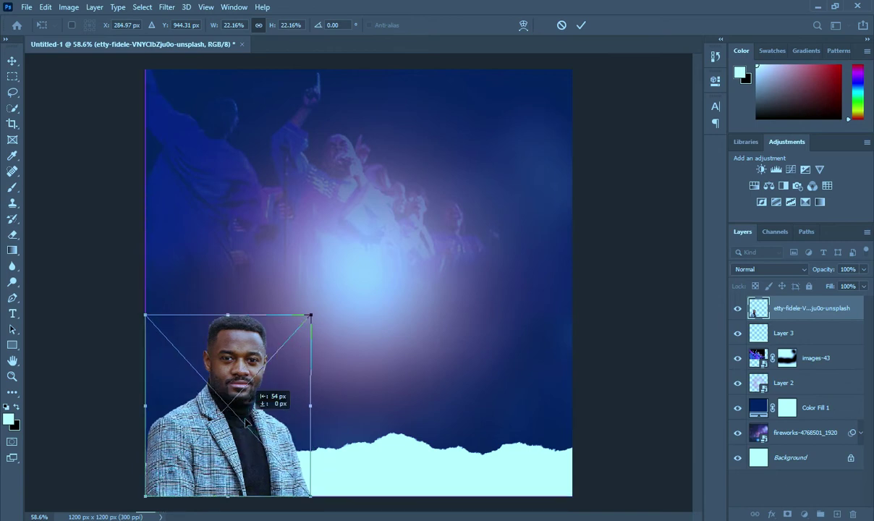
left_click_drag(311, 315, 316, 310)
left_click(581, 27)
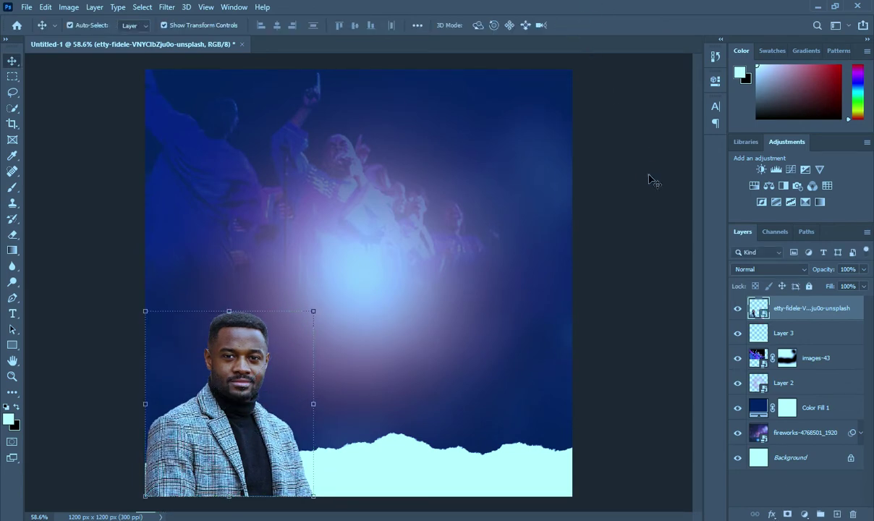
scroll(382, 203, "down", 4)
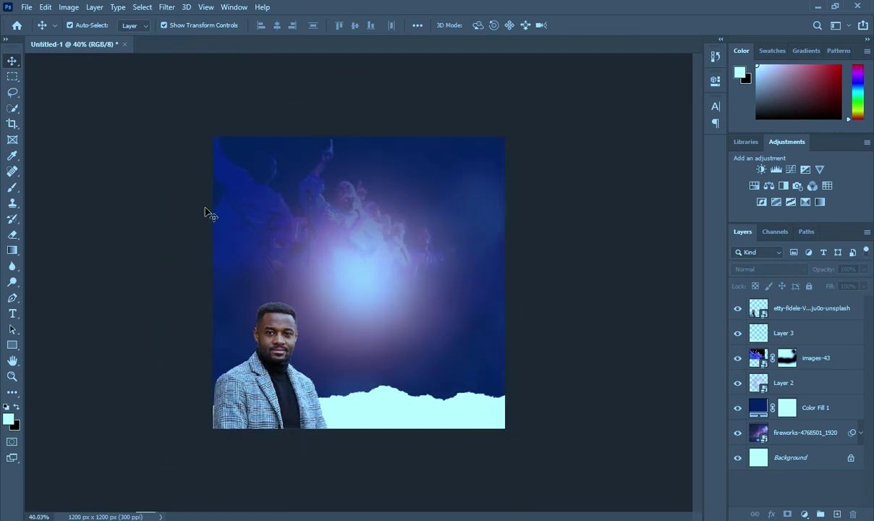
scroll(246, 215, "up", 1)
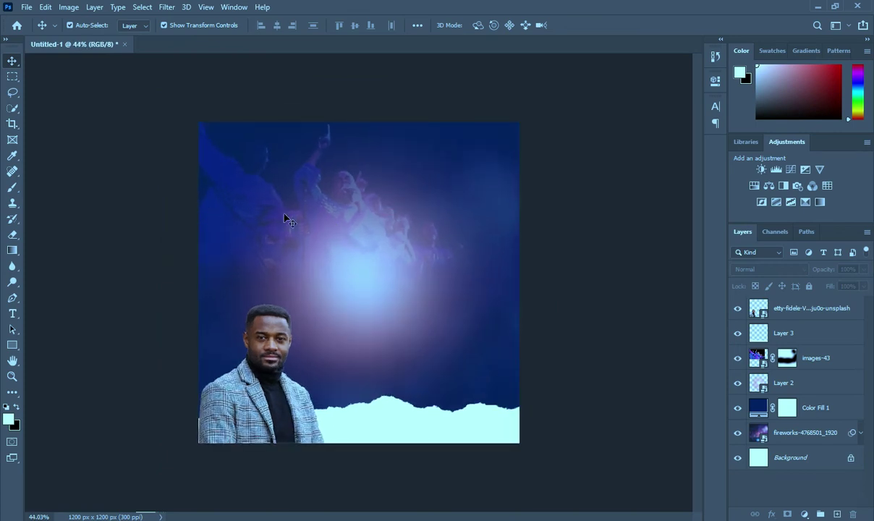
left_click(259, 376)
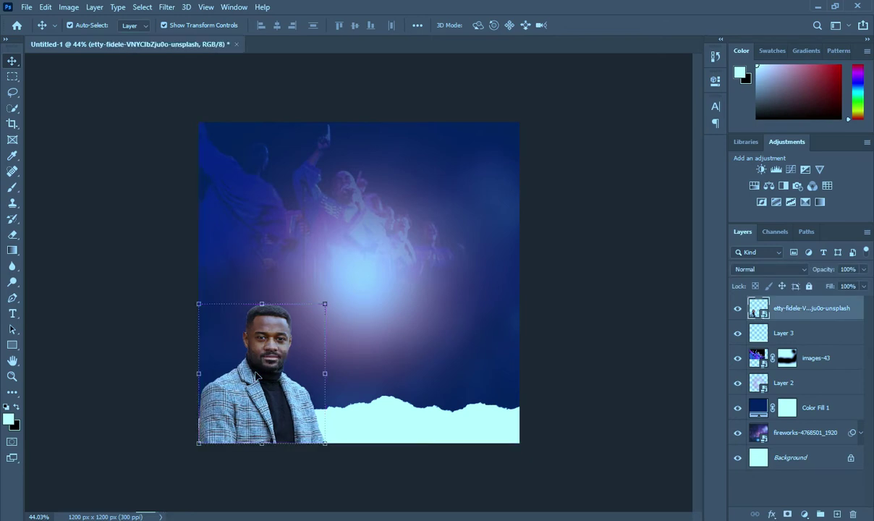
left_click(532, 291)
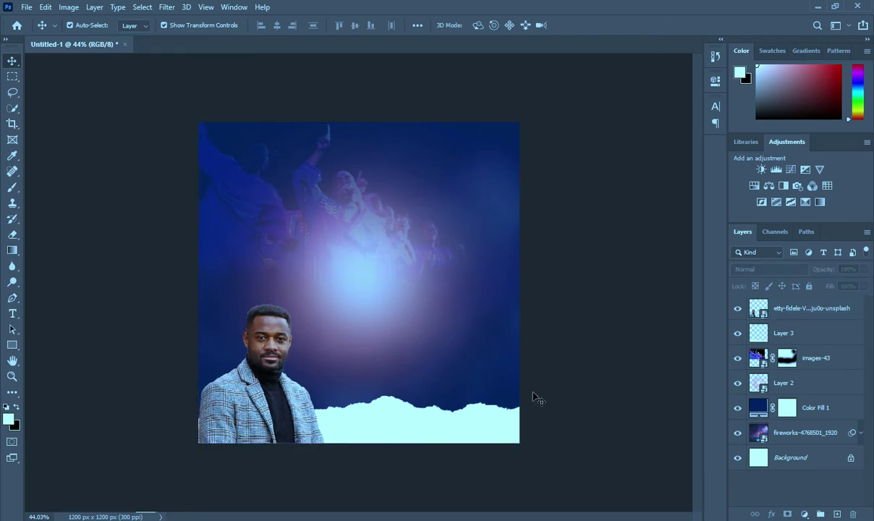
- Switch to the TEXT file in Notepad and copy the line YOUTH FOLLOWSHIP, then minimize the file
key("alt+Tab")
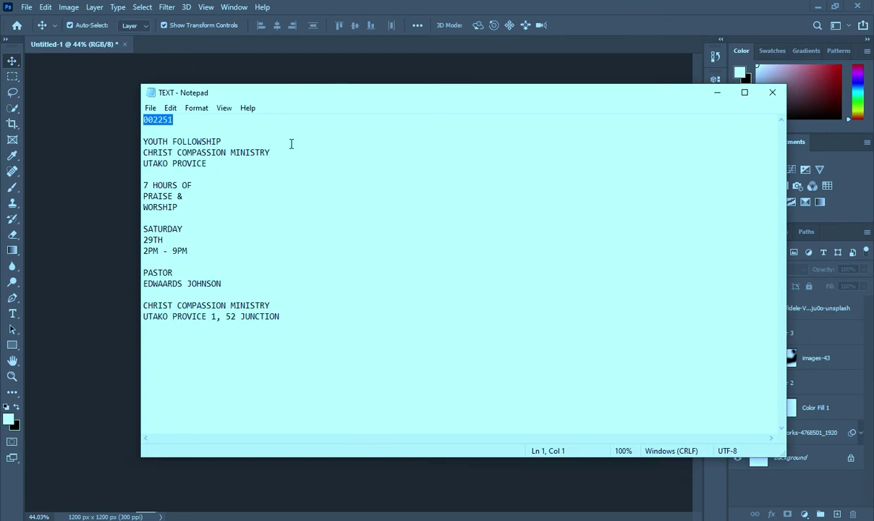
left_click(219, 139)
key("shift+Home")
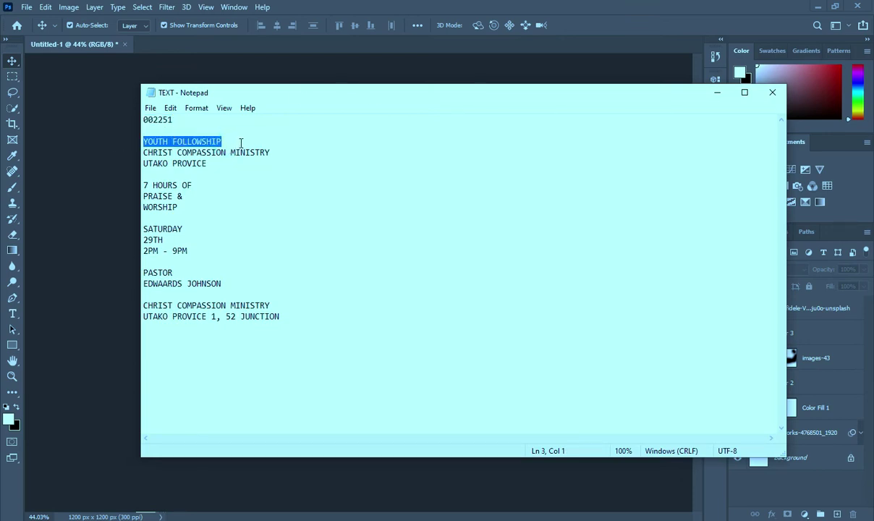
type("002251")
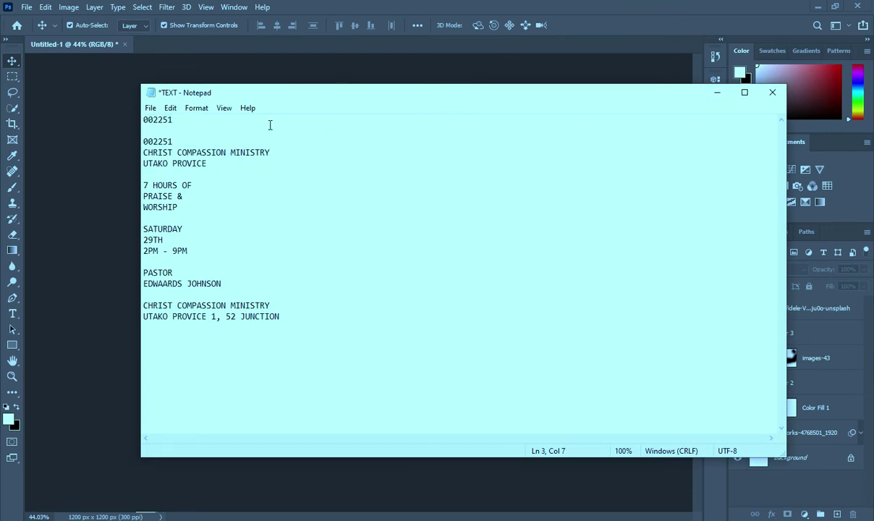
key("ctrl+z")
key("ctrl+c")
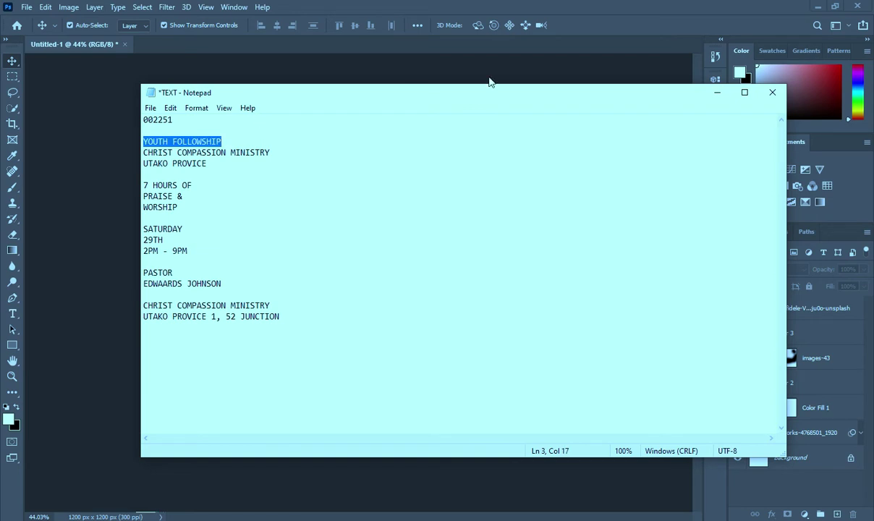
left_click(717, 92)
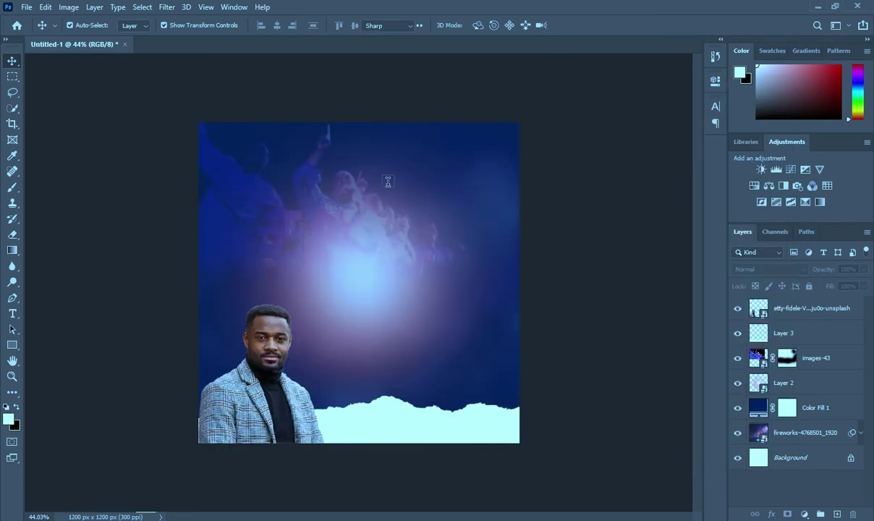
- Add the copied YOUTH FOLLOWSHIP line as a new text layer near the top of the canvas
key("t")
left_click(310, 140)
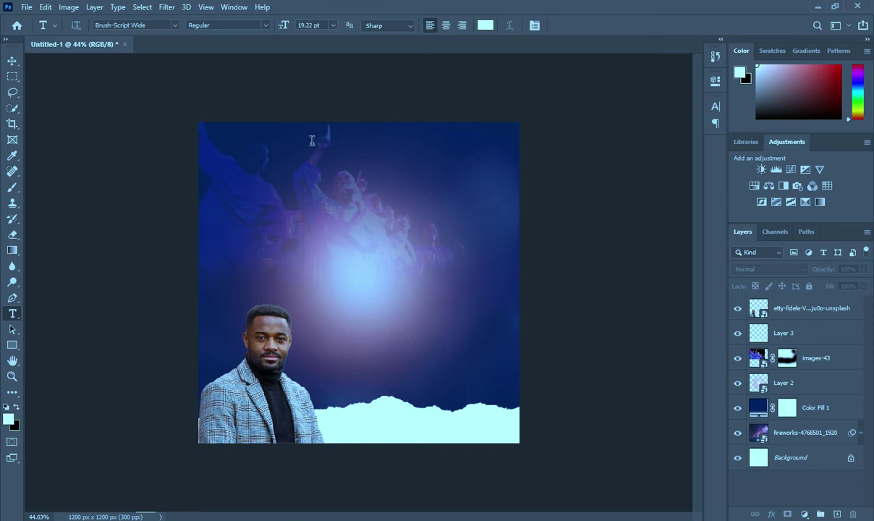
key("ctrl+v")
left_click(579, 24)
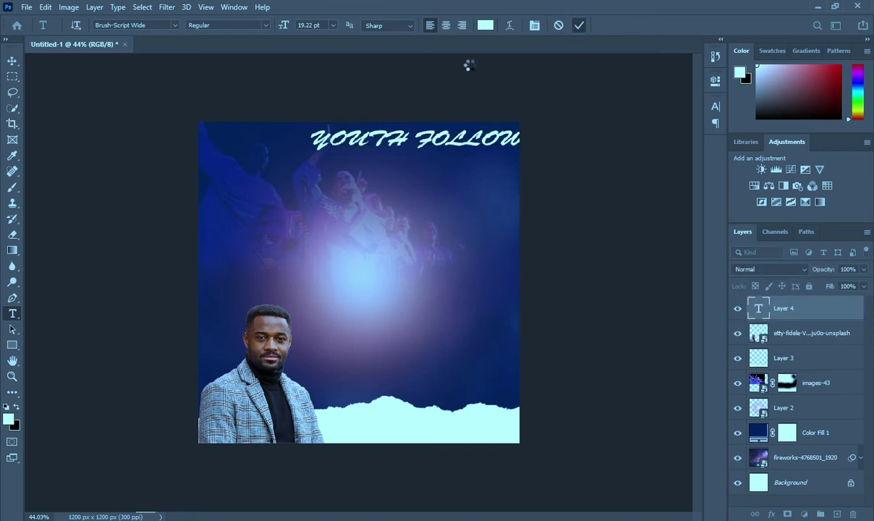
- Set the YOUTH FOLLOWSHIP text to the Roboto font in the Black style
key("ctrl+0")
left_click(175, 26)
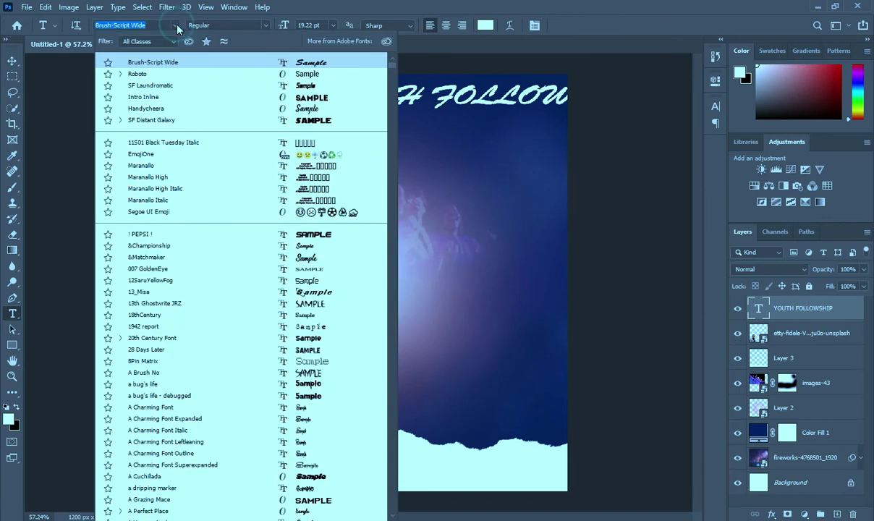
left_click(136, 74)
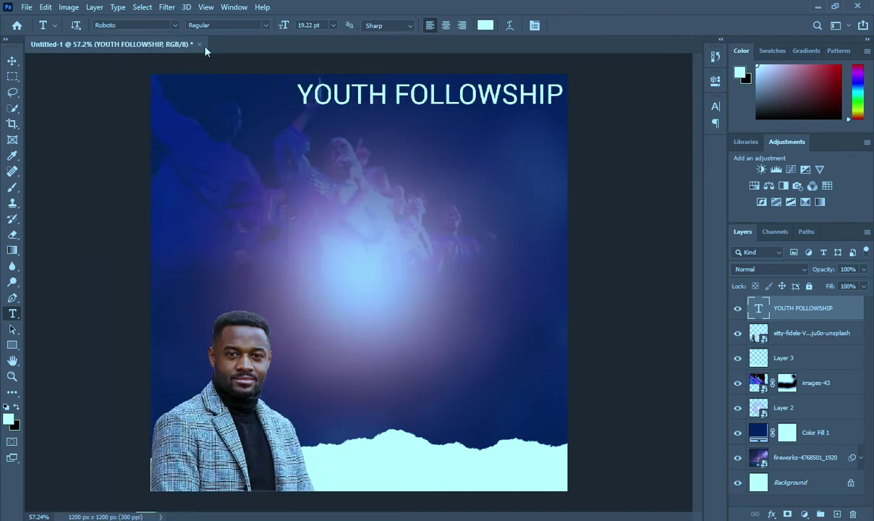
left_click(262, 26)
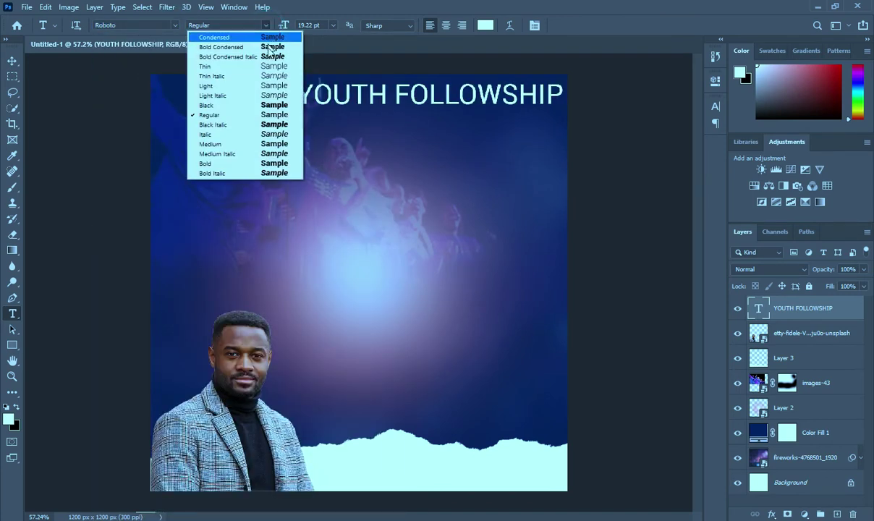
left_click(253, 106)
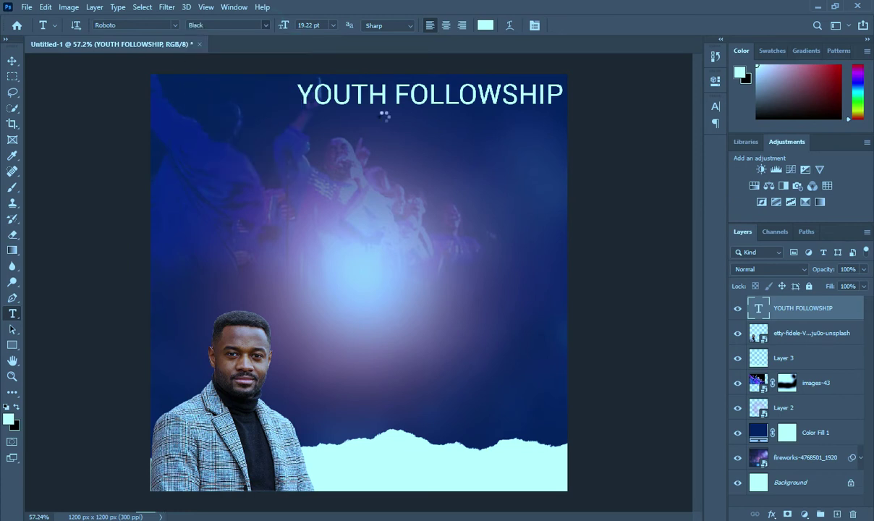
- Scale down the YOUTH FOLLOWSHIP text and center it horizontally near the canvas's top edge
left_click(12, 60)
left_click_drag(456, 90, 359, 103)
key("ctrl+t")
left_click(600, 25)
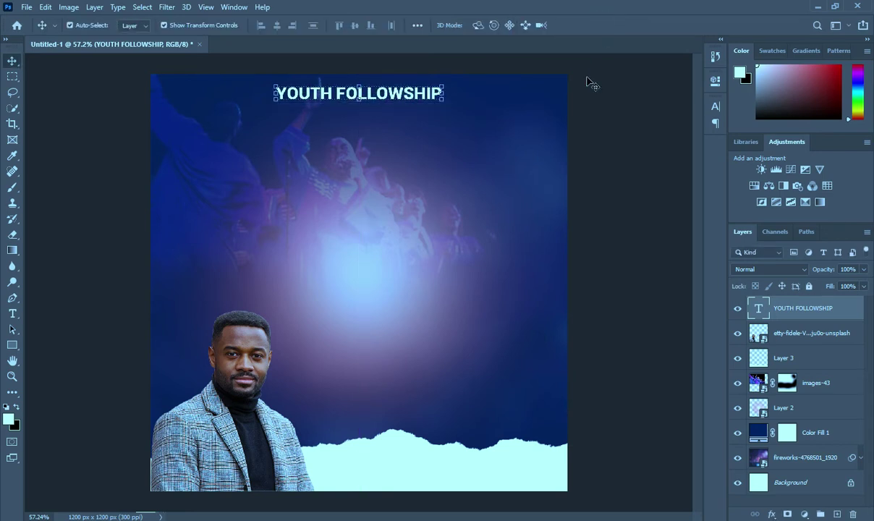
left_click(586, 81)
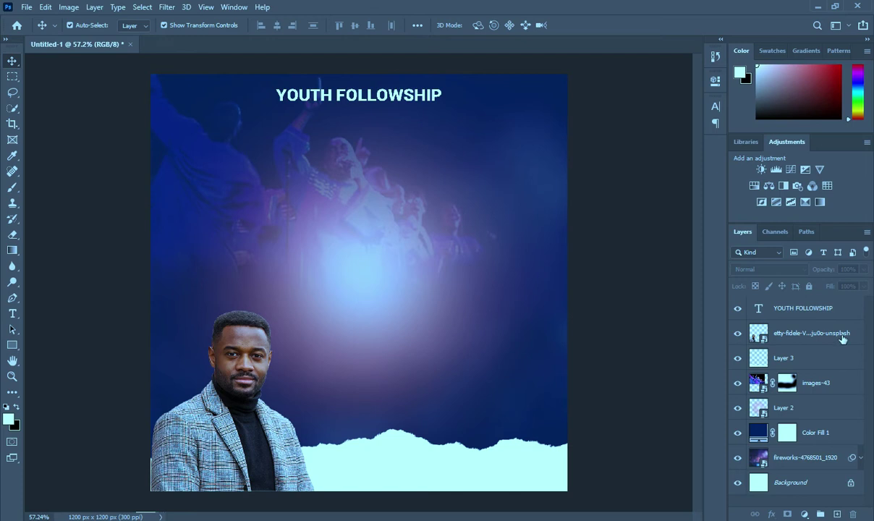
- Group the layers from the fireworks image up to Layer 3 and name the group BACKGROUND
left_click(813, 465)
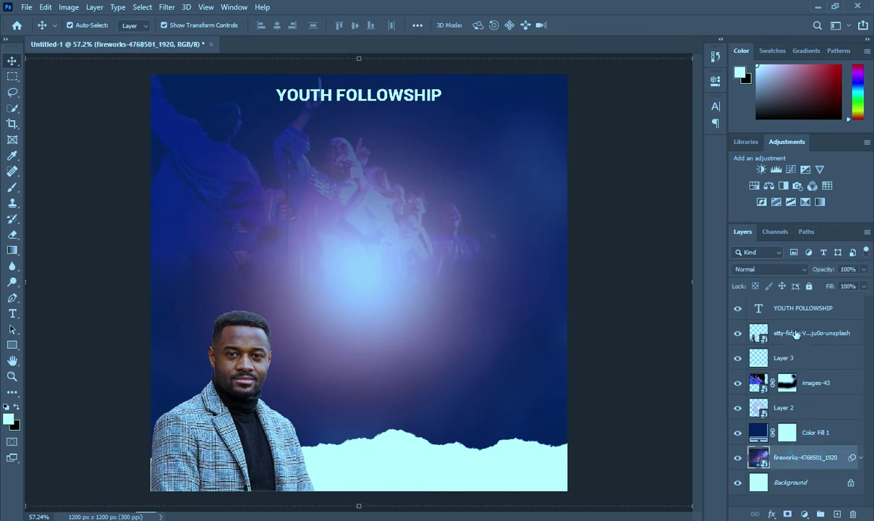
left_click(800, 359, "shift")
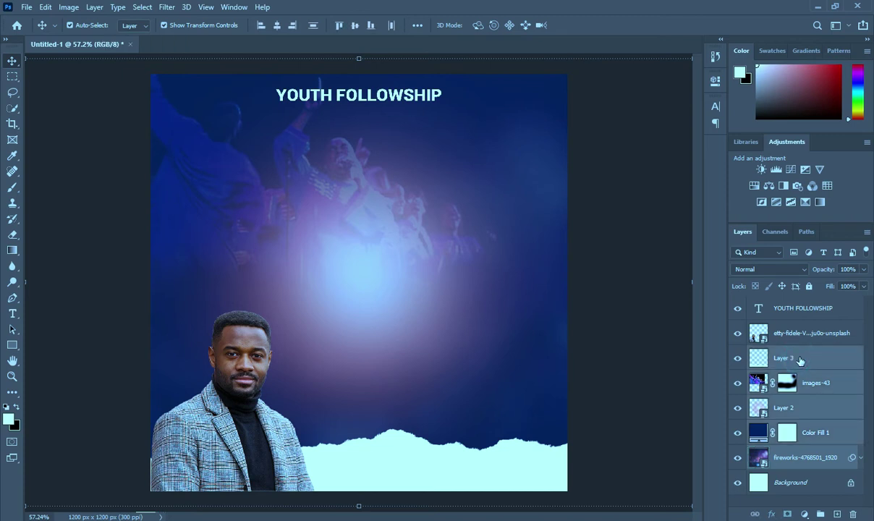
key("ctrl+g")
double_click(785, 354)
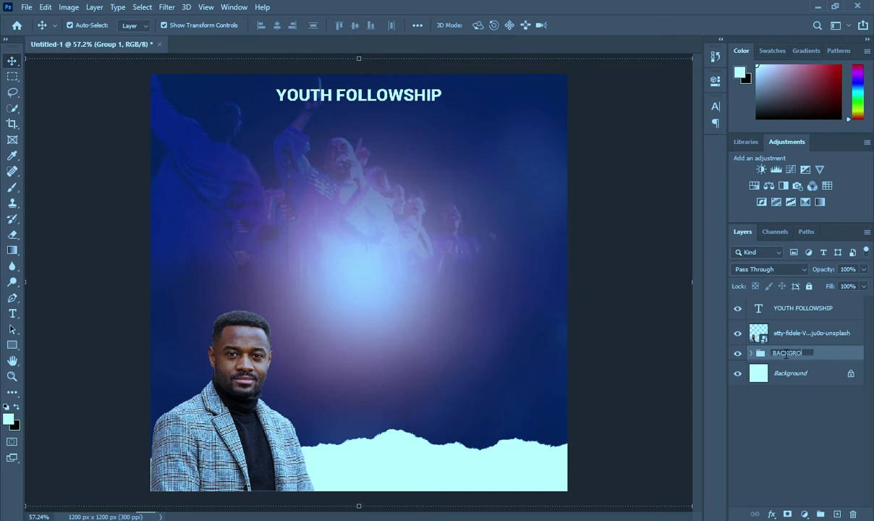
key("Return")
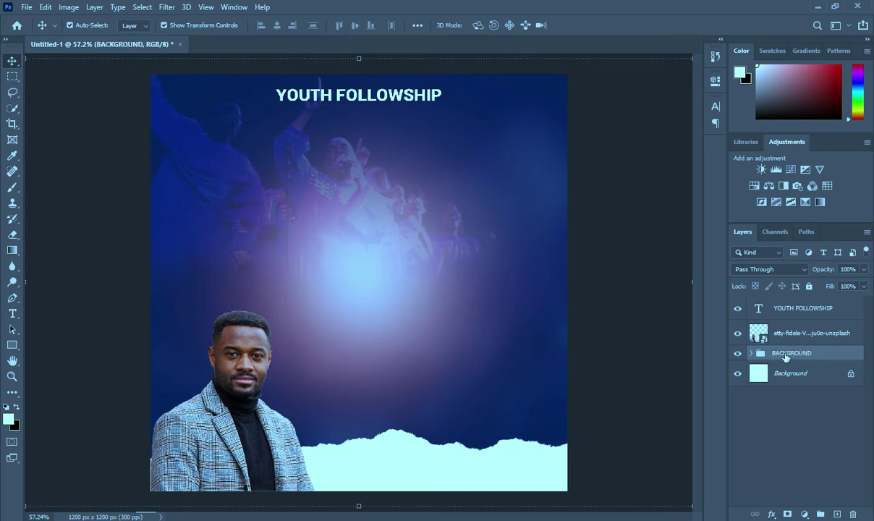
- Place the CHRIST CITY LOGO image from the 7HOURS OF PRAISE folder directly above the pastor photo layer
left_click(814, 335)
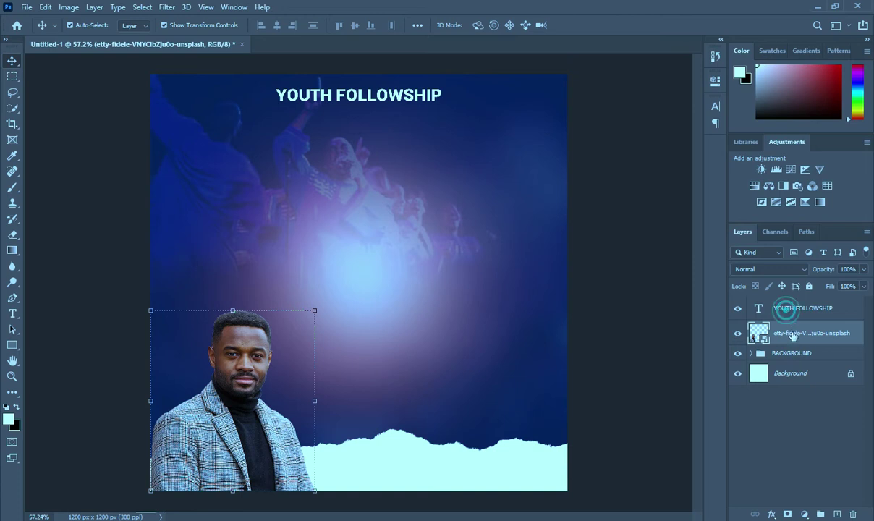
left_click(753, 315)
left_click(793, 335)
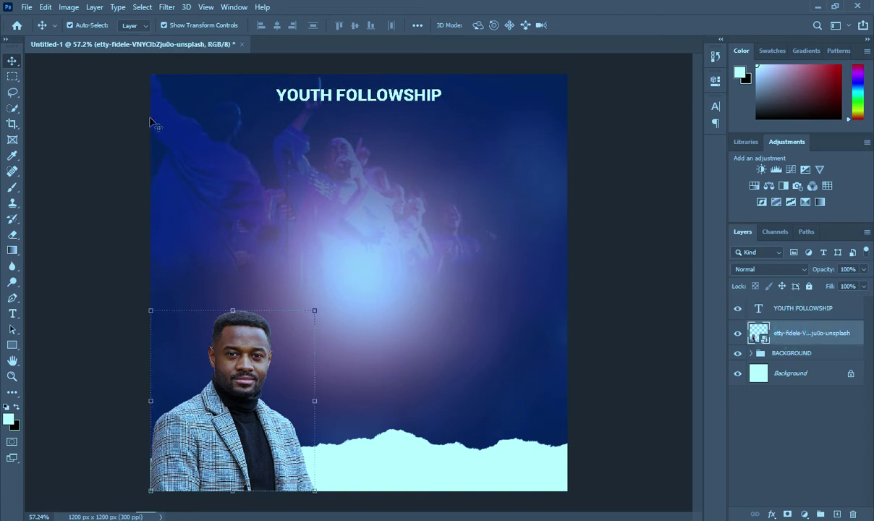
left_click(349, 518)
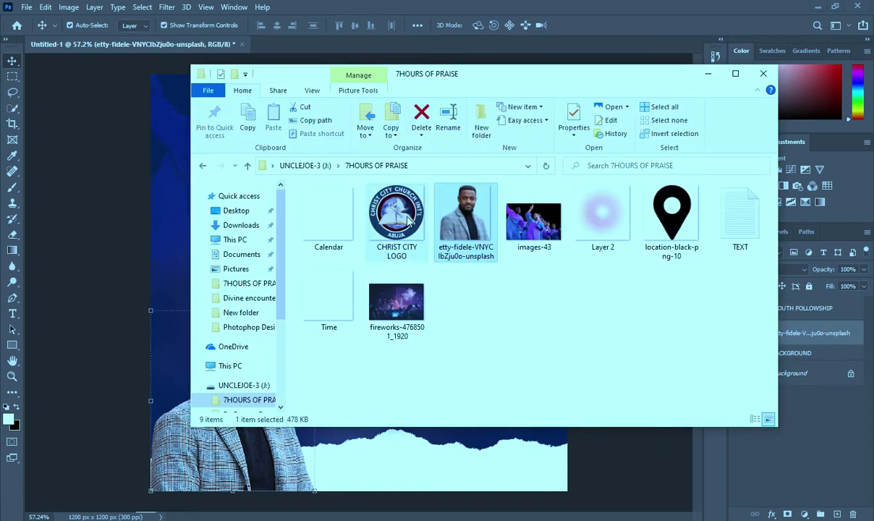
left_click_drag(401, 201, 167, 199)
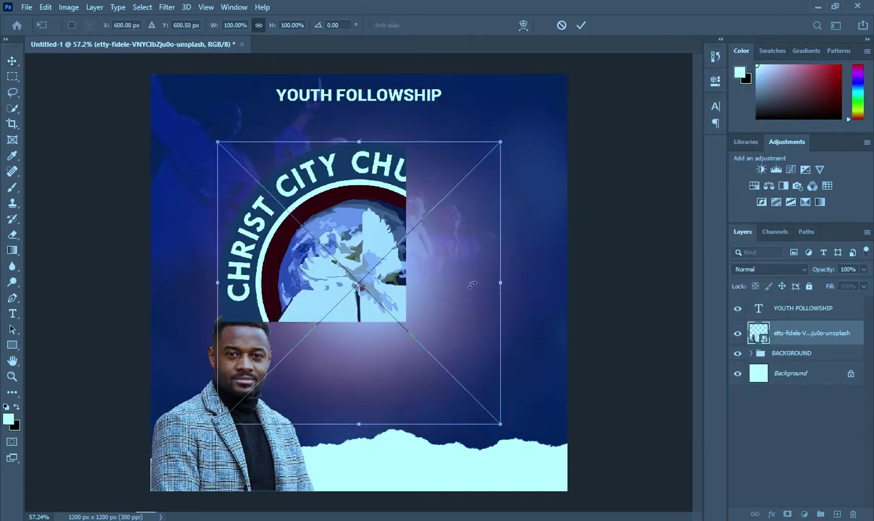
- Scale the logo down to about 11.6% and position it just left of the YOUTH FOLLOWSHIP text
left_click_drag(497, 284, 252, 99)
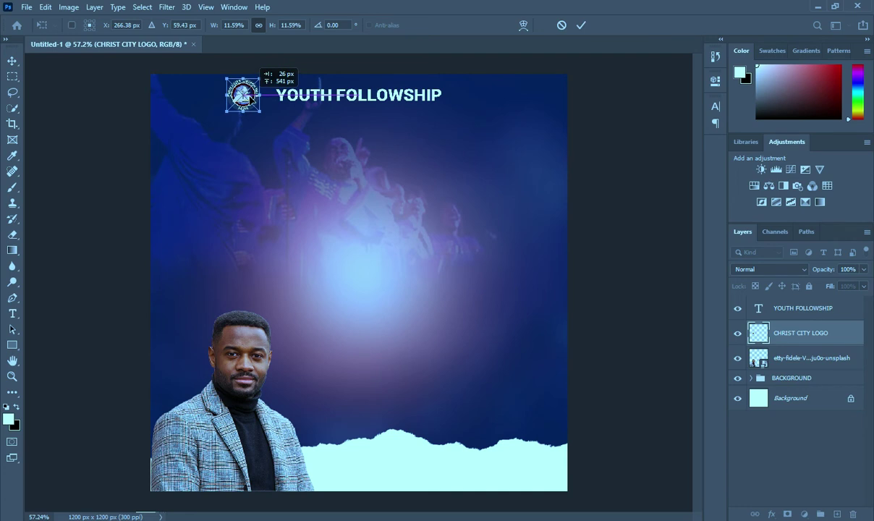
left_click(580, 24)
scroll(248, 72, "up", 3)
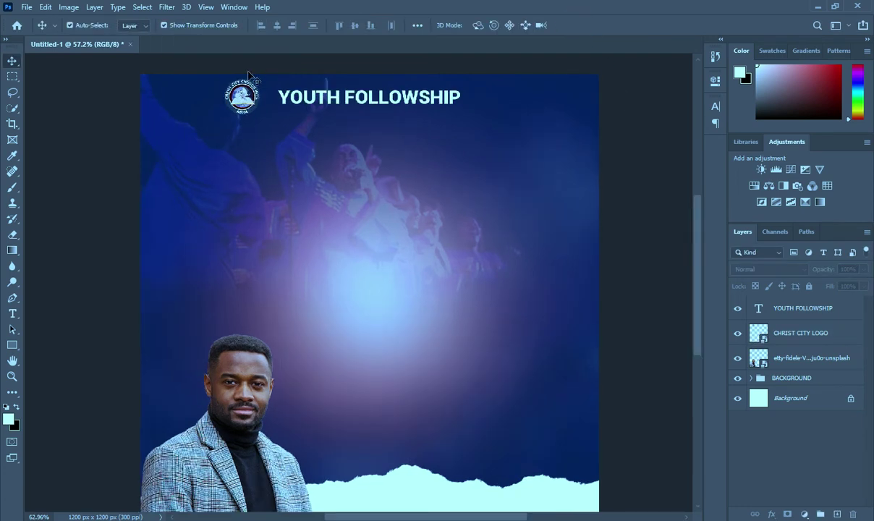
mouse_move(212, 84)
left_mouse_down()
mouse_move(211, 74)
mouse_move(221, 84)
left_mouse_up()
key("Return")
scroll(360, 92, "down", 3)
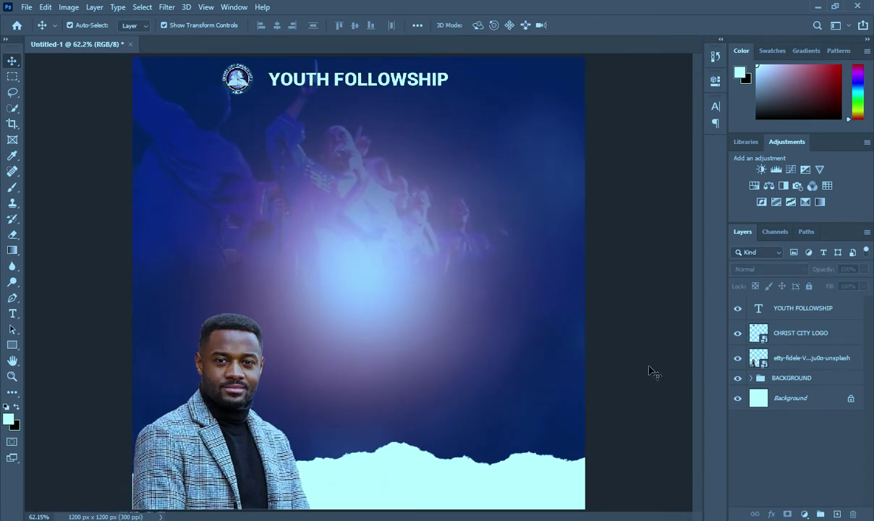
- Draw a rectangle of about 127 x 140 px behind the logo, extending past the canvas's top edge, above the pastor photo layer
left_click(804, 358)
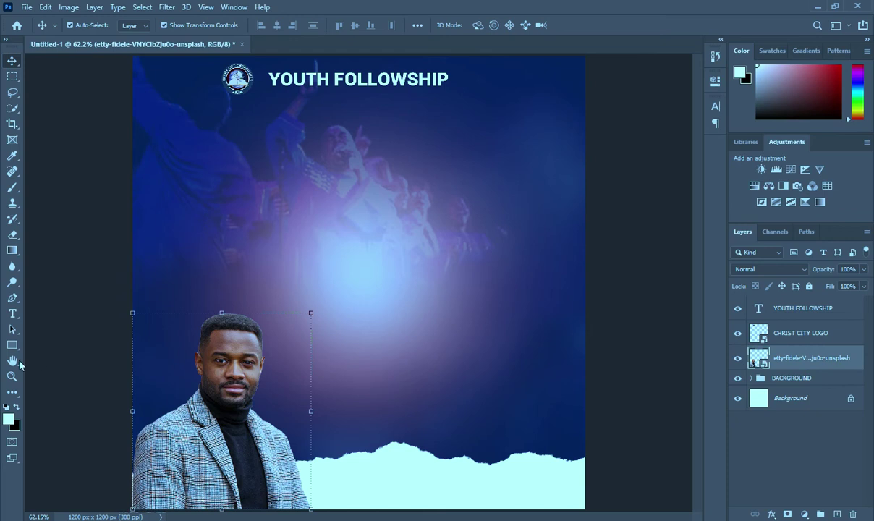
left_click(14, 345)
scroll(223, 56, "up", 2)
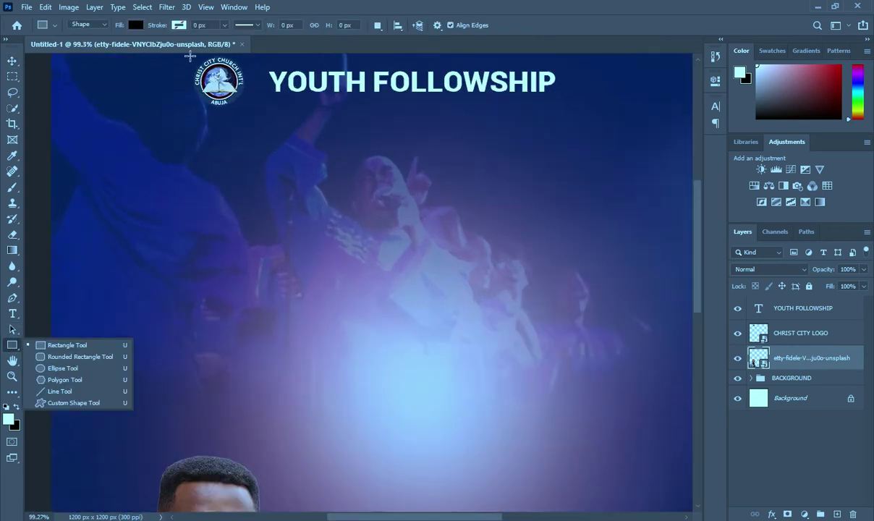
left_click_drag(181, 109, 255, 53)
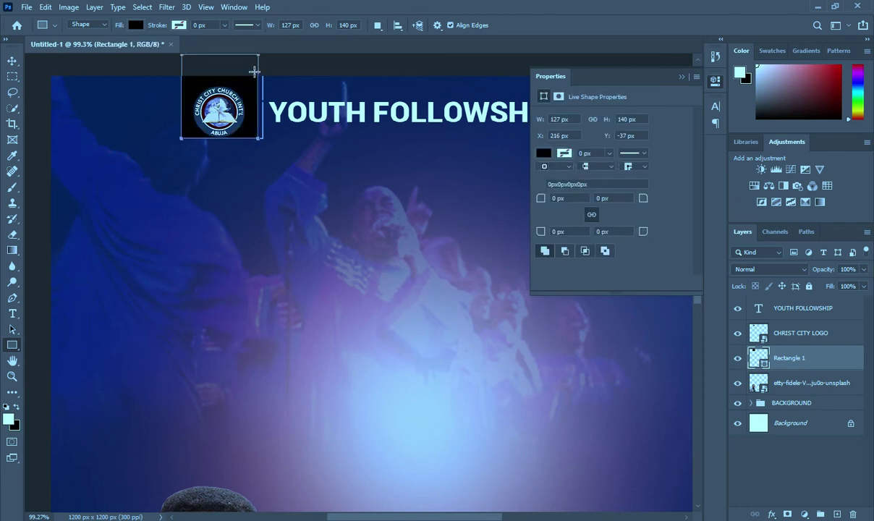
- Fill the rectangle behind the logo with the heading text's light colour and move it down 8 px
left_click(543, 153)
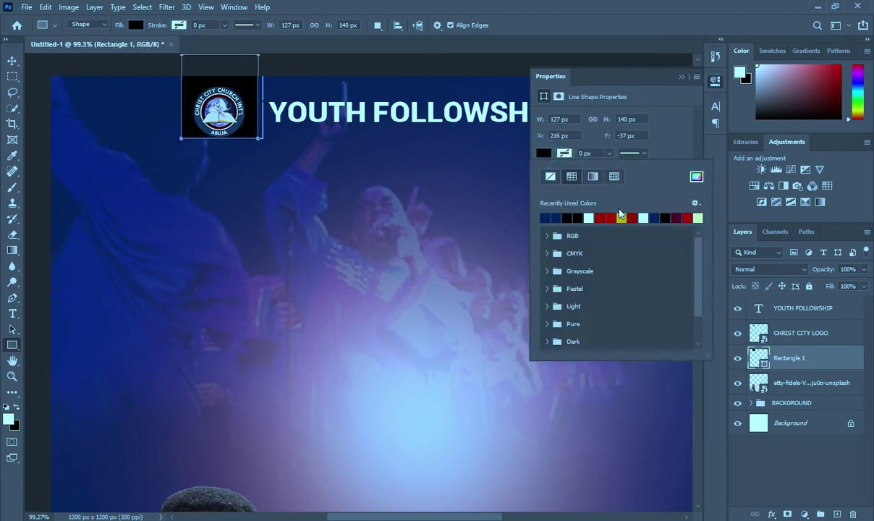
left_click(588, 218)
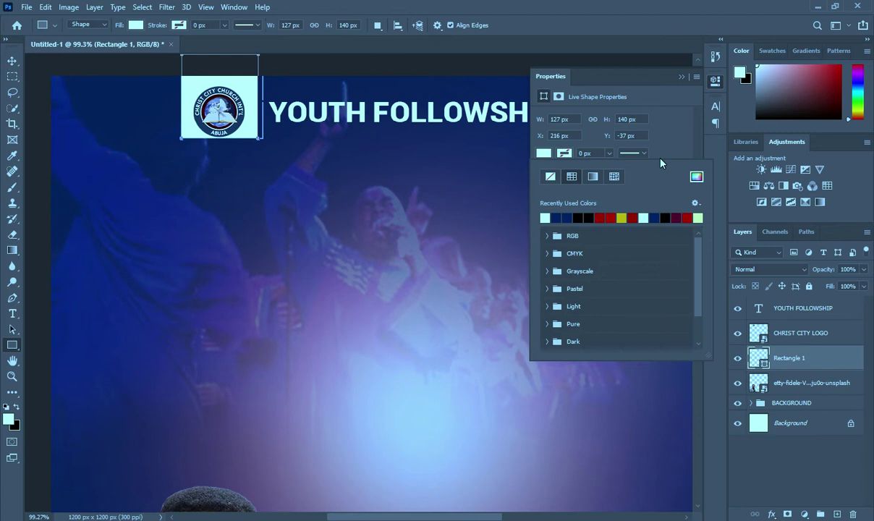
left_click(675, 76)
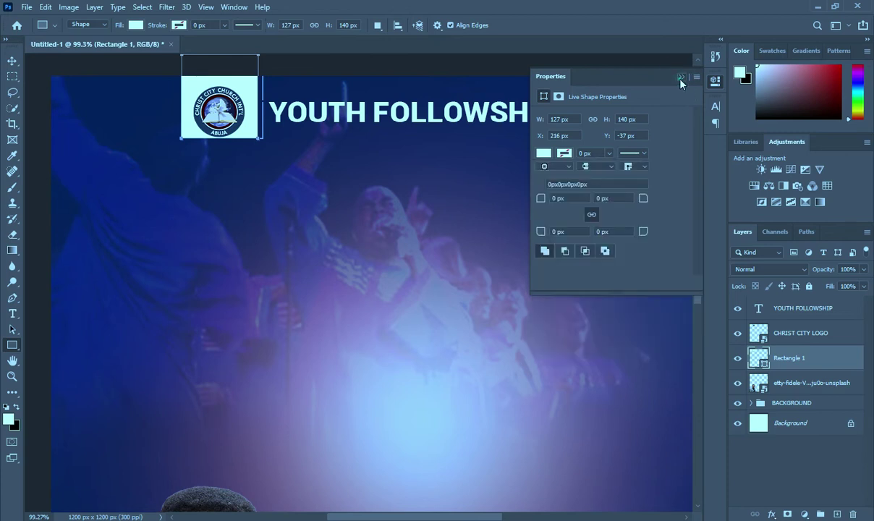
left_click(681, 77)
left_click(12, 61)
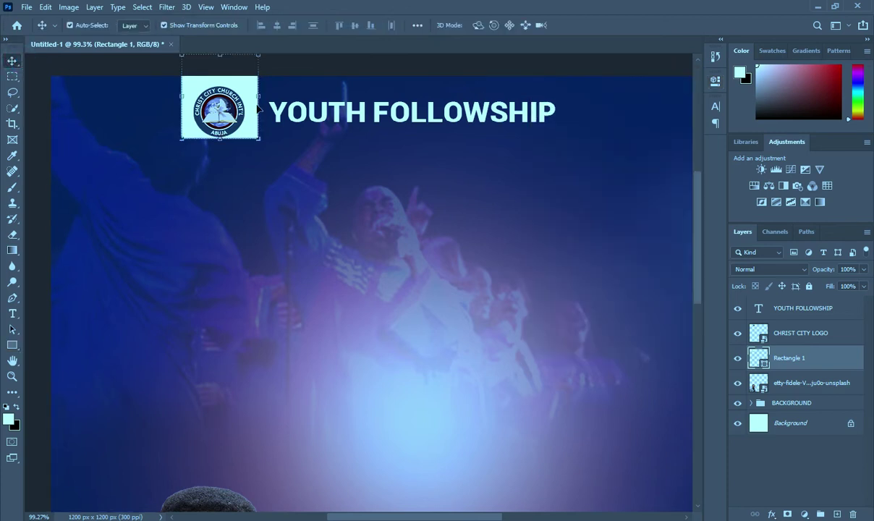
left_click_drag(251, 102, 253, 109)
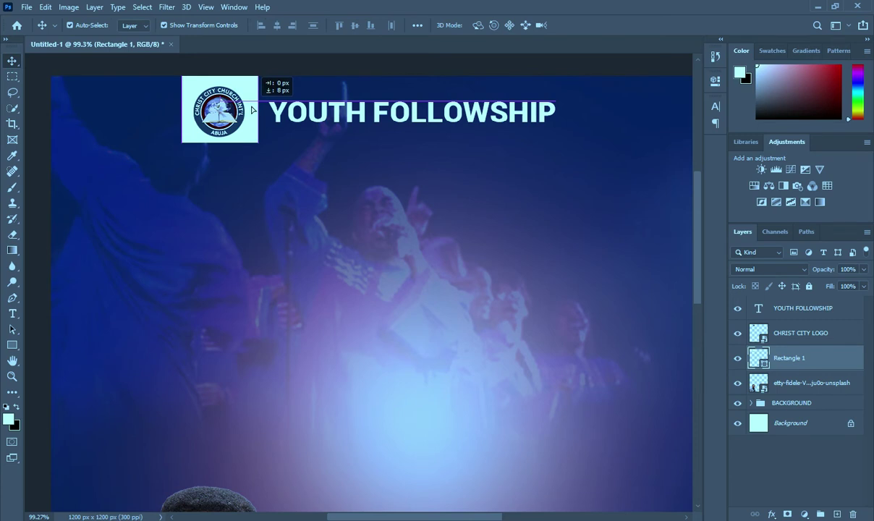
scroll(537, 132, "down", 1)
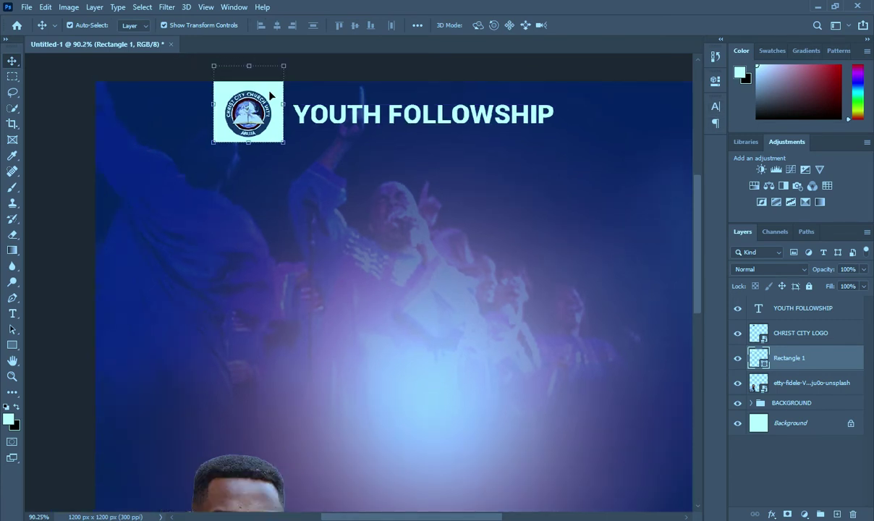
- Round all four corners of the rectangle behind the logo to a 26 px radius
left_click(12, 345)
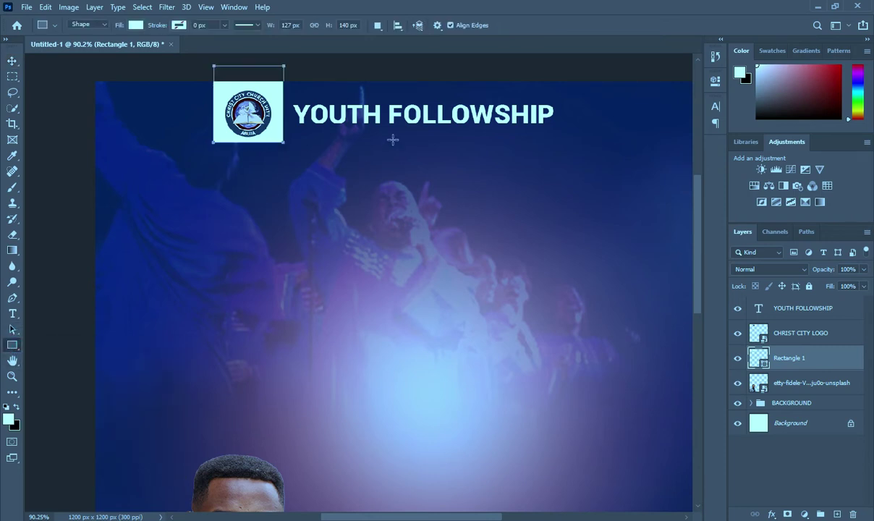
left_click(715, 80)
left_click_drag(643, 200, 658, 200)
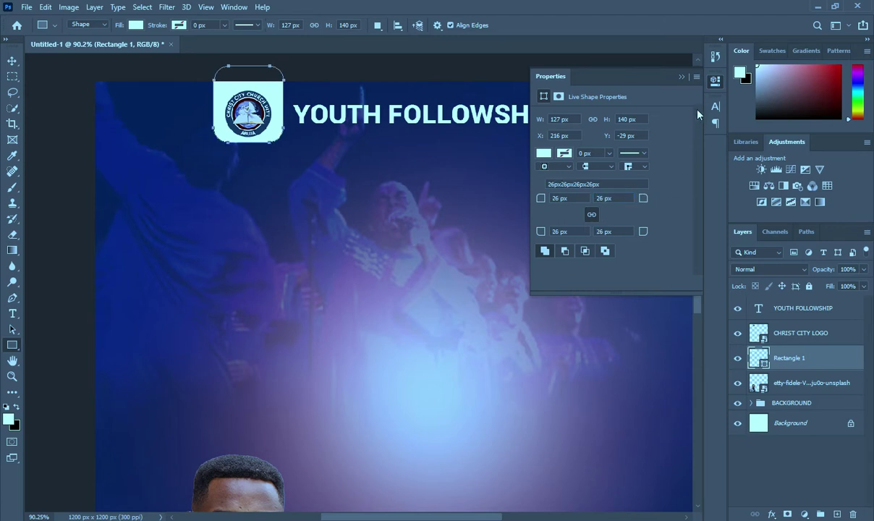
left_click(681, 76)
- Resize the rounded rectangle to about 86% width and 100% height so it frames the logo evenly from the canvas's top edge
left_click(12, 61)
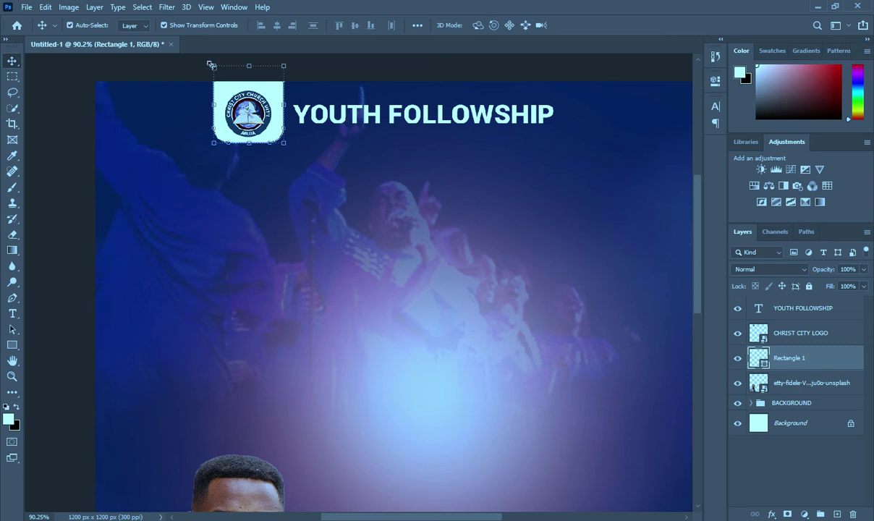
left_click_drag(210, 65, 217, 71)
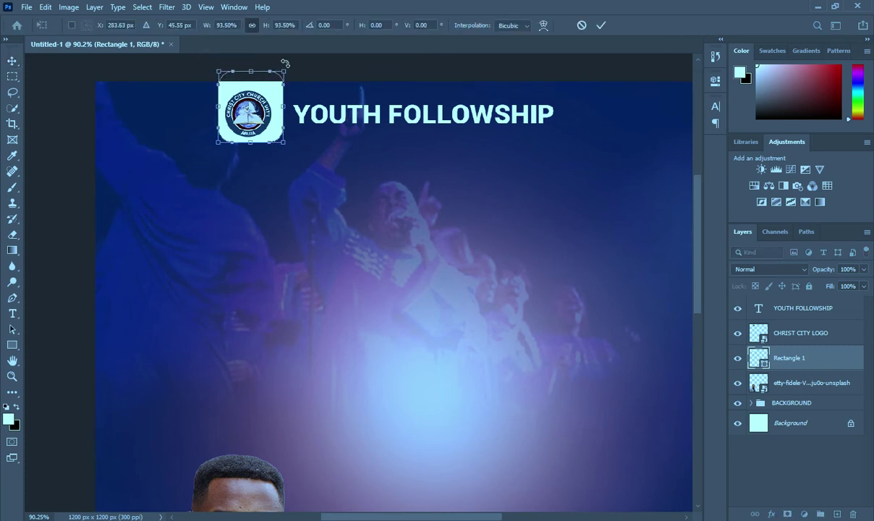
left_click_drag(286, 68, 280, 73)
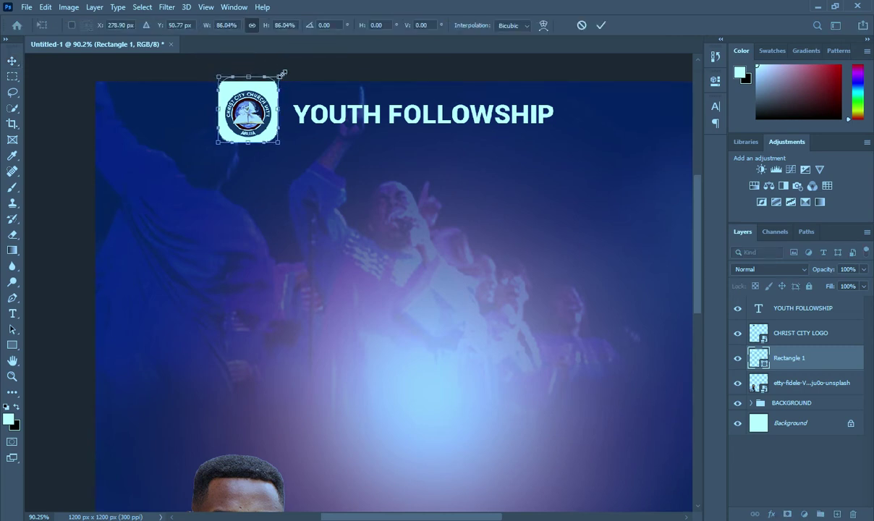
left_click_drag(246, 75, 247, 66)
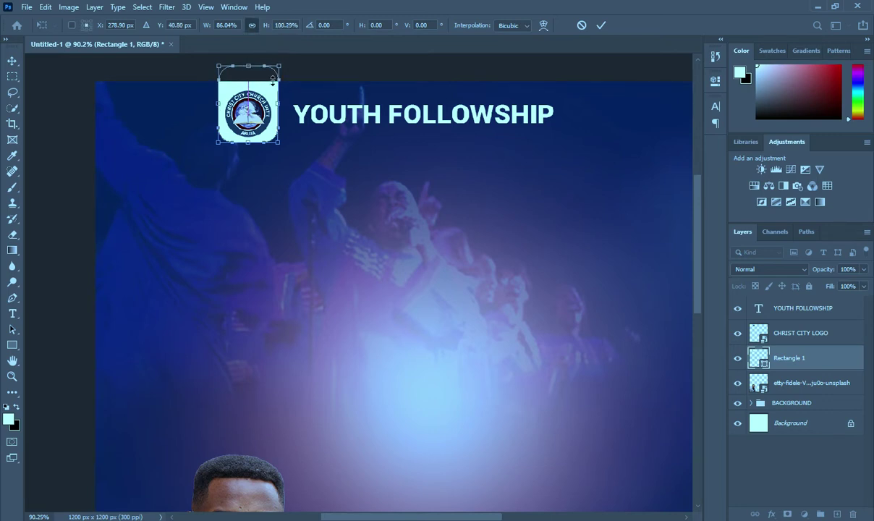
left_click(601, 26)
key("ctrl+0")
left_click(106, 131)
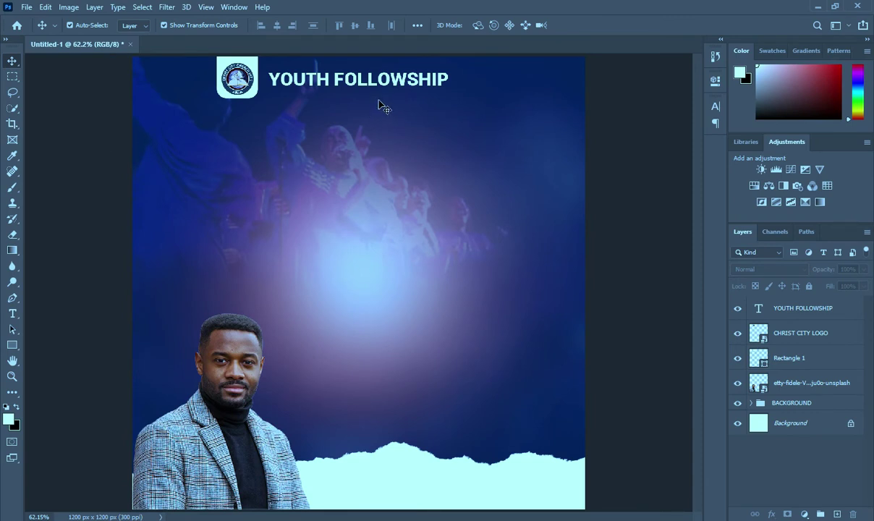
key("ctrl+minus")
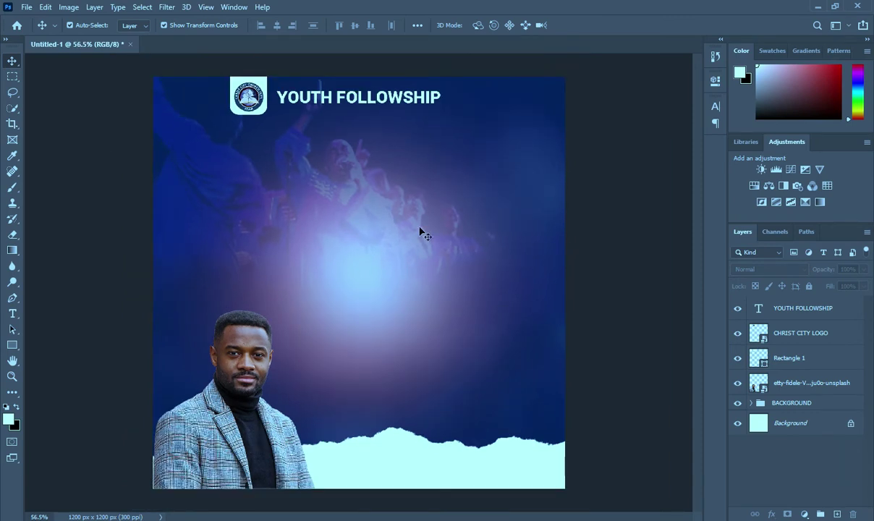
- Duplicate the YOUTH FOLLOWSHIP text layer and move the copy directly below the original line
left_click(377, 104)
key("ctrl+j")
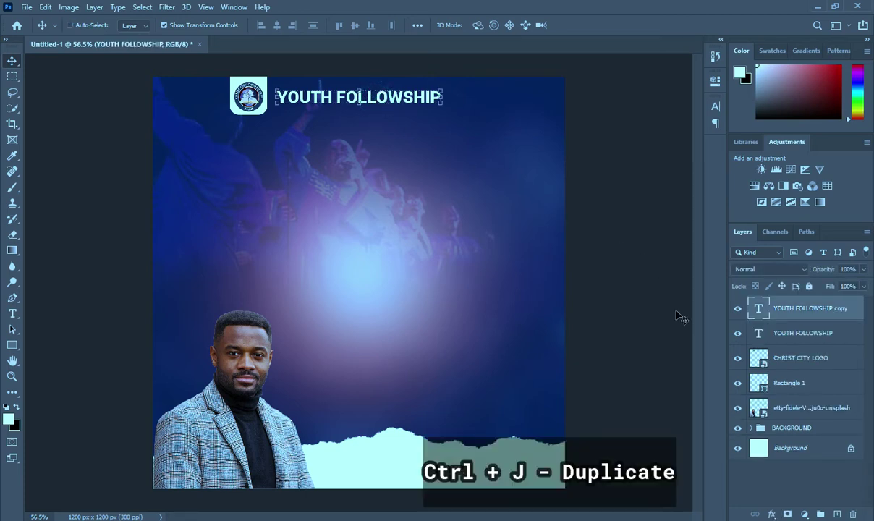
left_click_drag(355, 100, 356, 114)
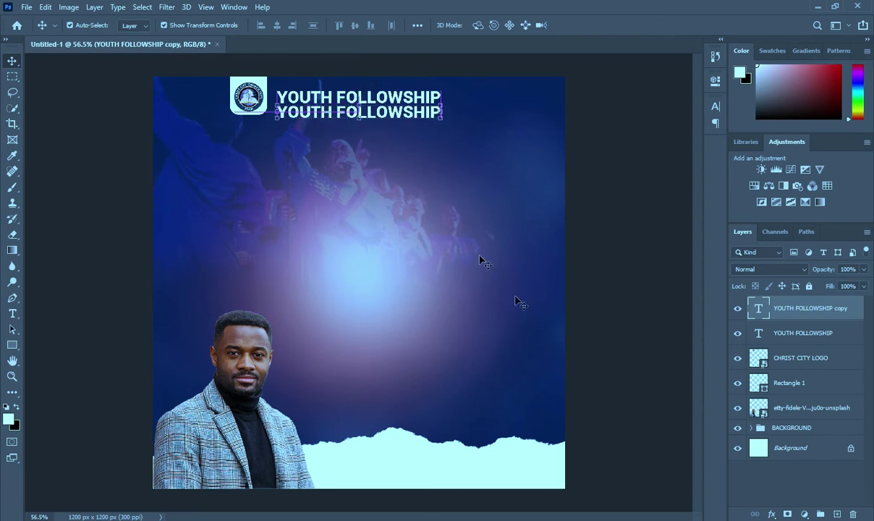
left_click(572, 356)
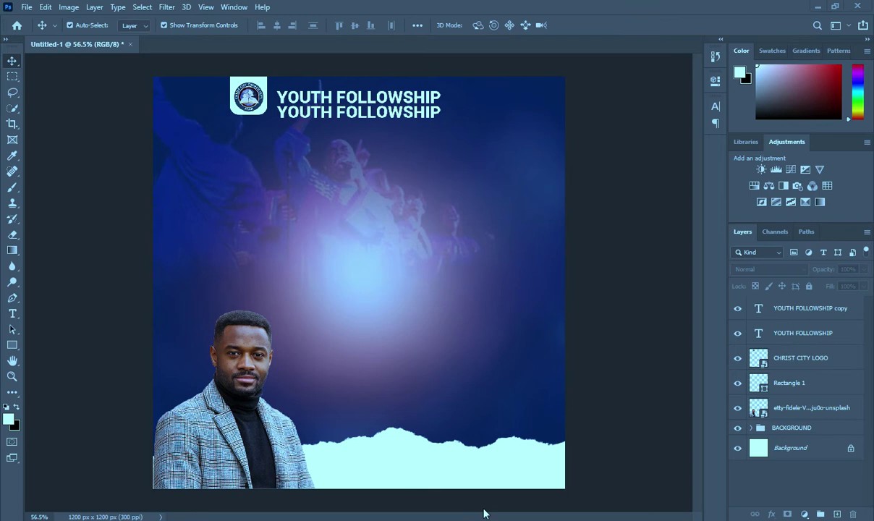
- Switch to the TEXT file in Notepad and copy the line CHRIST COMPASSION MINISTRY, then minimize the file
key("alt+Tab")
key("ctrl+c")
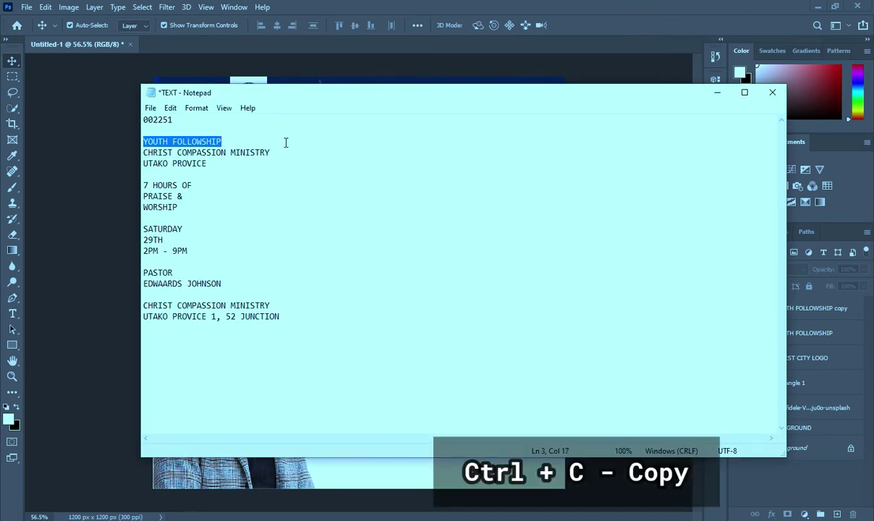
left_click_drag(280, 150, 146, 153)
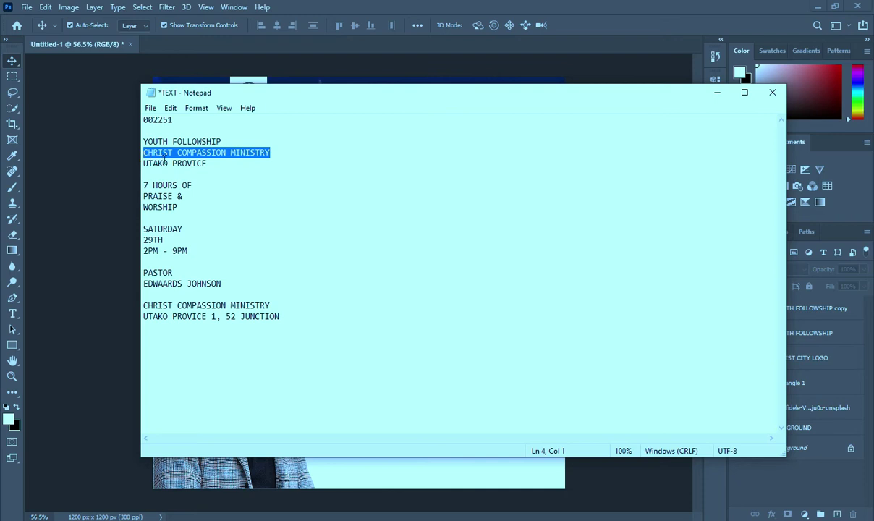
left_click(716, 93)
- Replace the text of the duplicated YOUTH FOLLOWSHIP line with the copied CHRIST COMPASSION MINISTRY
key("t")
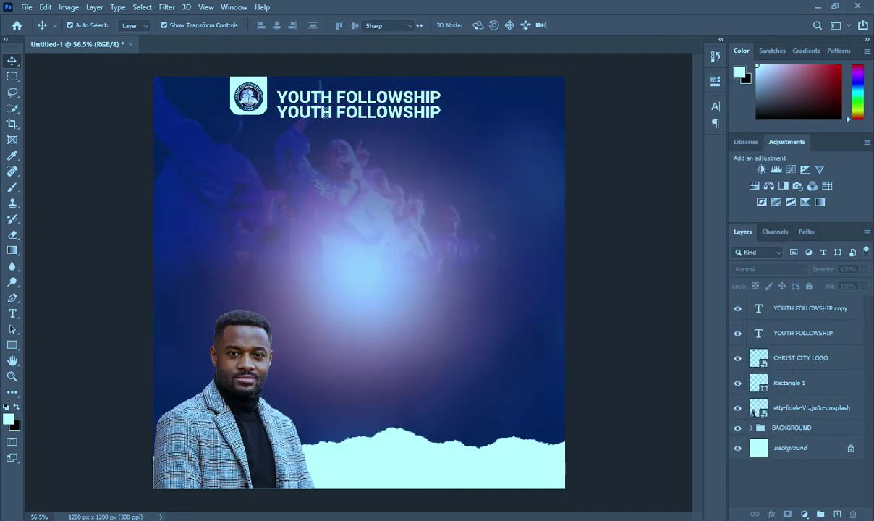
left_click(336, 112)
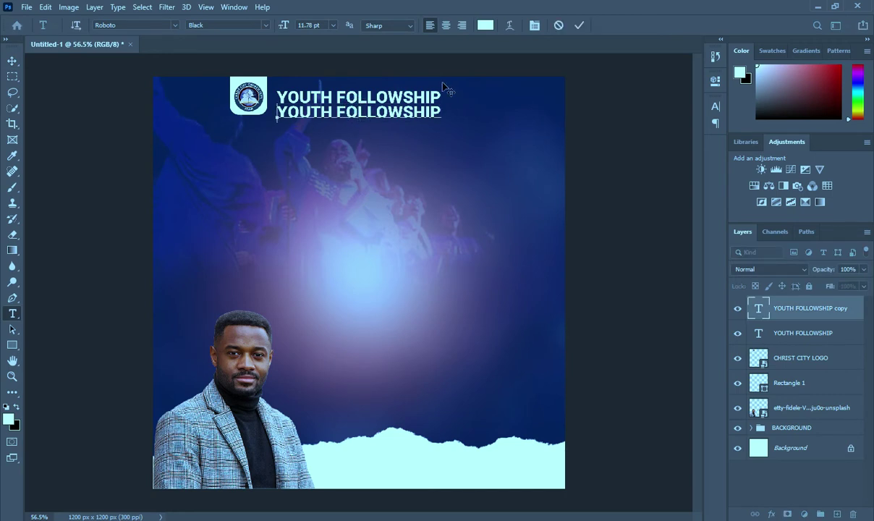
key("ctrl+a")
key("ctrl+v")
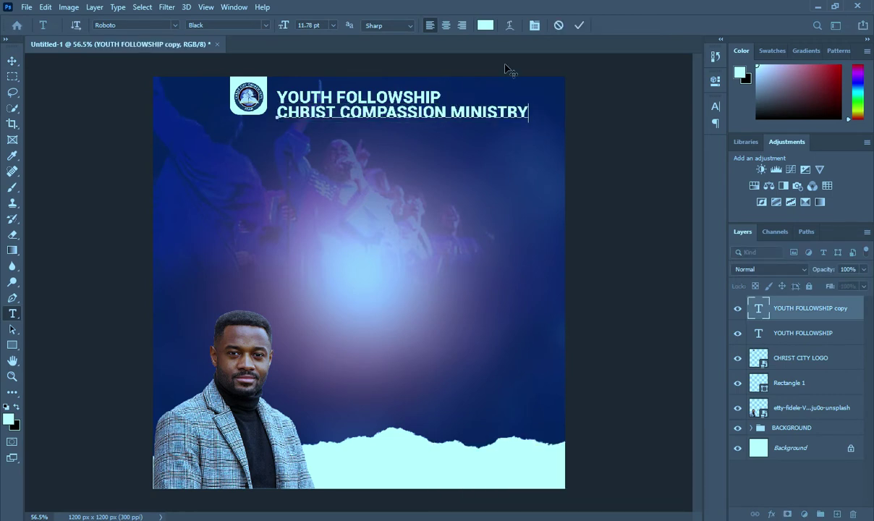
left_click(12, 61)
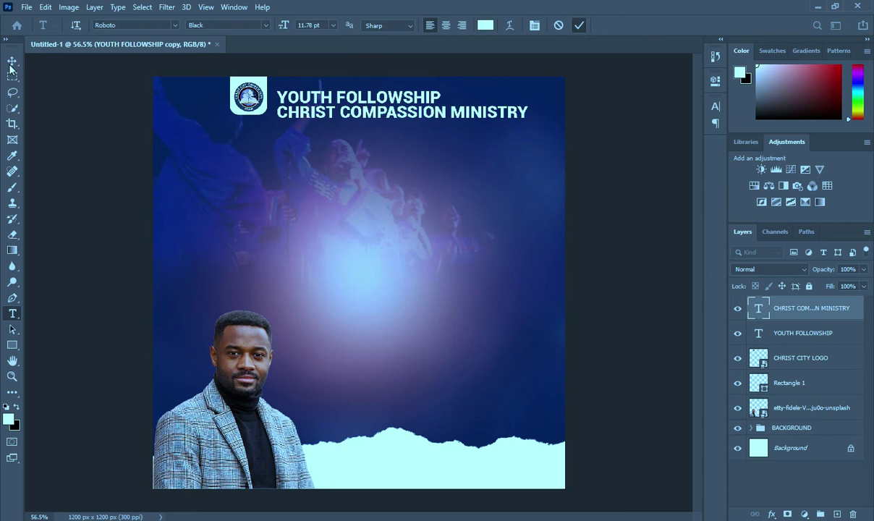
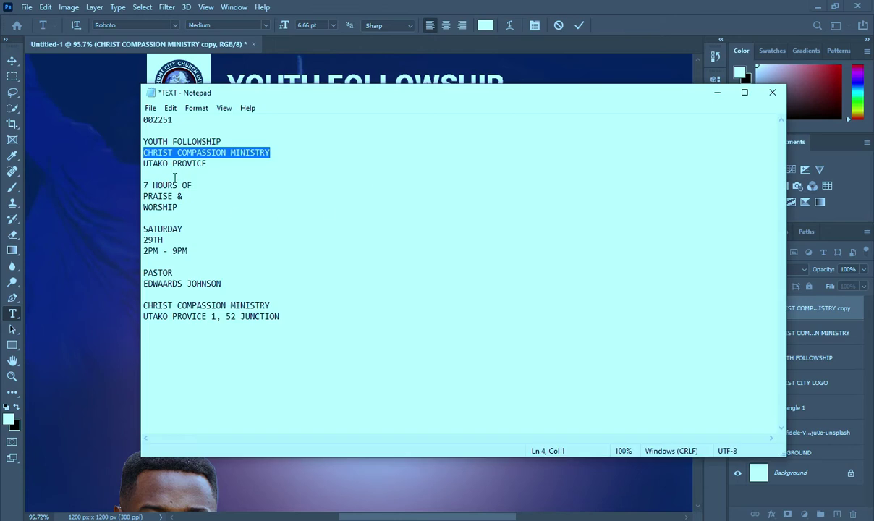
- Copy UTAKO PROVICE from the TEXT file in Notepad and paste it over the duplicated CHRIST COMPASSION MINISTRY line
key("ctrl+c")
left_click_drag(220, 163, 144, 164)
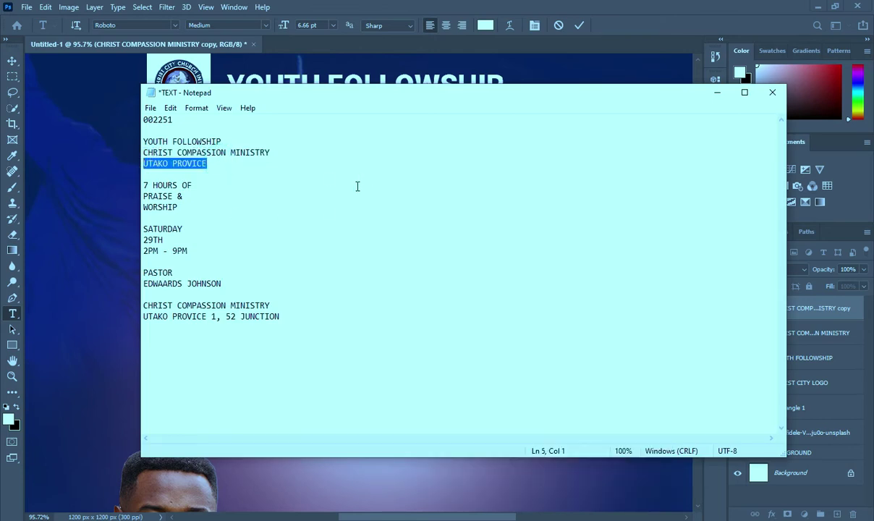
left_click(714, 93)
key("ctrl+v")
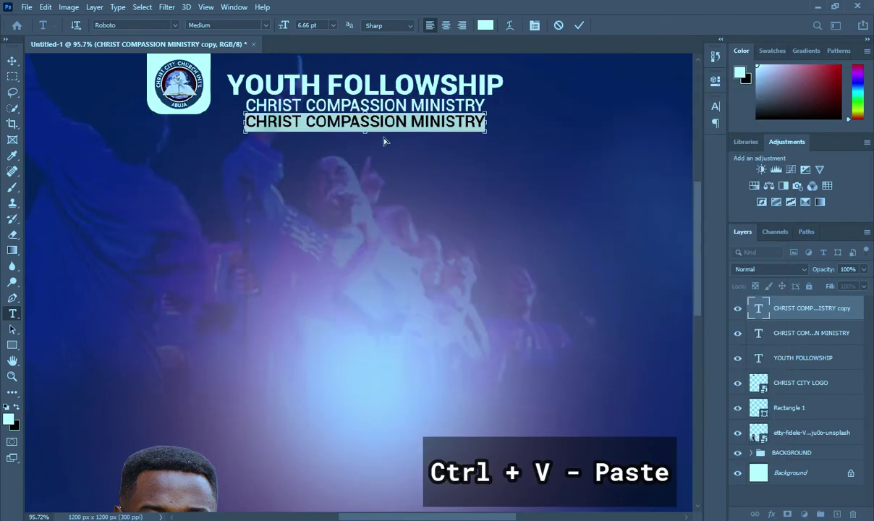
left_click(583, 25)
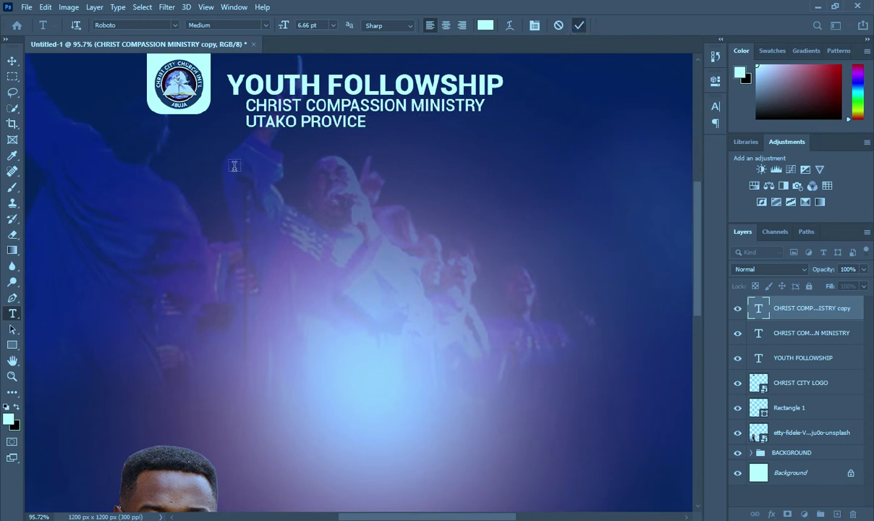
- Centre the UTAKO PROVICE line horizontally beneath CHRIST COMPASSION MINISTRY, then clear the canvas selection
left_click(13, 60)
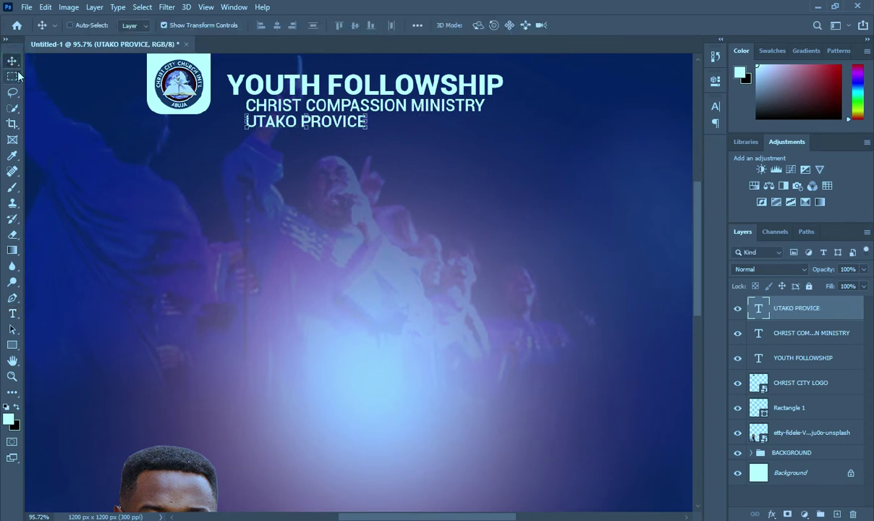
left_click(277, 27)
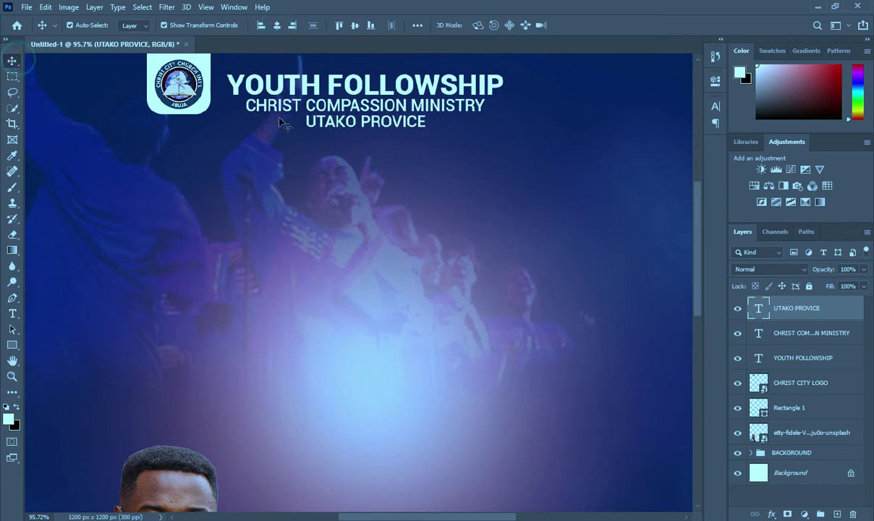
scroll(412, 145, "down", 1)
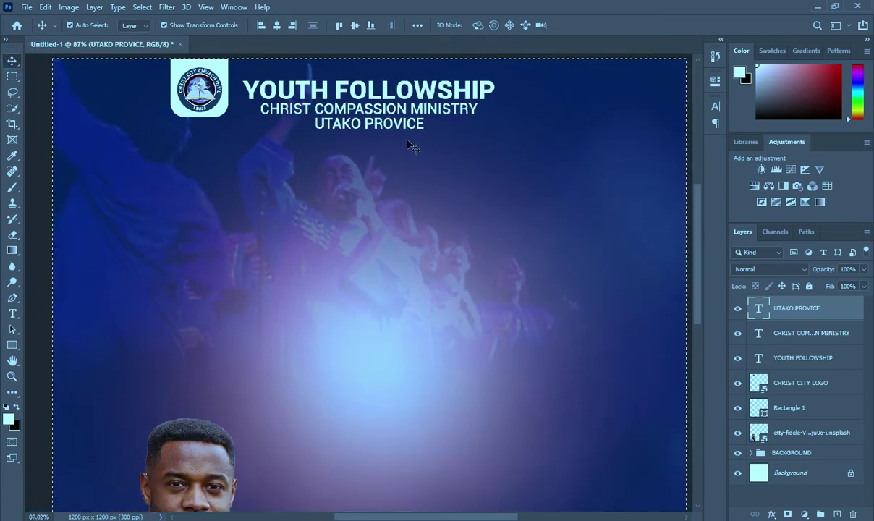
key("ctrl+d")
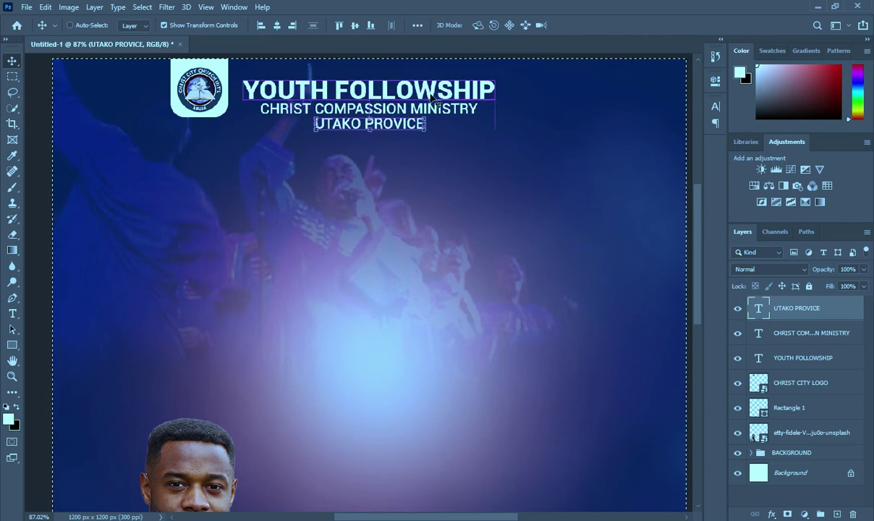
scroll(414, 107, "down", 1)
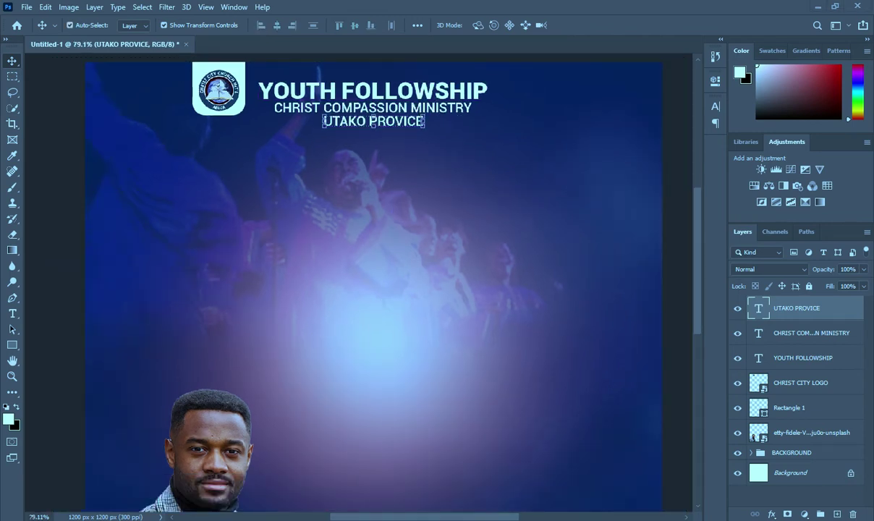
- Copy the 7 from the TEXT file in Notepad and paste it as a new text layer below the header, above the pastor
key("alt+Tab")
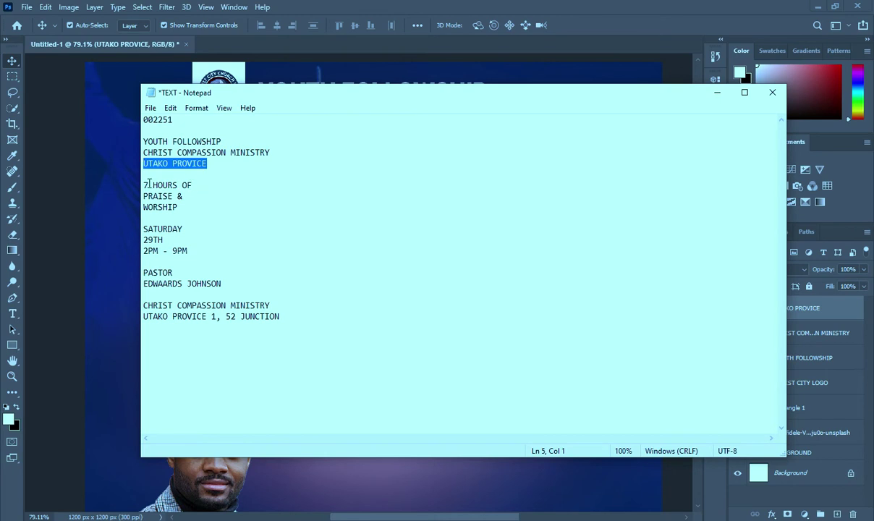
left_click_drag(149, 186, 144, 185)
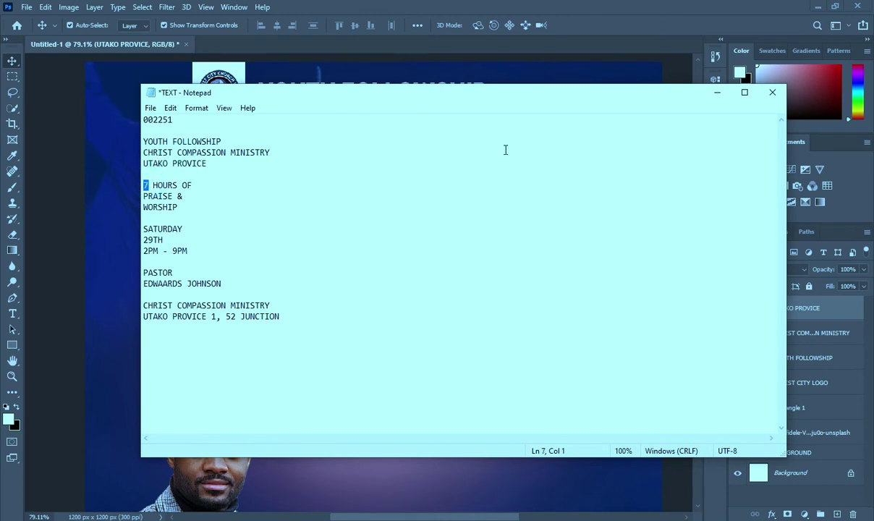
key("alt+Tab")
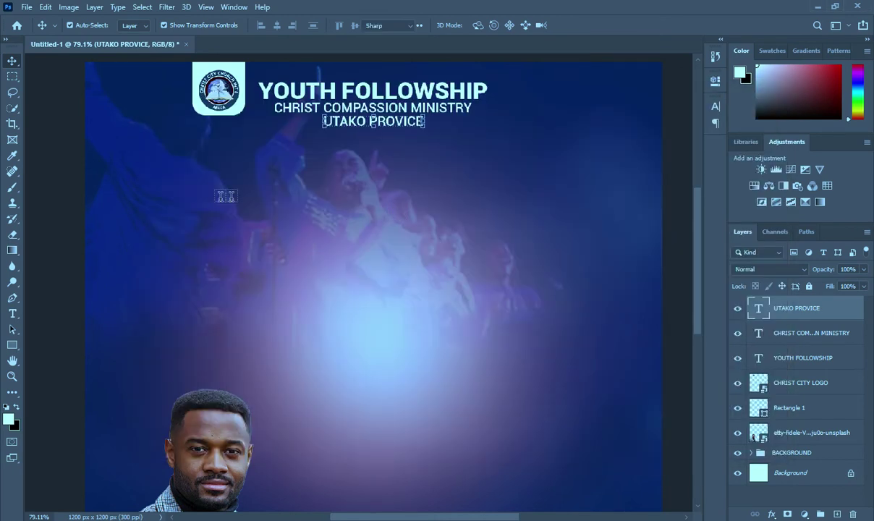
key("t")
left_click(214, 199)
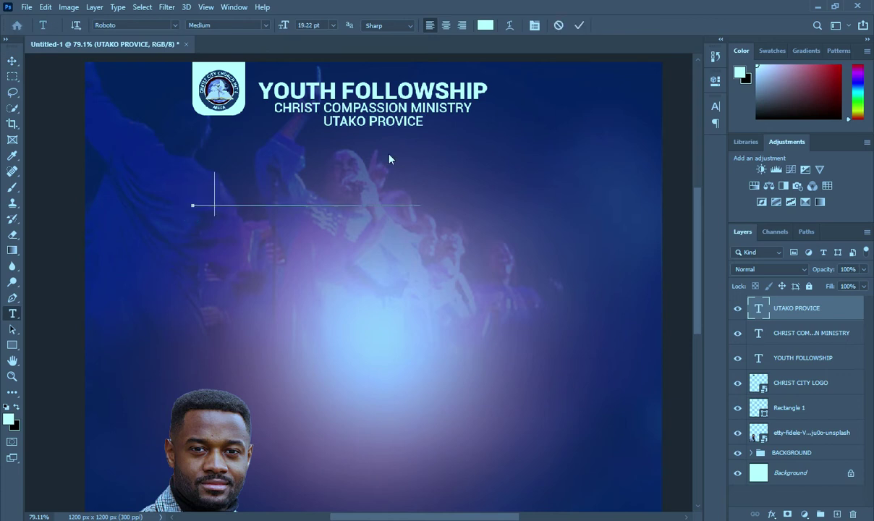
key("ctrl+v")
left_click(580, 25)
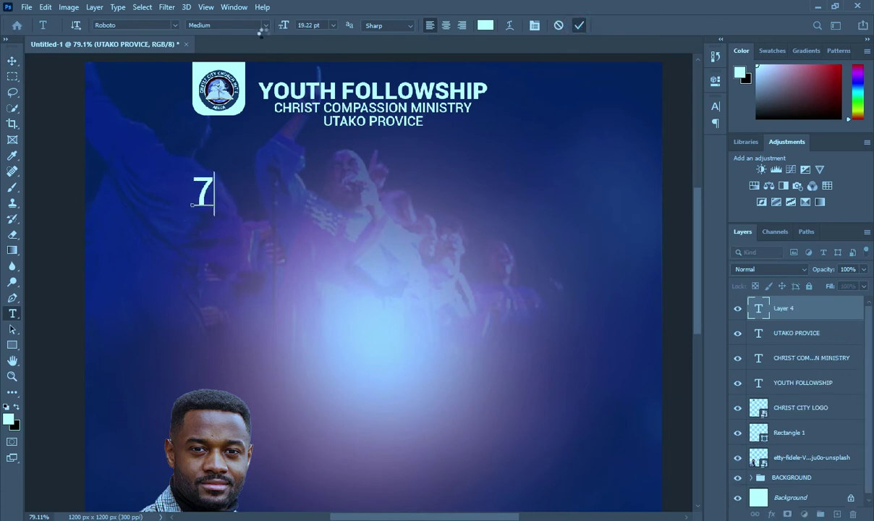
- Set the font of the 7 to Intro Inline in the Regular style
left_click(178, 25)
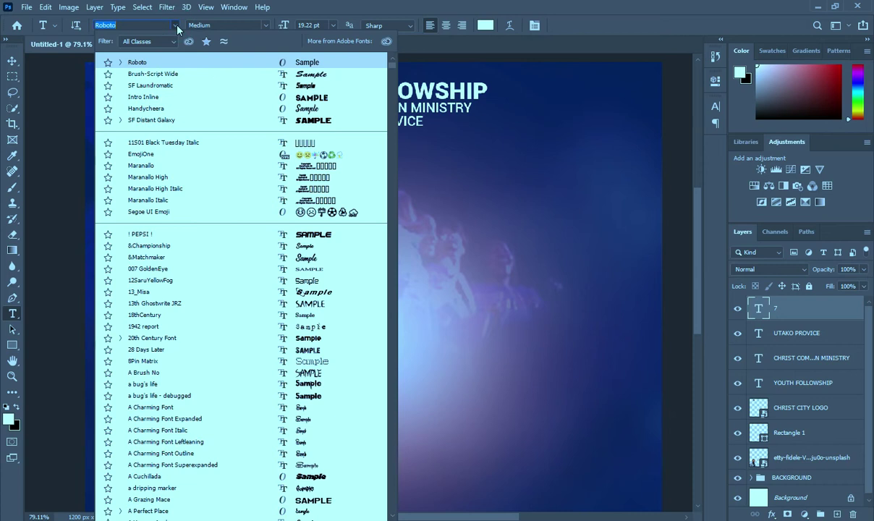
left_click(143, 96)
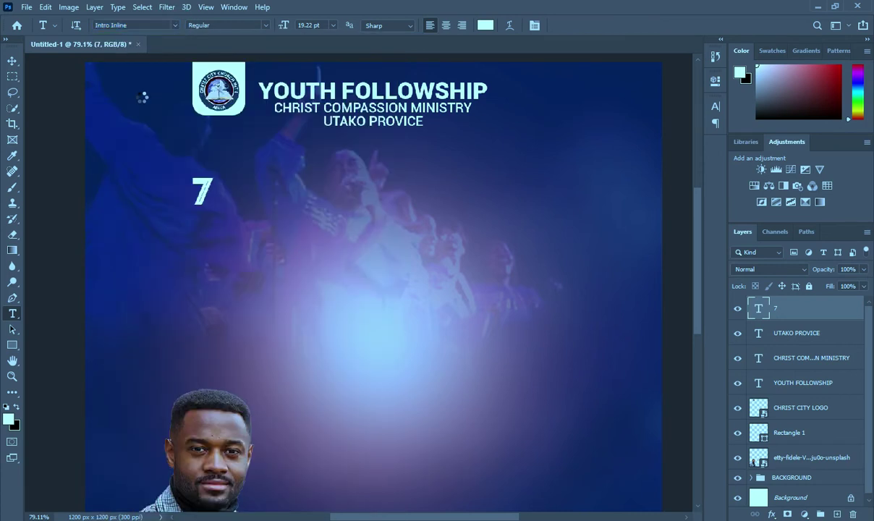
left_click(263, 26)
left_click(264, 27)
- Enlarge the 7 to roughly three times its size and position it above the pastor's head
key("v")
left_click_drag(193, 207, 136, 284)
left_click_drag(187, 235, 219, 253)
mouse_move(182, 310)
left_mouse_down()
mouse_move(171, 362)
mouse_move(175, 326)
left_mouse_up()
left_click(601, 24)
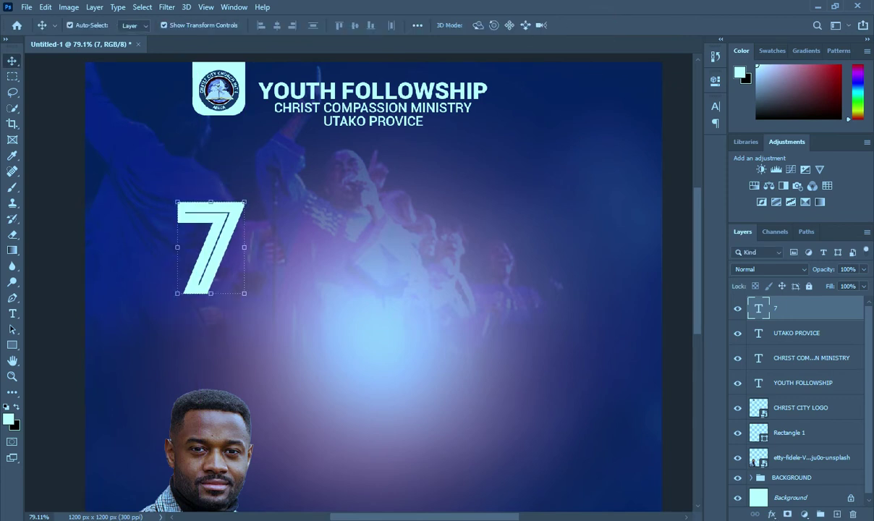
- Copy HOURS OF from the TEXT file in Notepad and paste it as a new text layer beside the 7
key("alt+Tab")
left_click_drag(193, 185, 153, 185)
key("ctrl+c")
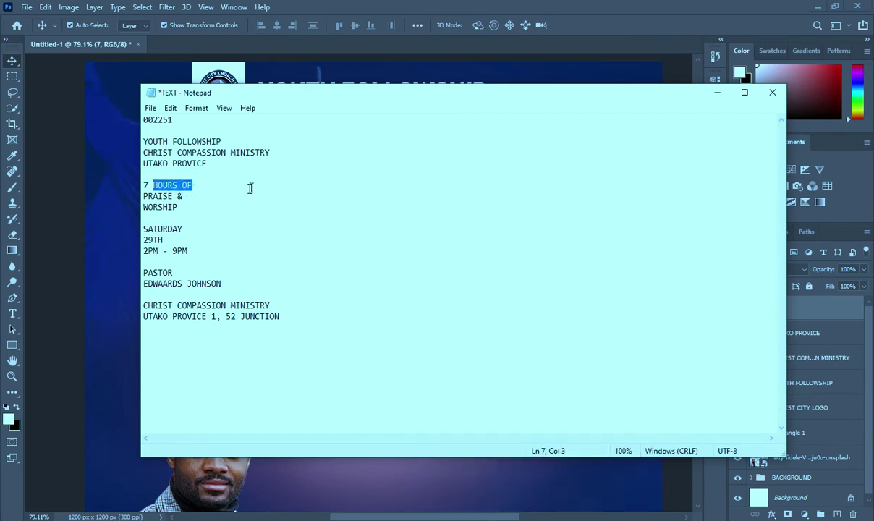
left_click(718, 93)
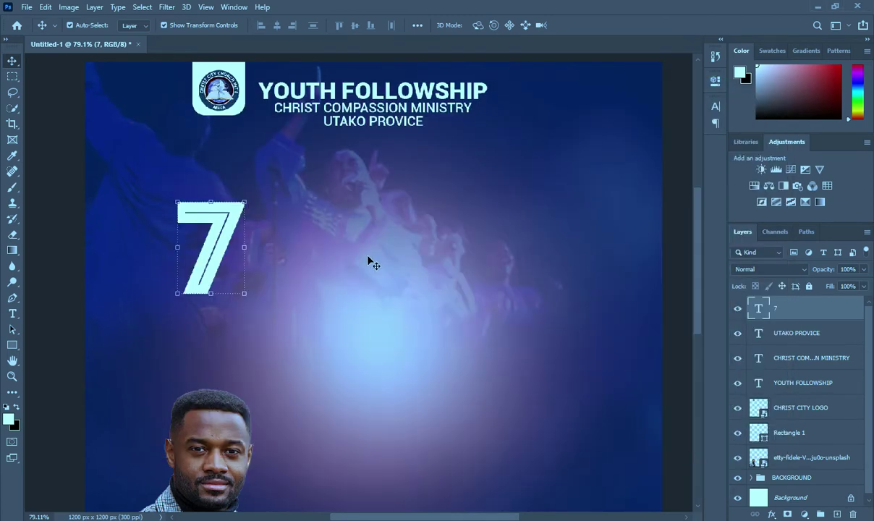
key("t")
left_click(297, 195)
key("ctrl+v")
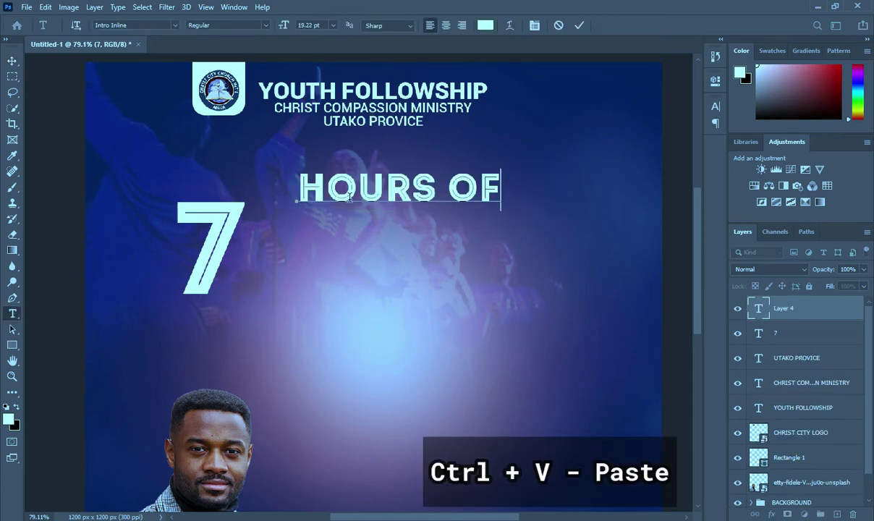
left_click(581, 28)
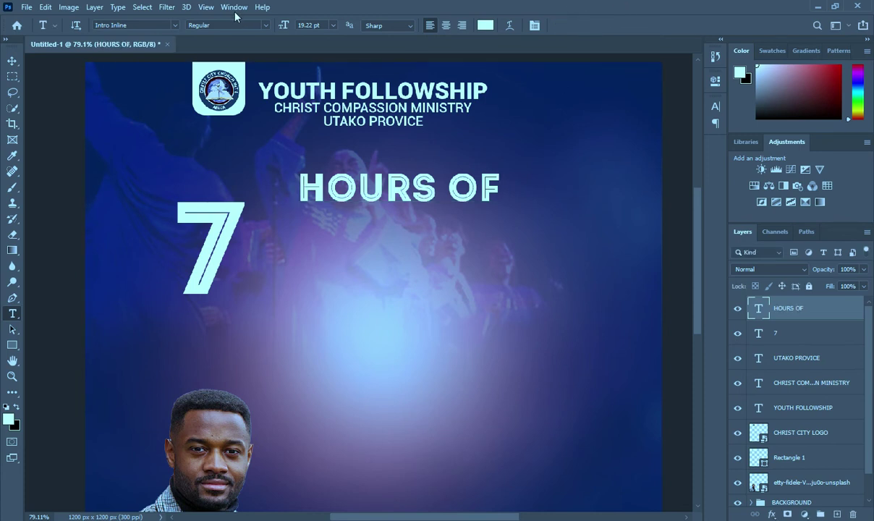
- Set the HOURS OF font to SF Laundromatic Bold Oblique and move the text against the upper right of the 7
left_click(175, 26)
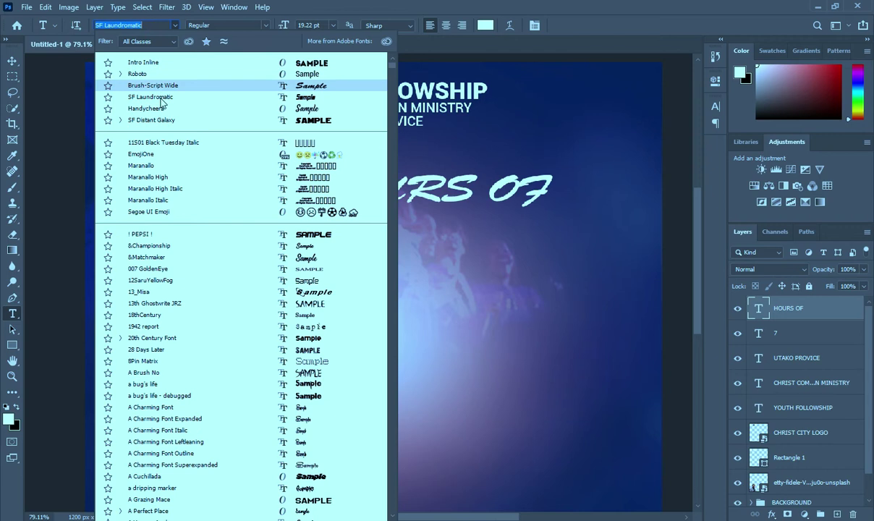
left_click(152, 96)
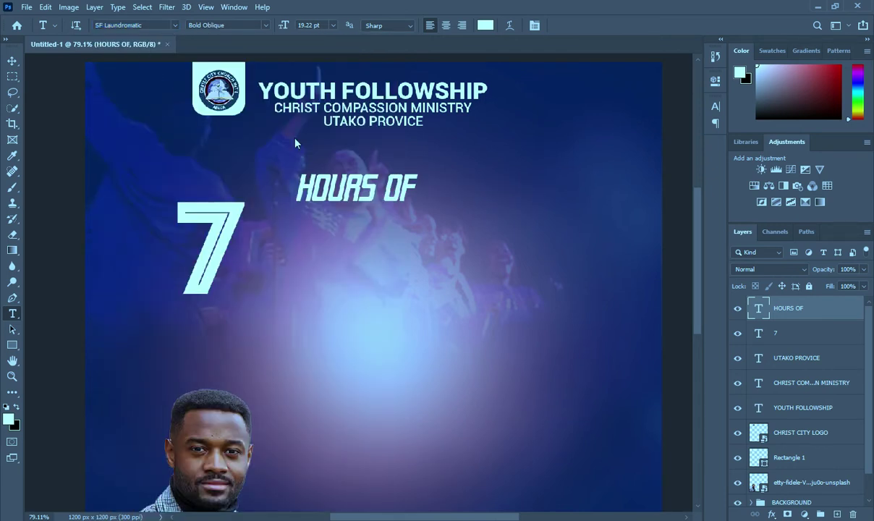
left_click_drag(350, 190, 298, 220)
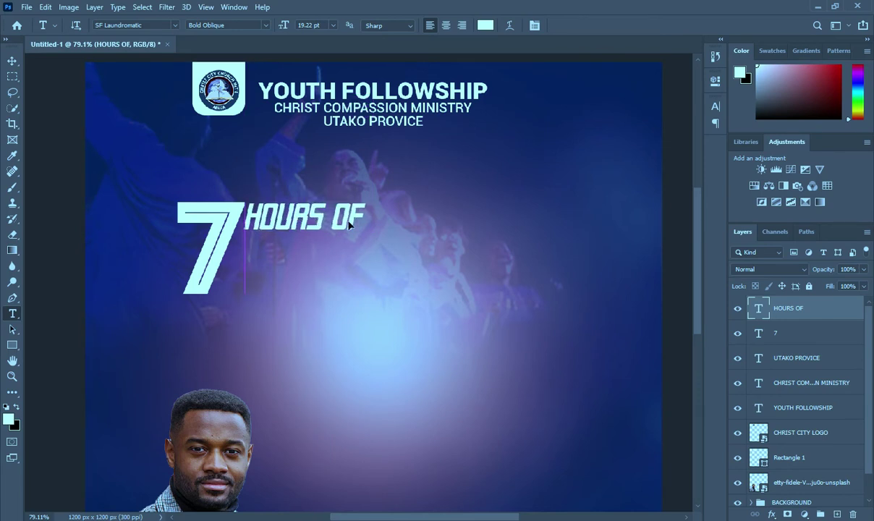
- Scale HOURS OF down to about 11.97 pt, keeping it against the upper right corner of the 7
left_click(12, 61)
left_click(366, 230)
left_click_drag(365, 238, 312, 226)
left_click(601, 25)
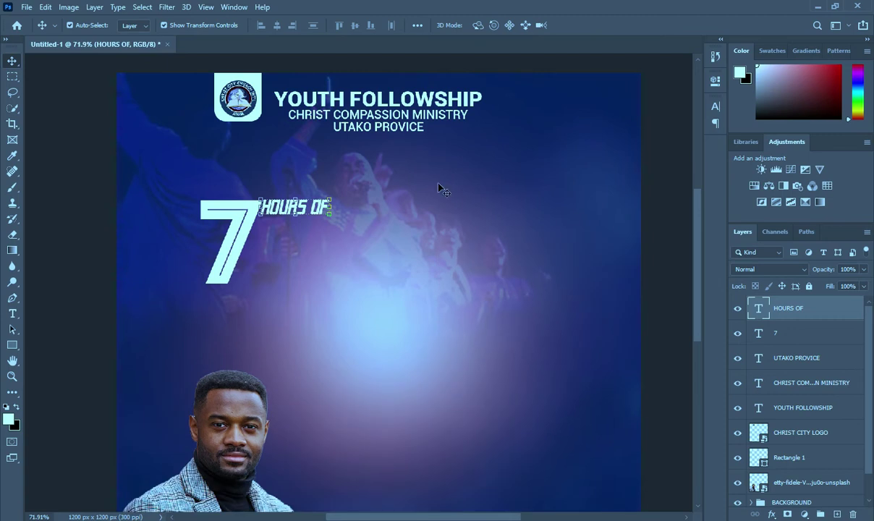
- Change the HOURS OF text colour to red, ff0000
key("t")
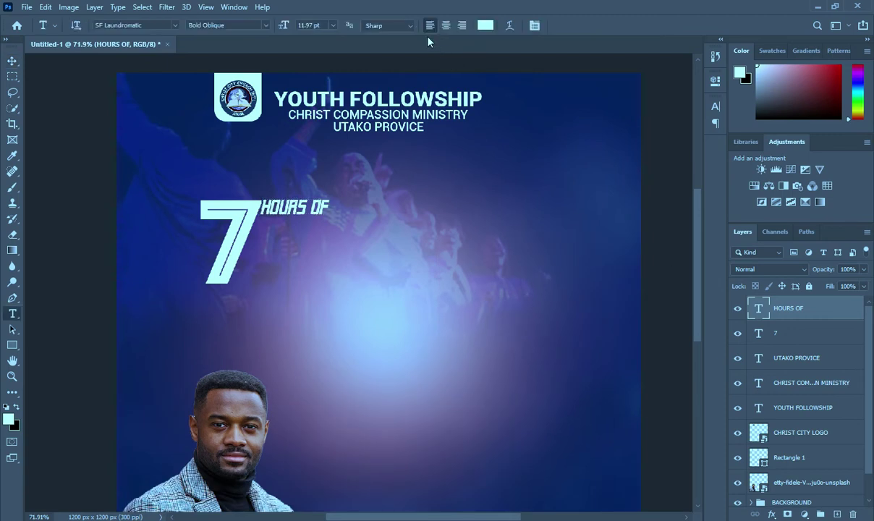
left_click(485, 26)
type("ff0000")
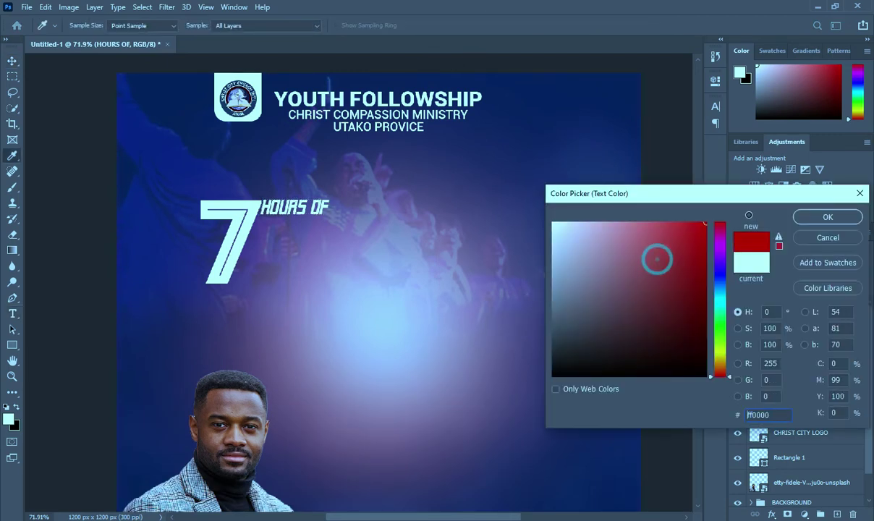
left_click(827, 217)
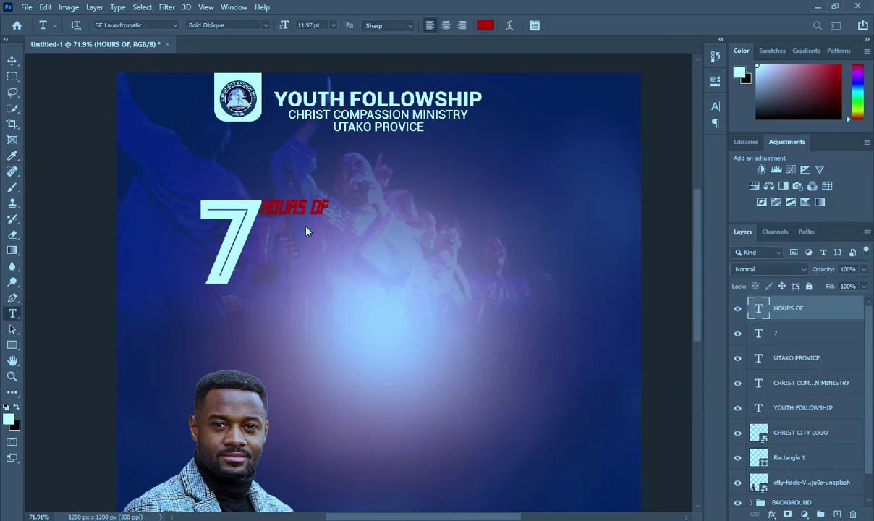
left_click(12, 61)
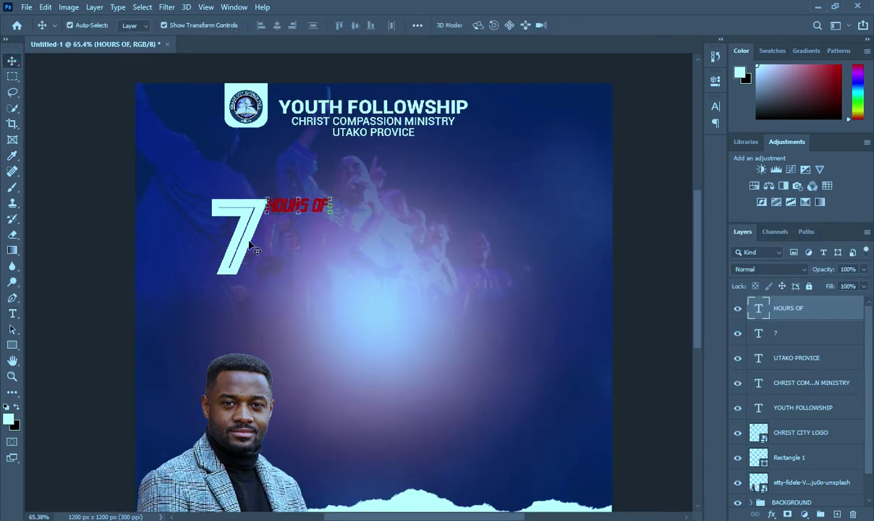
- Copy PRAISE from the TEXT file in Notepad and paste it as a new text layer below HOURS OF
scroll(286, 218, "up", 1)
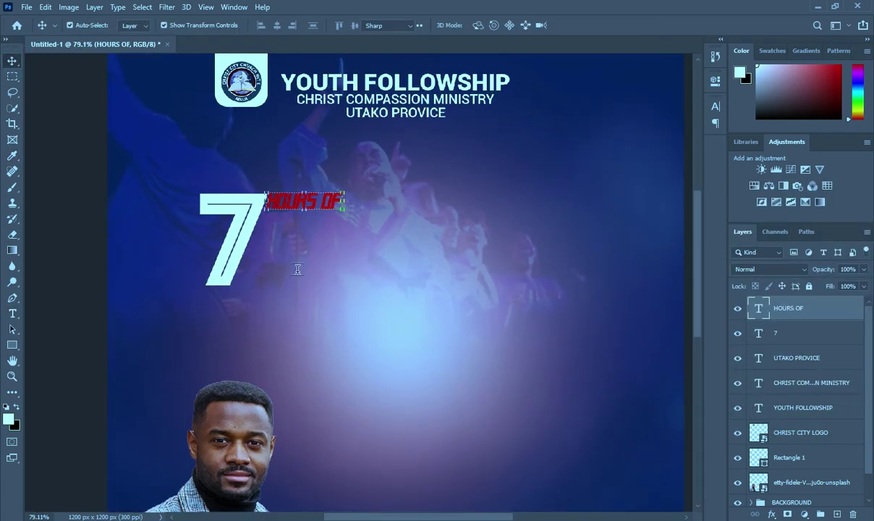
key("t")
key("alt+Tab")
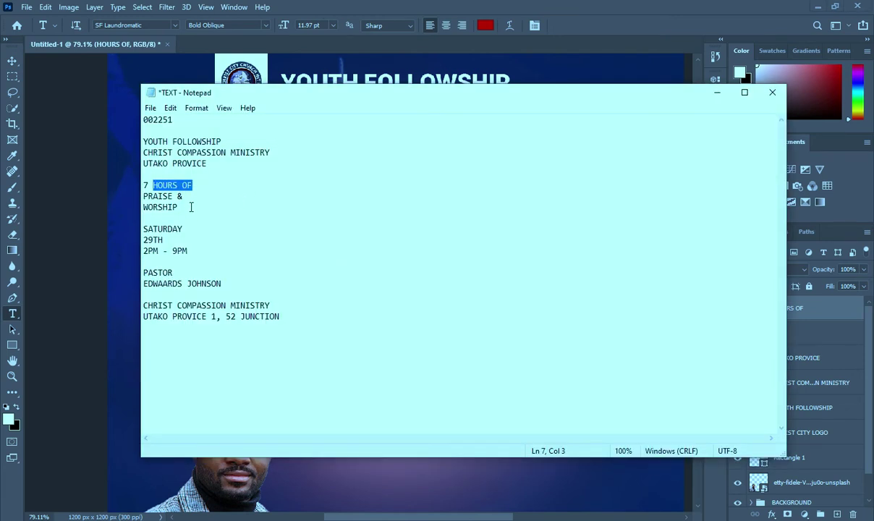
left_click(185, 196)
key("shift+Home")
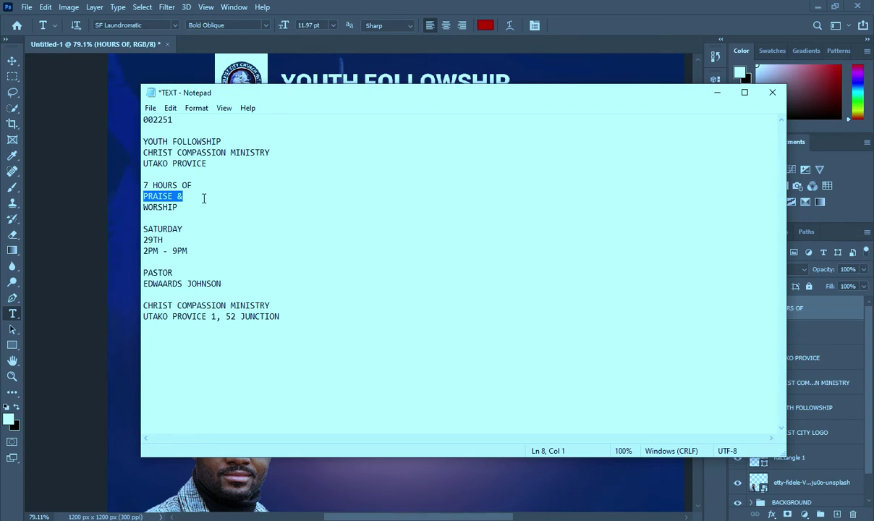
key("ctrl+c")
double_click(172, 196)
left_click(719, 94)
left_click(279, 241)
key("ctrl+v")
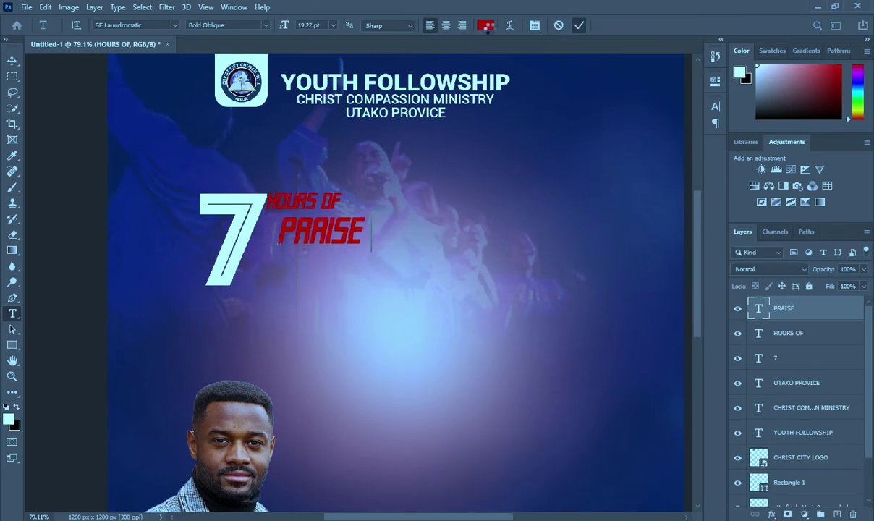
- Change the PRAISE text colour to white and its font to Intro Inline
left_click(485, 24)
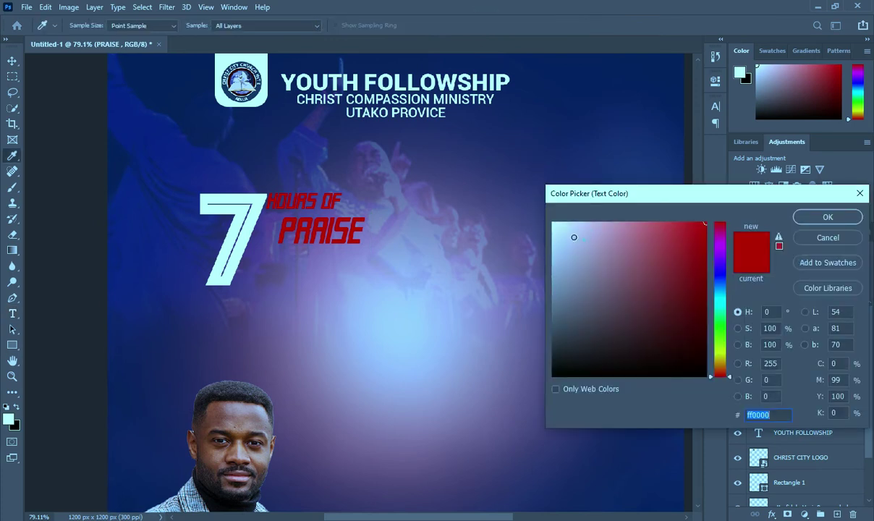
left_click(554, 223)
left_click(817, 219)
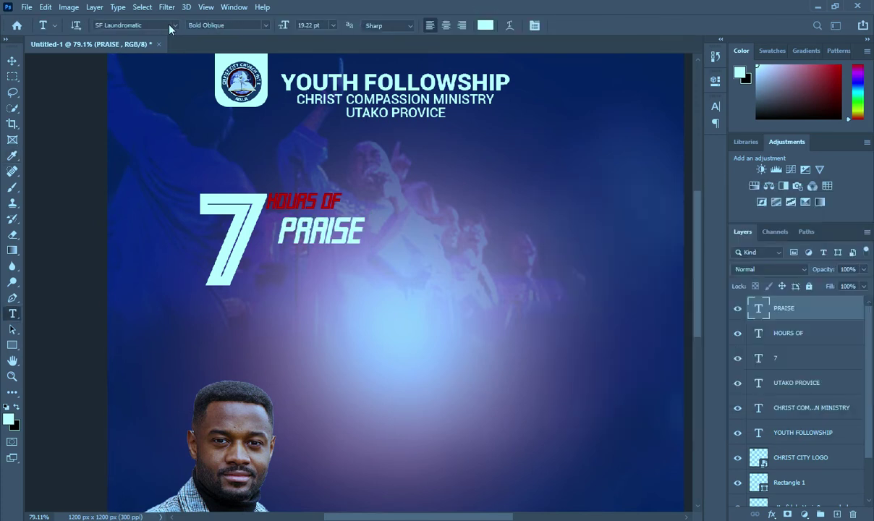
left_click(178, 26)
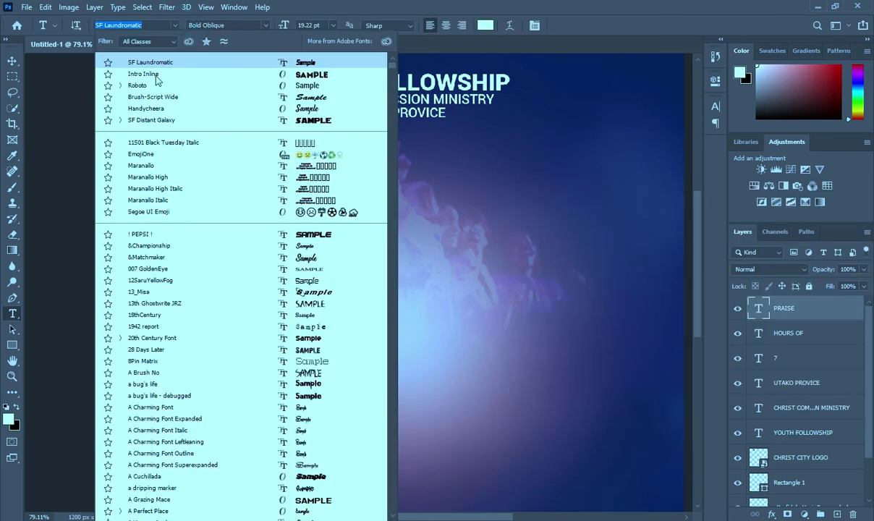
left_click(194, 85)
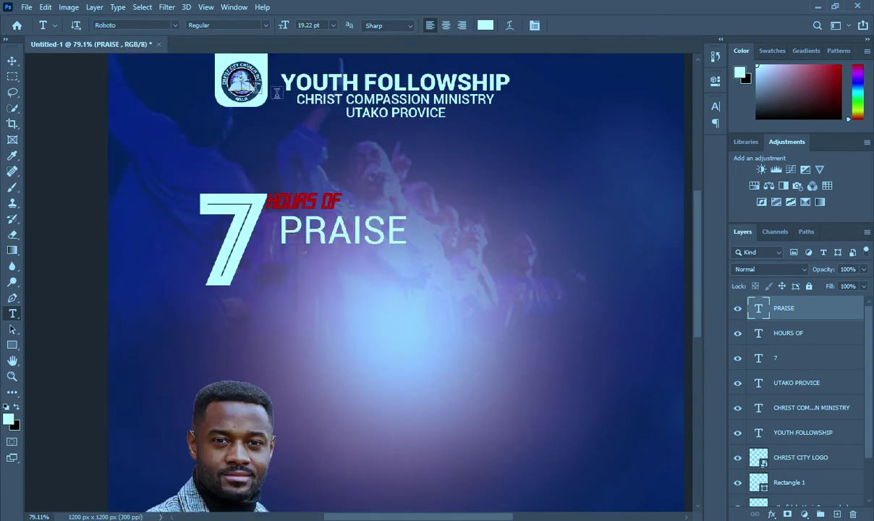
left_click(175, 26)
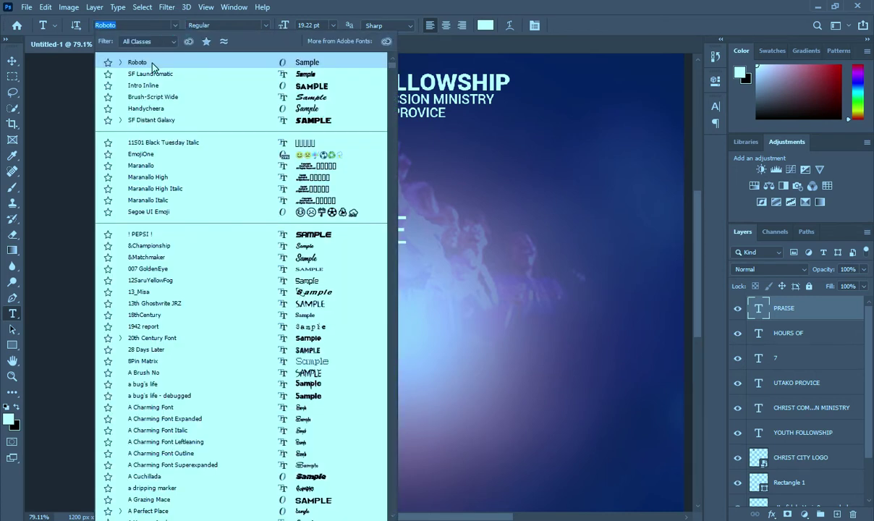
left_click(148, 86)
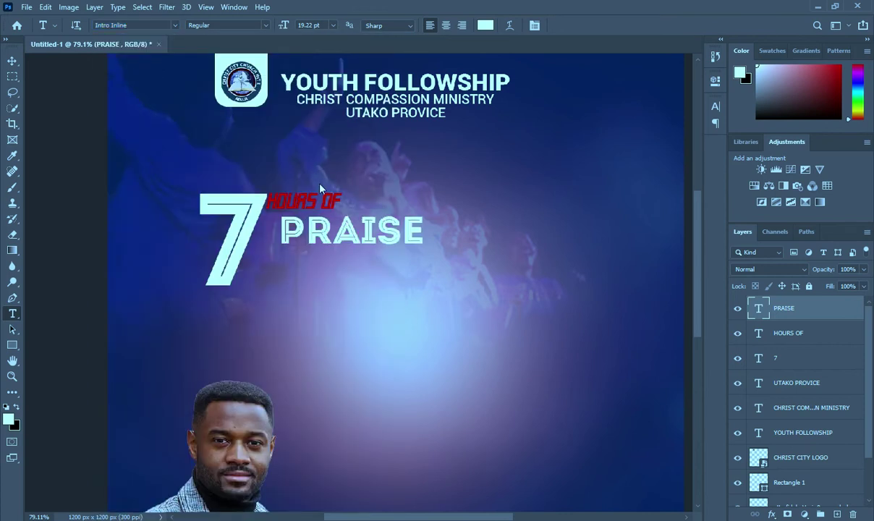
- Move PRAISE against the right side of the 7, directly under HOURS OF, and scale it up
left_click(12, 61)
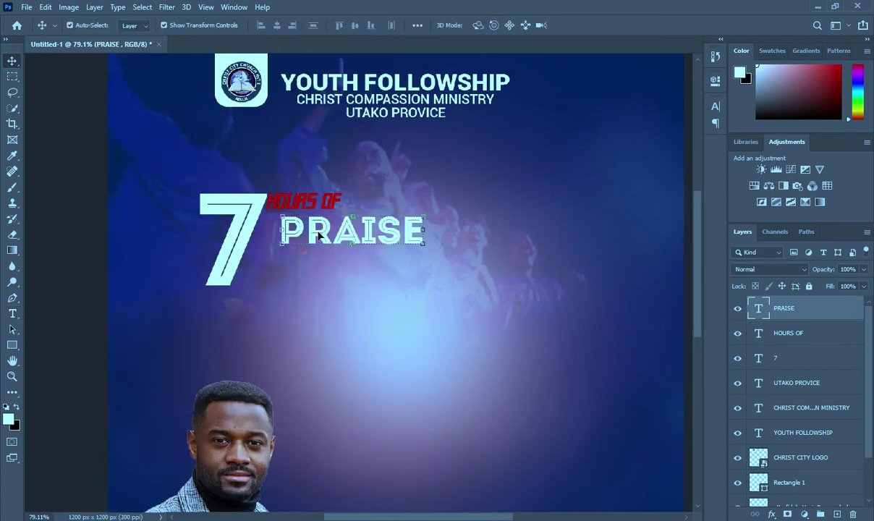
mouse_move(315, 236)
left_mouse_down()
mouse_move(279, 232)
mouse_move(301, 231)
left_mouse_up()
left_click_drag(404, 241, 505, 267)
mouse_move(265, 237)
left_mouse_down()
mouse_move(250, 237)
mouse_move(260, 237)
left_mouse_up()
left_click(601, 25)
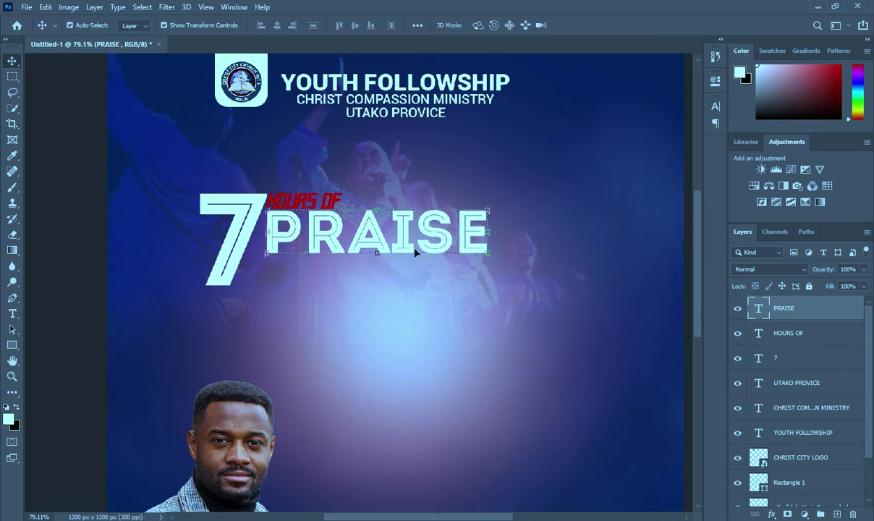
scroll(406, 235, "down", 1)
left_click(640, 302)
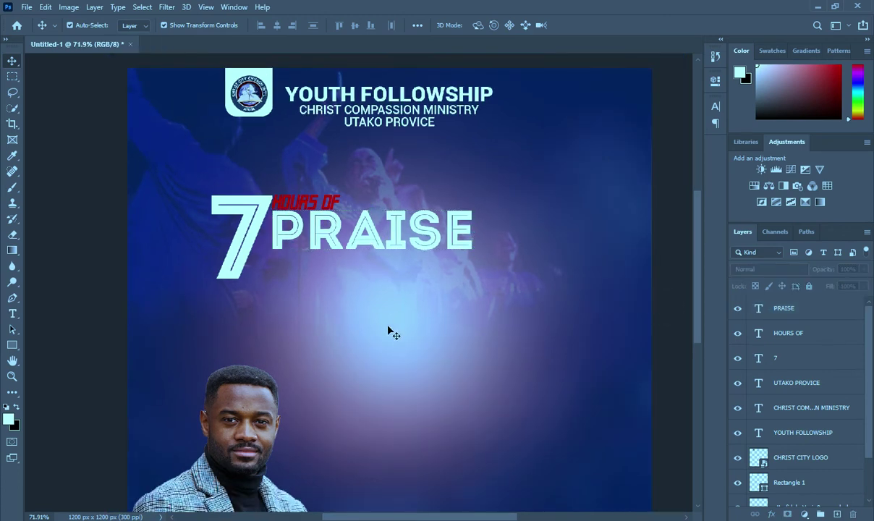
- Copy the & from the TEXT file in Notepad and paste it as a new text layer below PRAISE
key("t")
key("alt+Tab")
key("End")
key("shift+Left")
key("ctrl+c")
left_click(717, 92)
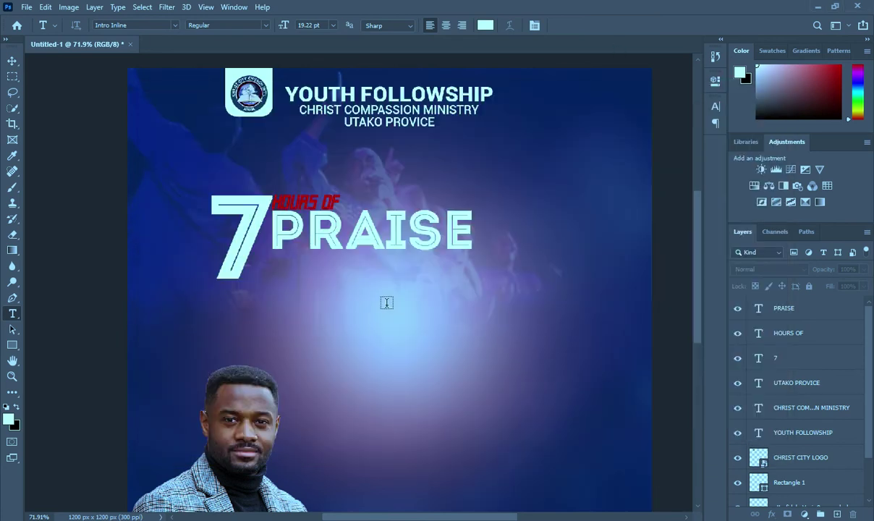
left_click(351, 287)
key("ctrl+v")
left_click(578, 28)
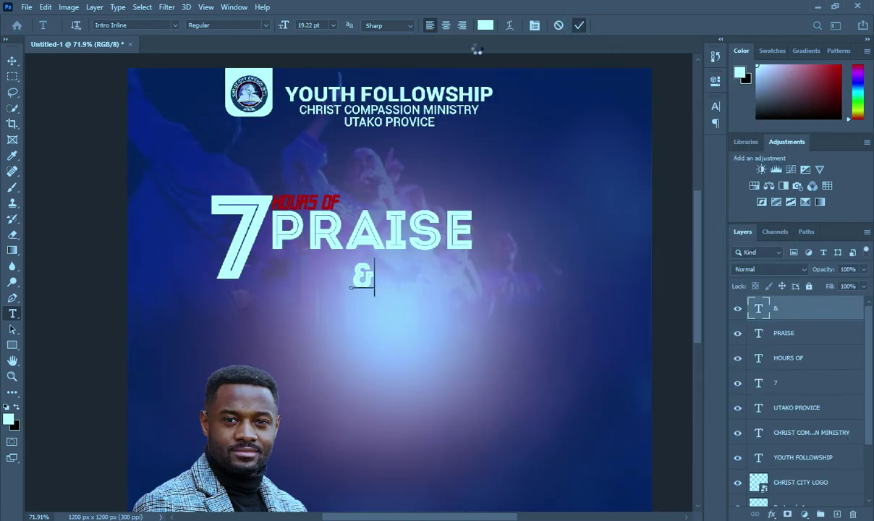
- Set the font of the & text to Roboto Bold
left_click(159, 27)
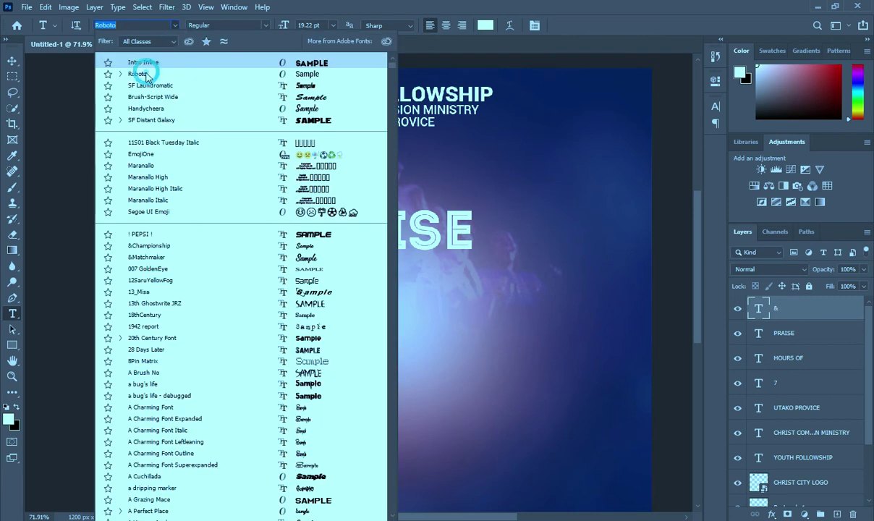
left_click(148, 68)
left_click(250, 25)
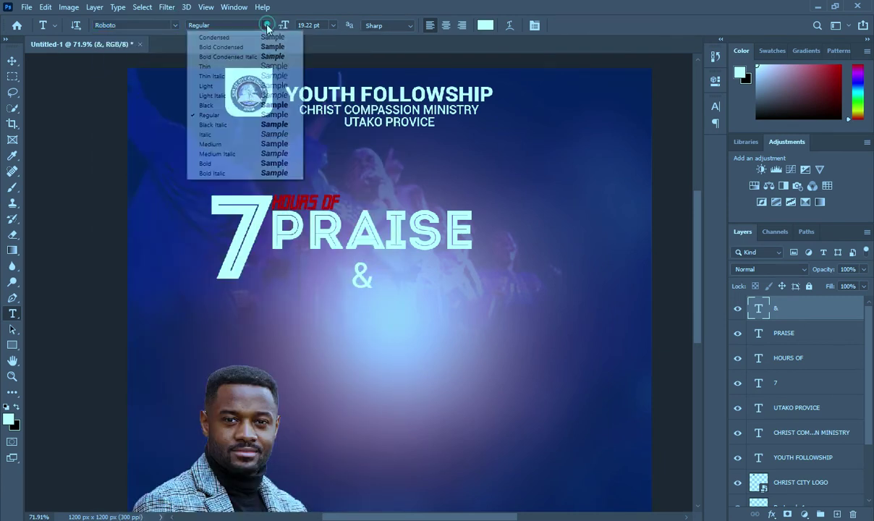
left_click(217, 155)
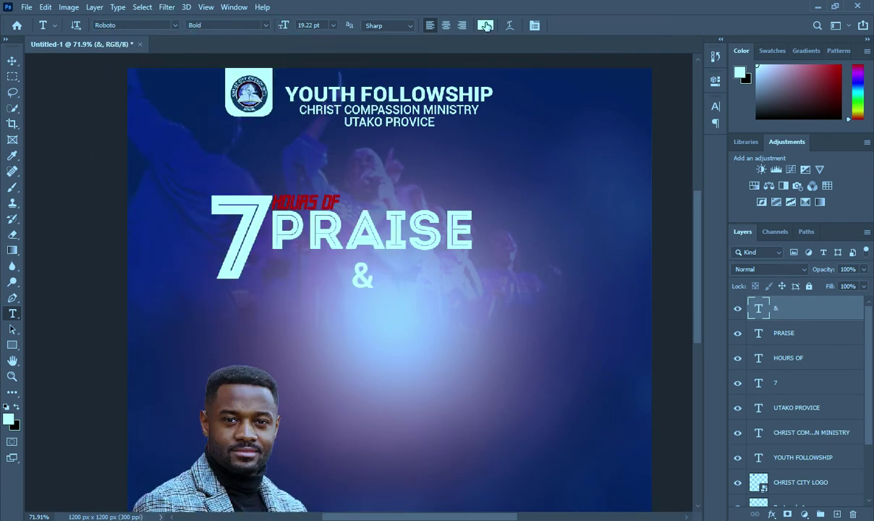
- Change the & text colour to red, ff0000, matching HOURS OF
left_click(486, 26)
left_click(704, 249)
left_click(823, 217)
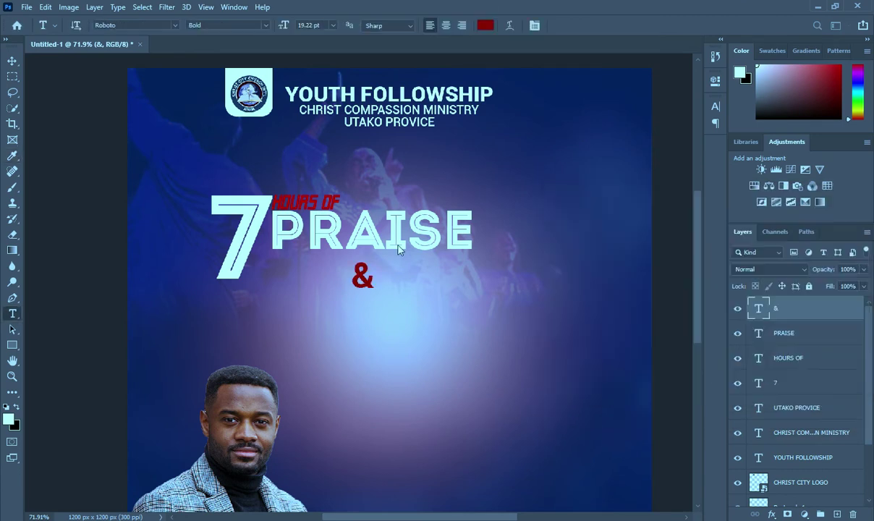
left_click(483, 26)
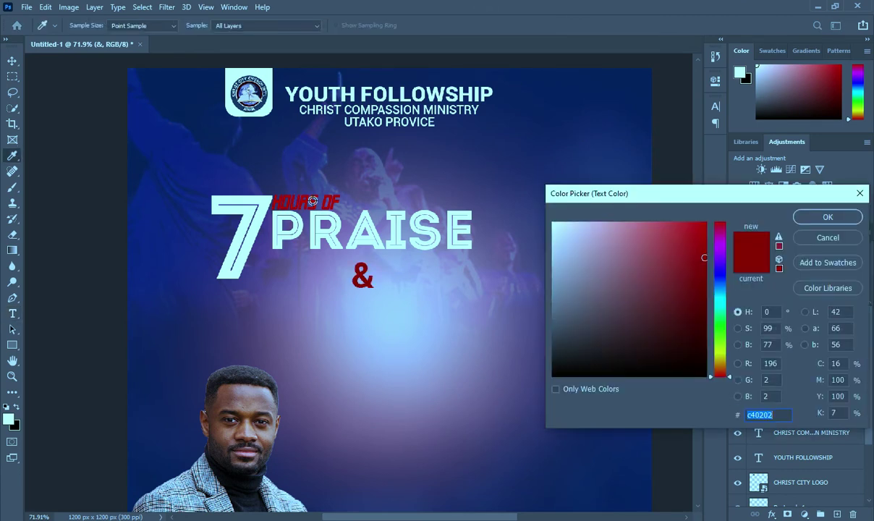
left_click(828, 218)
- Move the & just past the end of PRAISE, level with the base of its letters
key("v")
left_click_drag(362, 282, 501, 226)
left_click(603, 25)
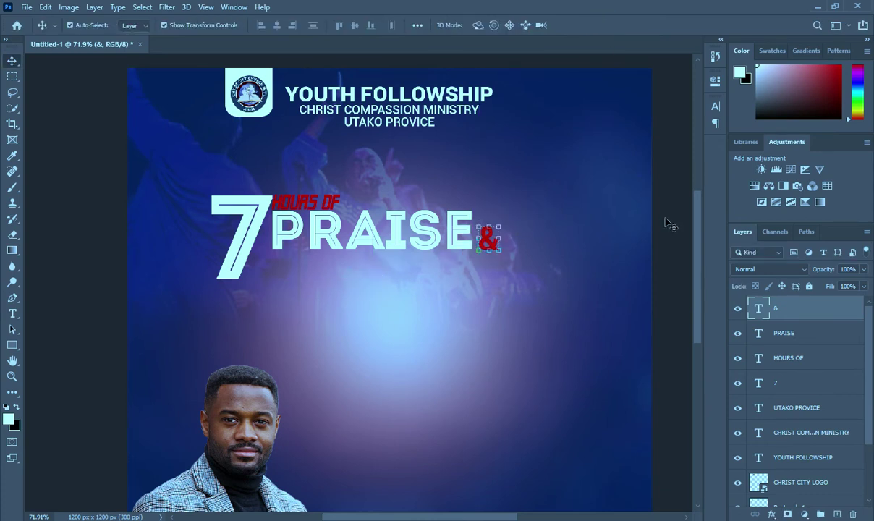
left_click(644, 206)
scroll(360, 241, "down", 1)
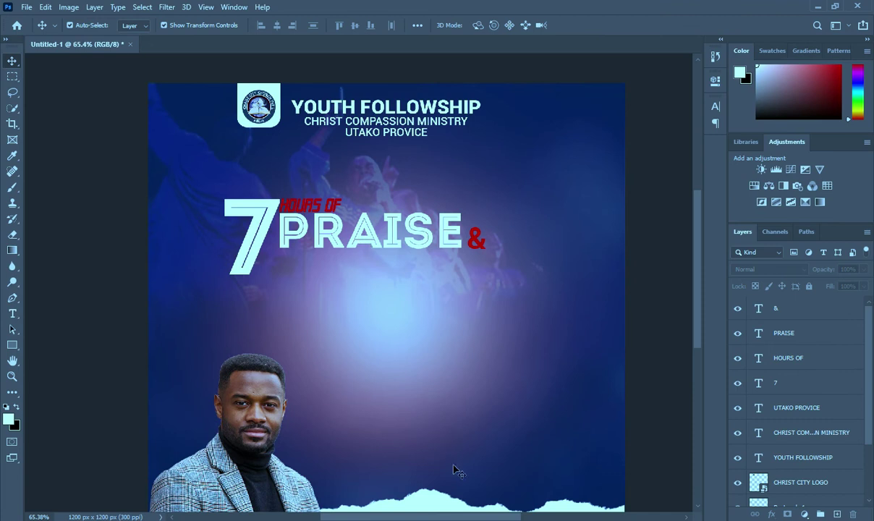
- Copy WORSHIP from the TEXT file in Notepad and paste it as a new text layer below PRAISE
key("alt+Tab")
double_click(178, 209)
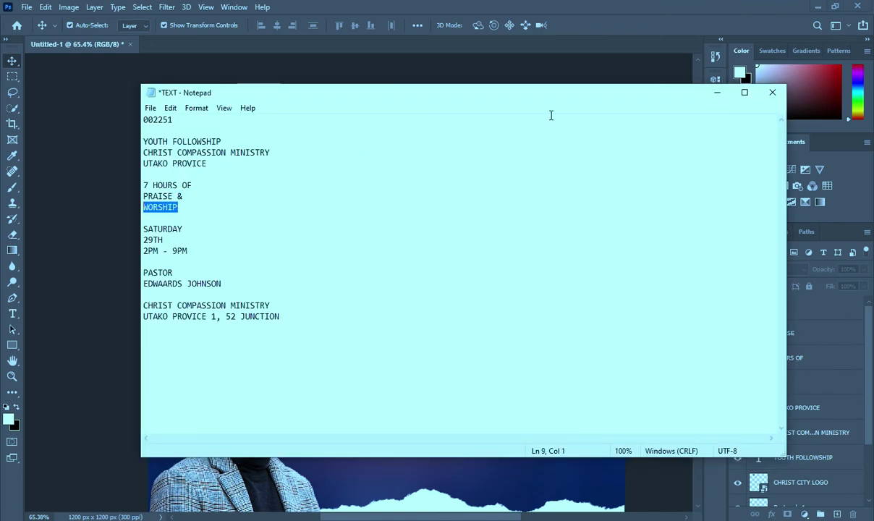
left_click(718, 92)
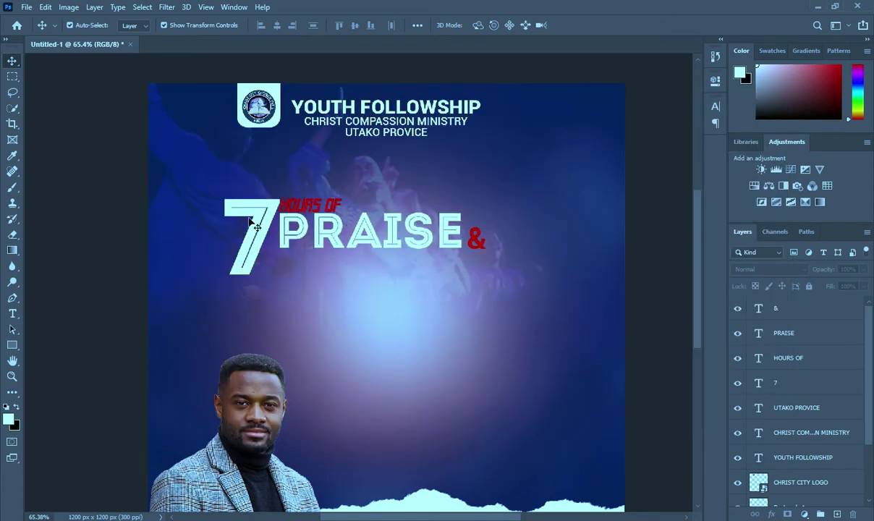
key("t")
left_click(322, 291)
key("ctrl+v")
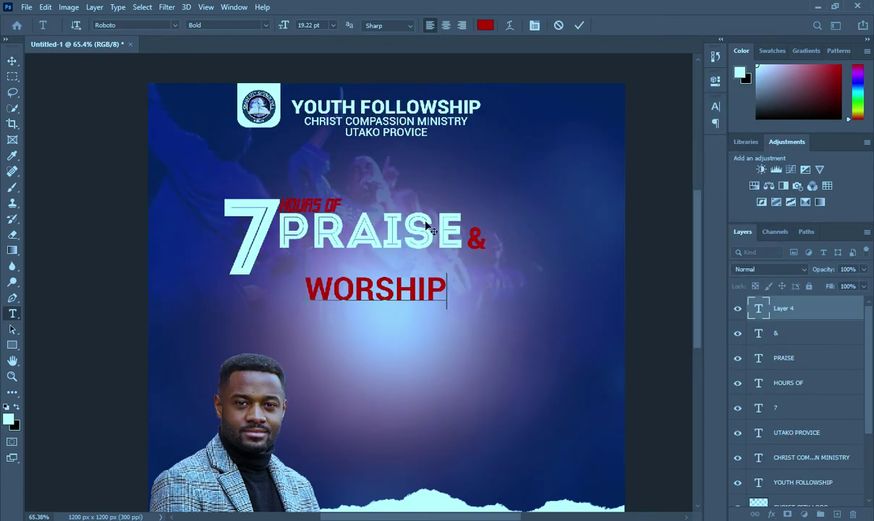
left_click(579, 26)
- Change the WORSHIP text colour to white
left_click(485, 25)
left_click(554, 223)
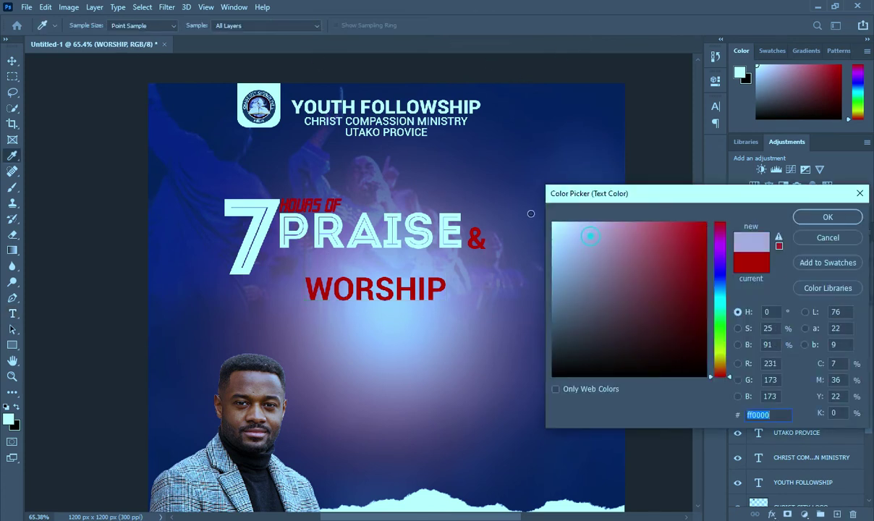
left_click(811, 217)
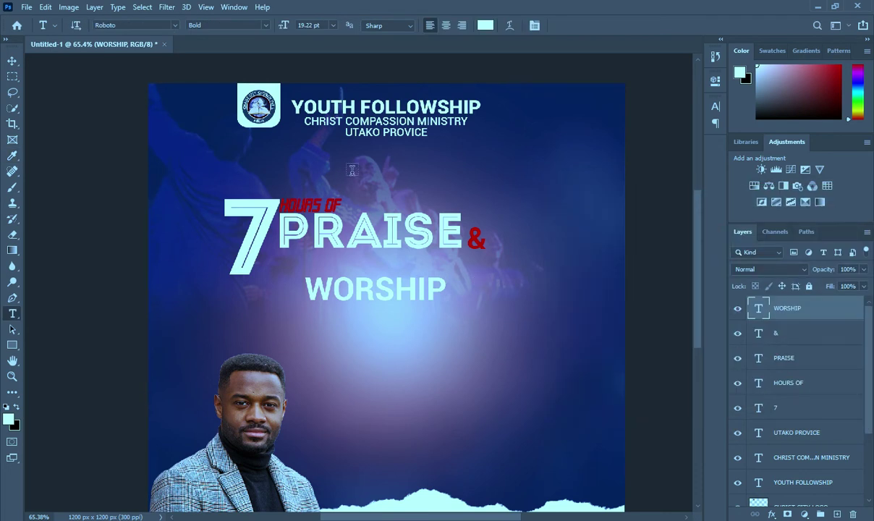
- Set the WORSHIP tracking to -80 and its Roboto font style to Black
scroll(352, 166, "up", 2)
scroll(424, 312, "up", 2)
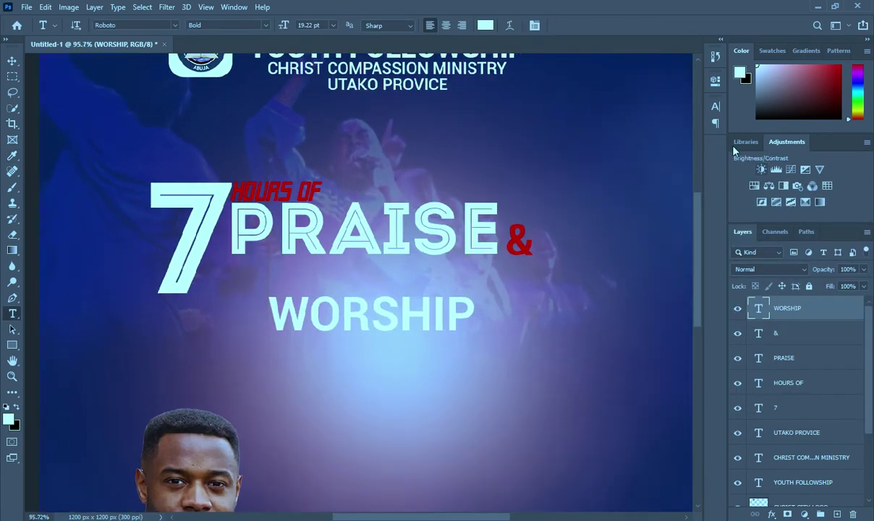
left_click(715, 106)
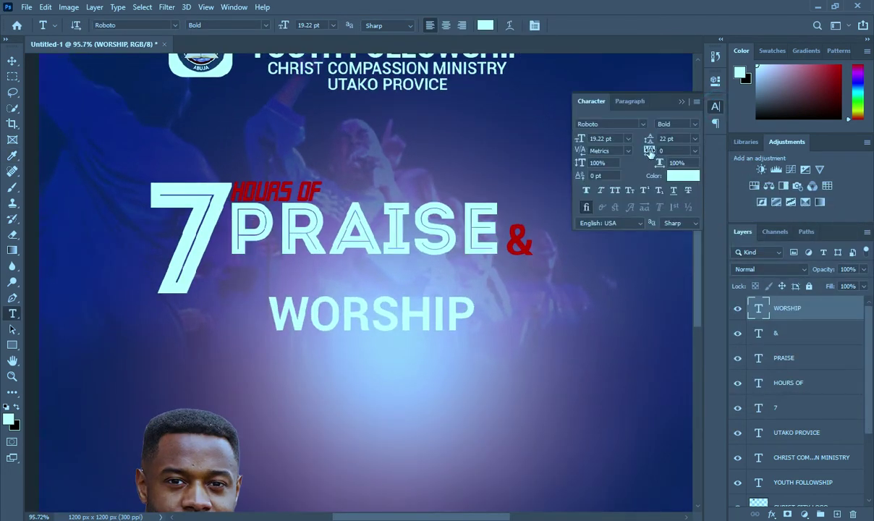
left_click_drag(649, 149, 648, 150)
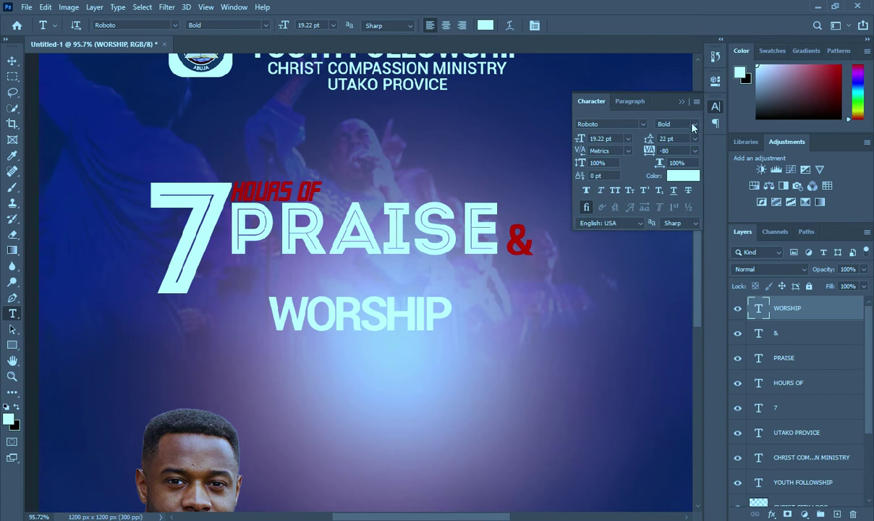
left_click(693, 127)
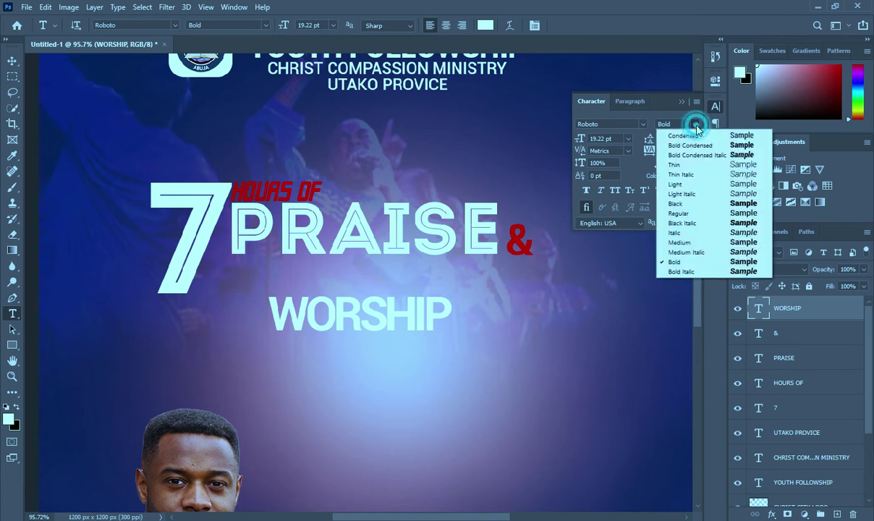
left_click(694, 205)
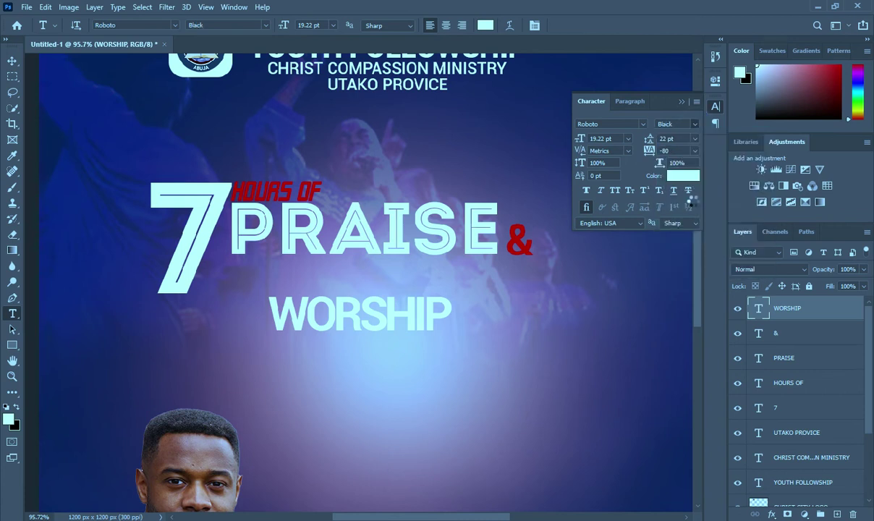
left_click(680, 103)
- Move WORSHIP directly under PRAISE and scale it up to about 163.83% so it spans from the P to the &
left_click(12, 60)
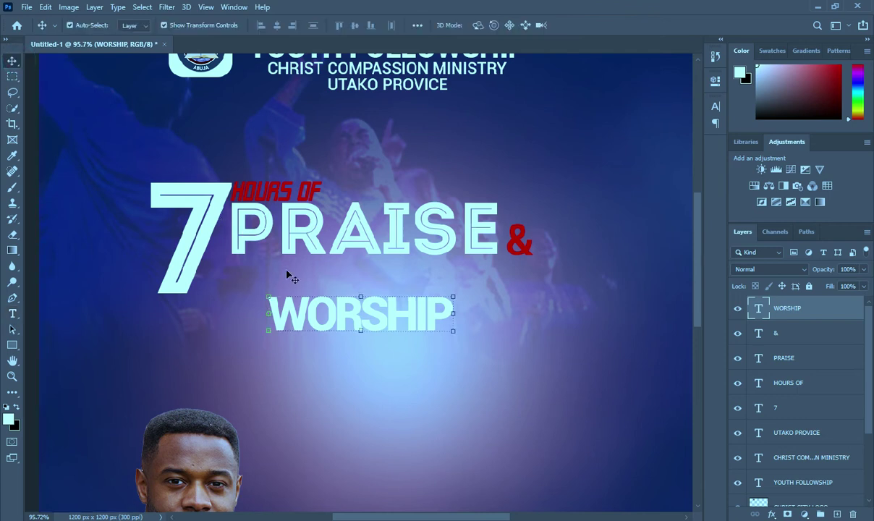
left_click_drag(305, 313, 271, 284)
left_click_drag(263, 277, 266, 273)
left_click_drag(414, 290, 534, 329)
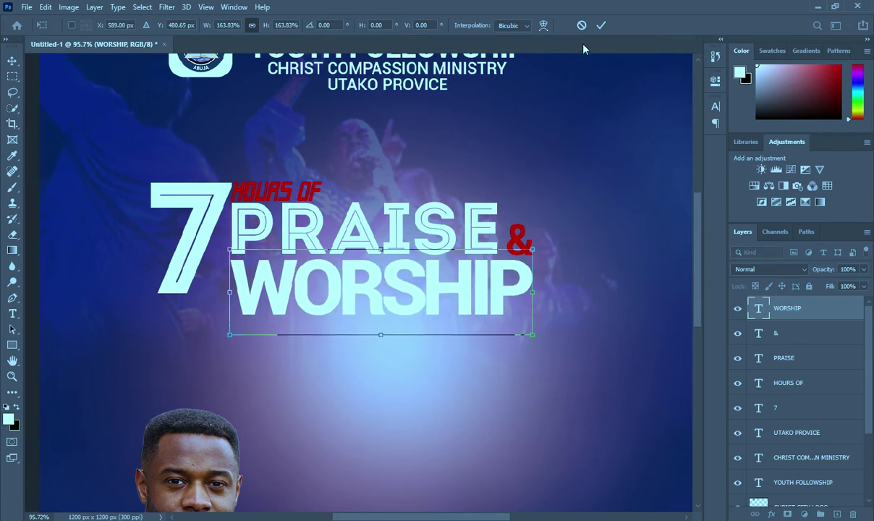
left_click(602, 26)
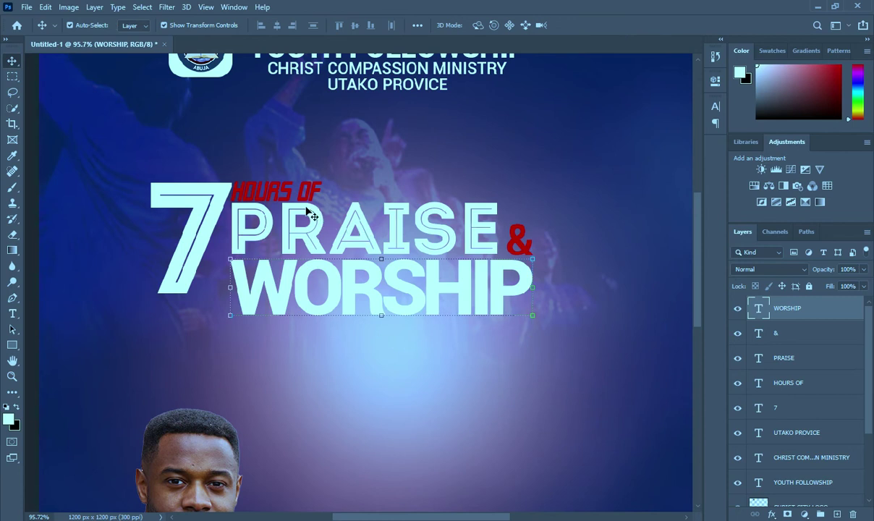
- Scale the 7 up to about 122.75% so it matches the height of the HOURS OF, PRAISE and WORSHIP stack
scroll(313, 215, "down", 3)
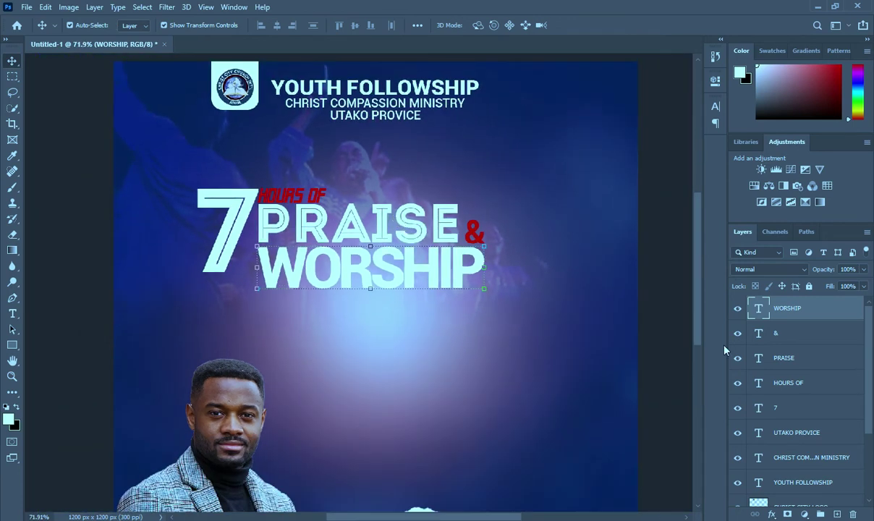
left_click(223, 262)
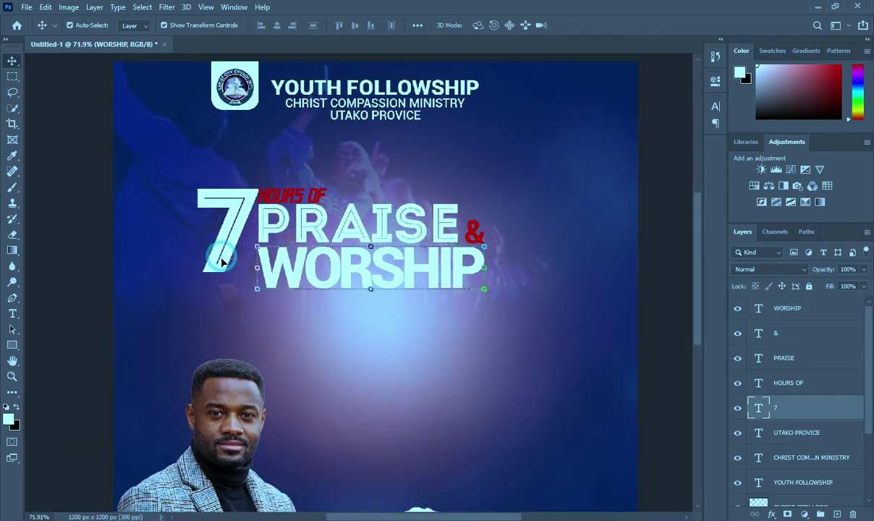
key("ctrl+t")
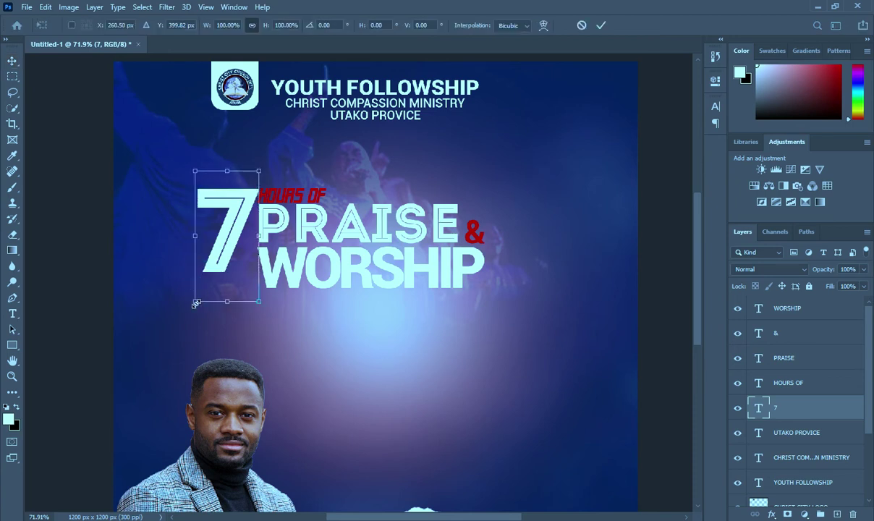
left_click_drag(194, 303, 179, 328)
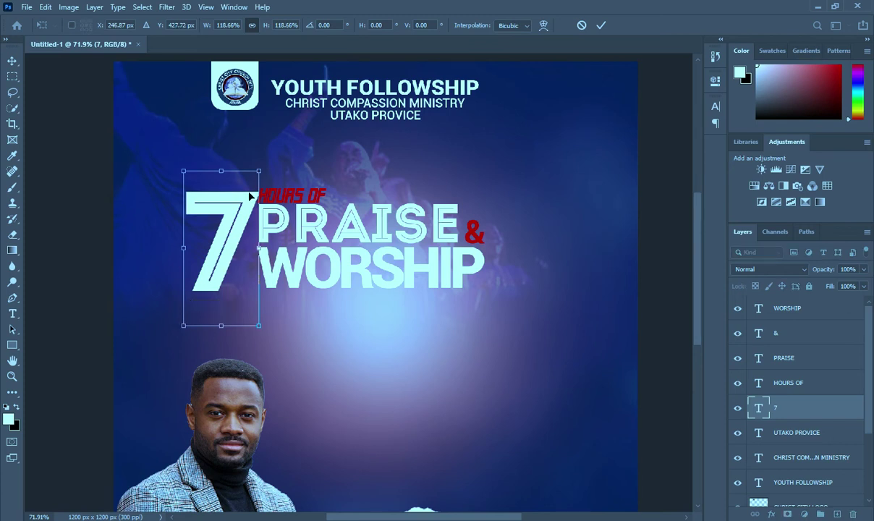
left_click_drag(182, 170, 178, 168)
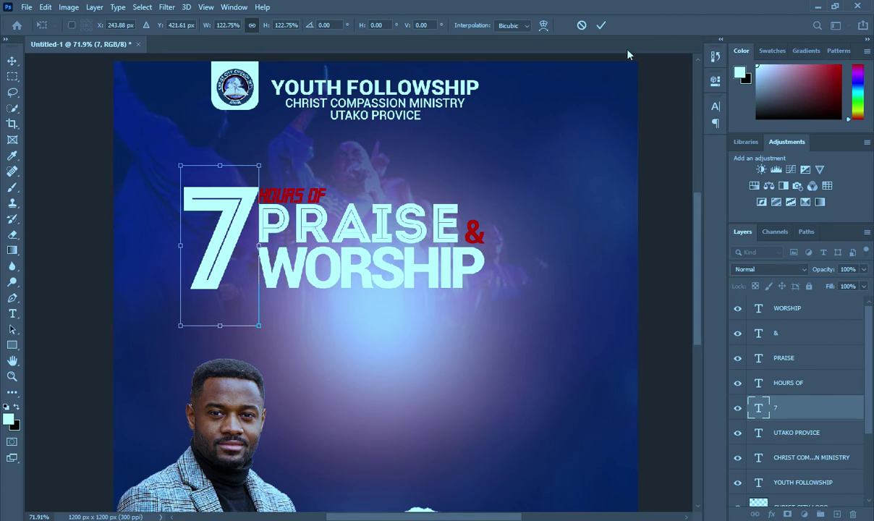
left_click(600, 25)
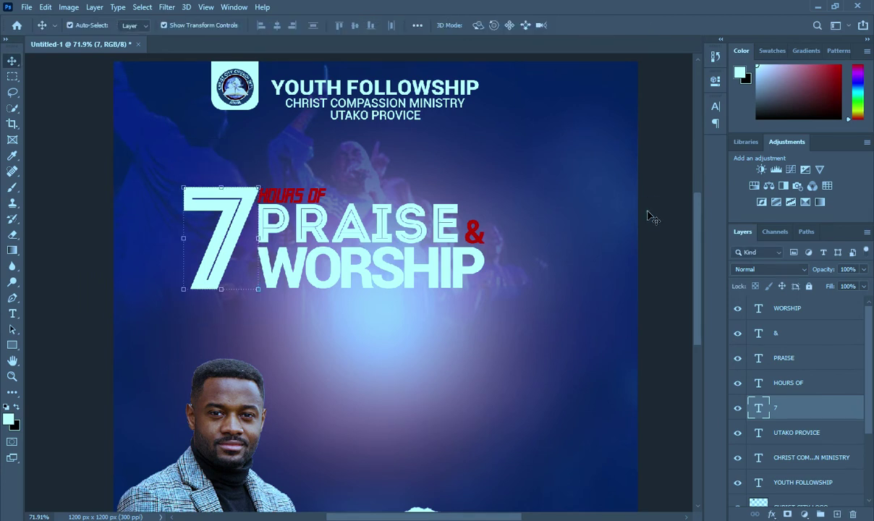
- Group the WORSHIP, &, PRAISE, HOURS OF and 7 layers and name the group TEXT
scroll(421, 212, "down", 3)
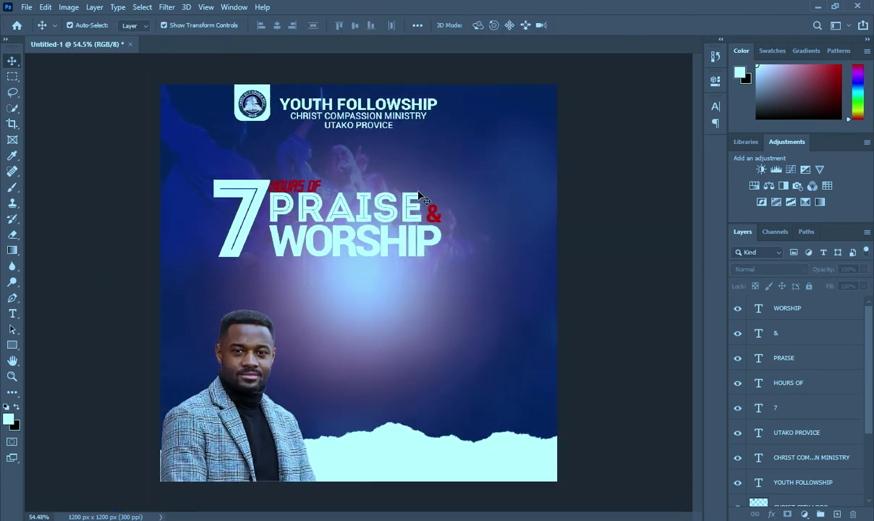
left_click(756, 307)
left_click(793, 411, "shift")
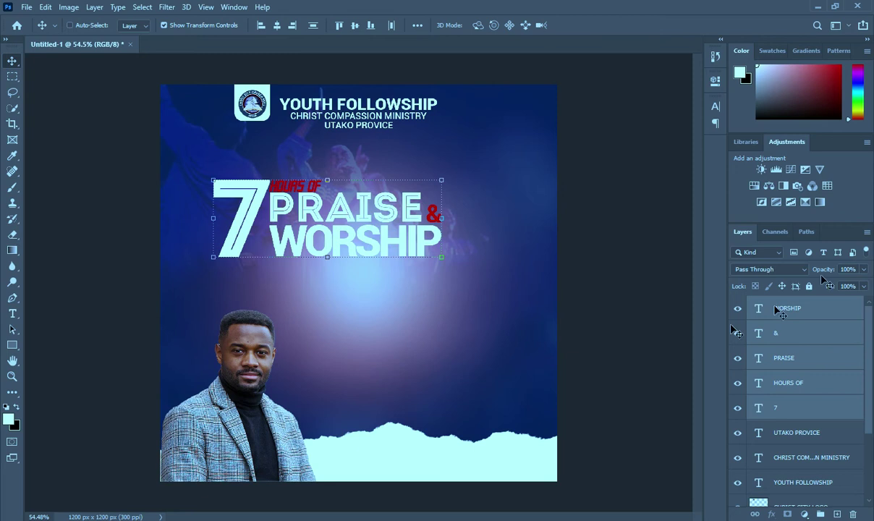
key("ctrl+g")
double_click(782, 303)
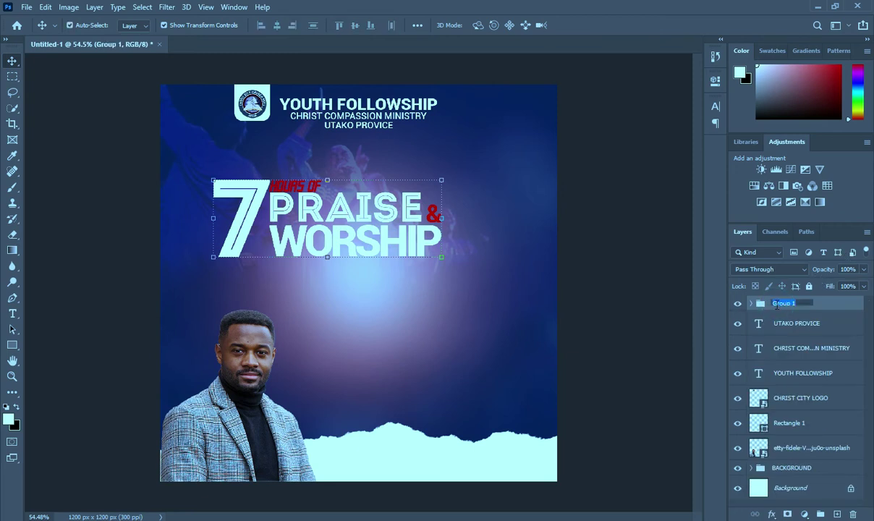
type("TEXT")
key("Return")
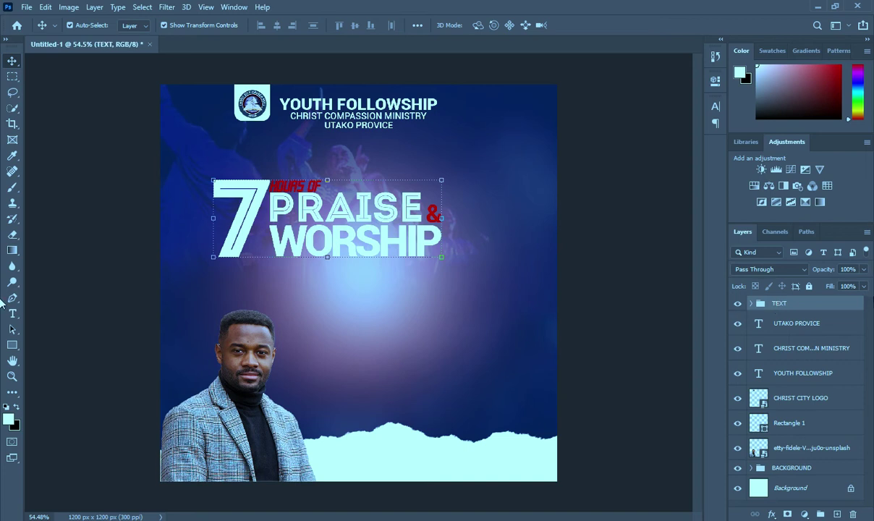
- Group the three ministry text layers with CHRIST CITY LOGO and Rectangle 1, and name the group HEADING
left_click(804, 332)
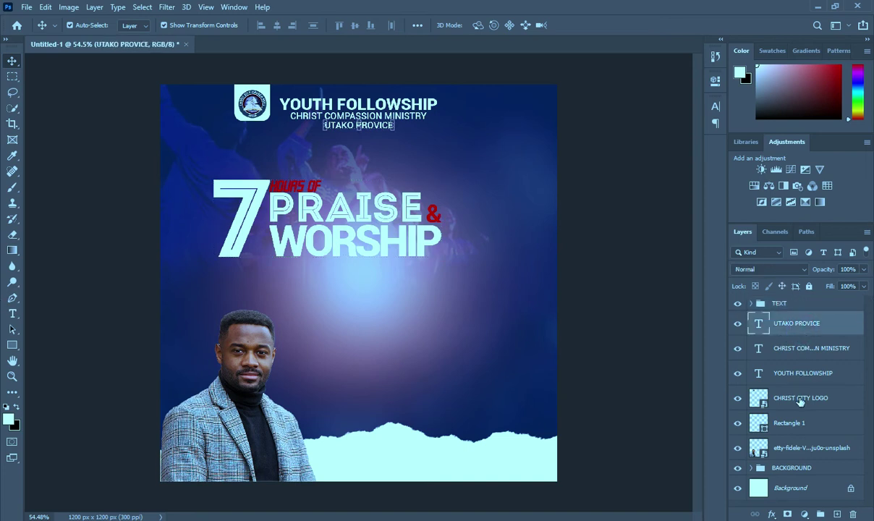
left_click(801, 399, "shift")
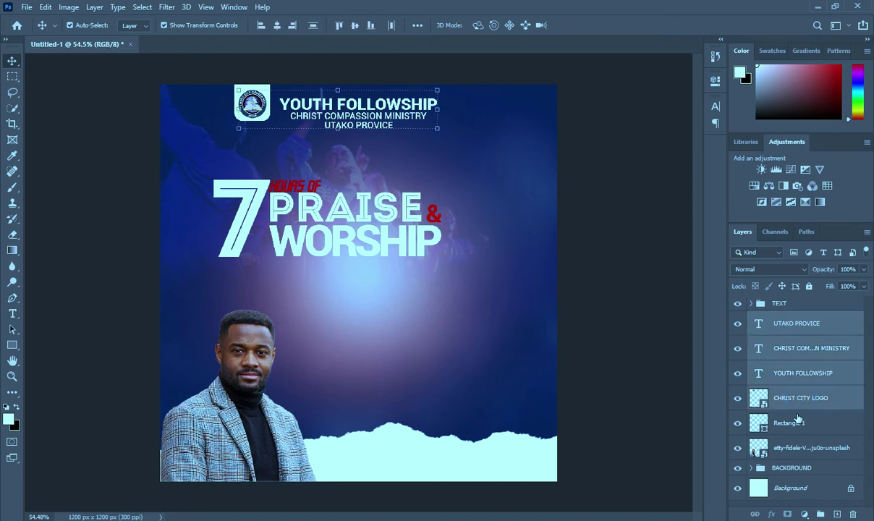
left_click(793, 423, "ctrl")
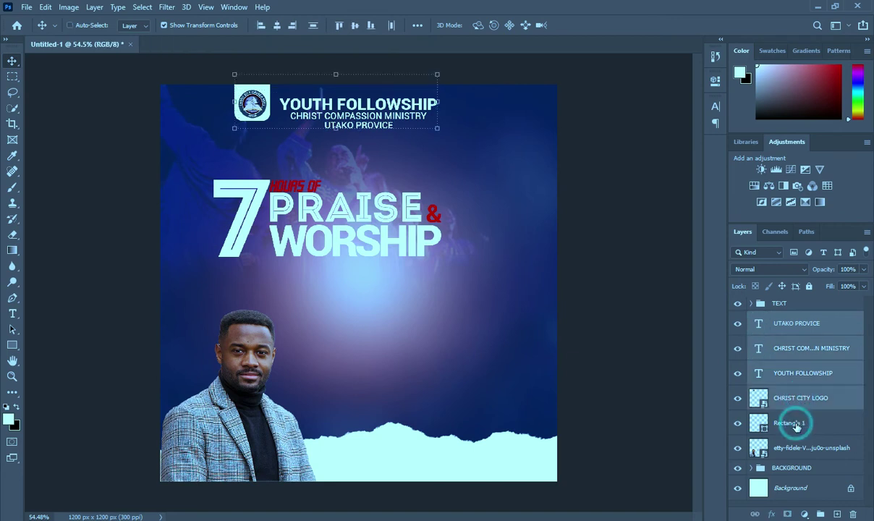
key("ctrl+g")
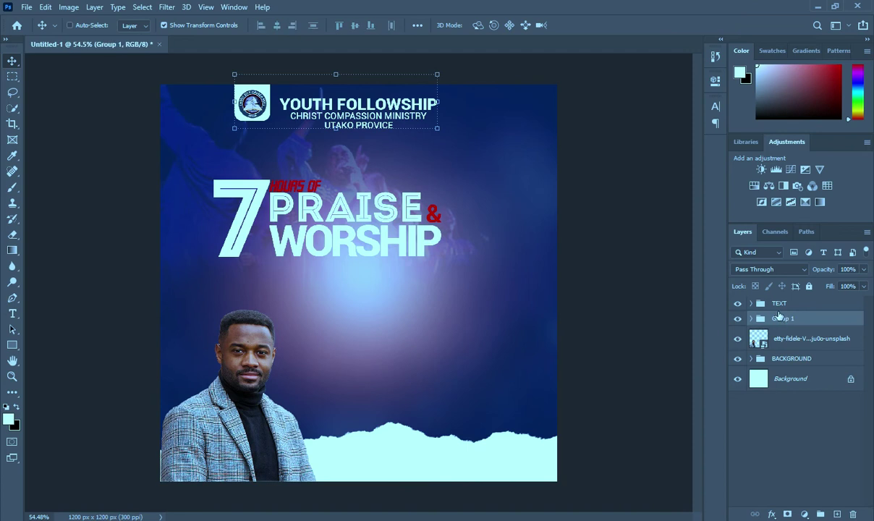
double_click(781, 319)
type("HEADING")
key("Return")
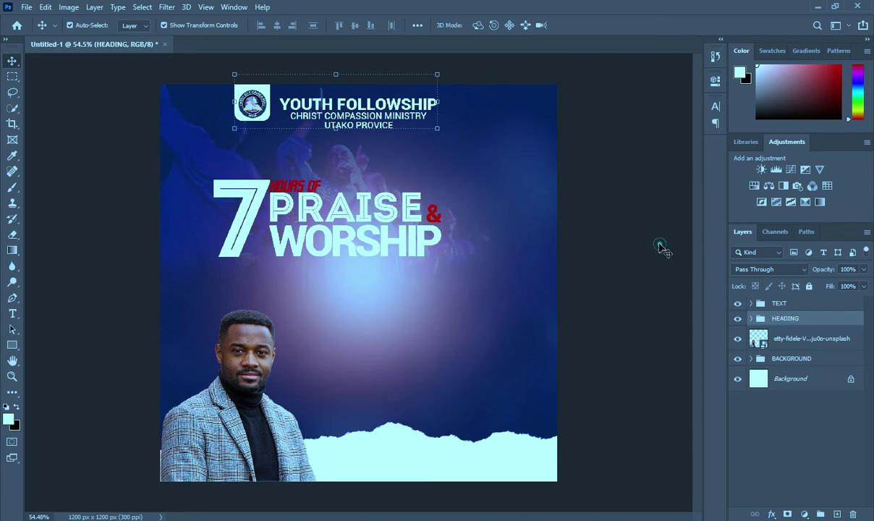
- Move the TEXT group down to the horizontal centre of the flyer, at about X 600.50 px and Y 526.30 px
left_click(779, 303)
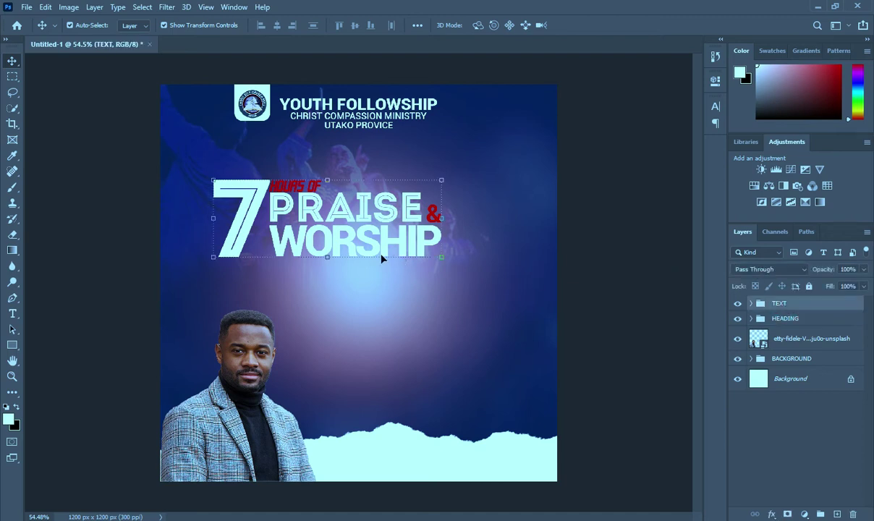
left_click(443, 258)
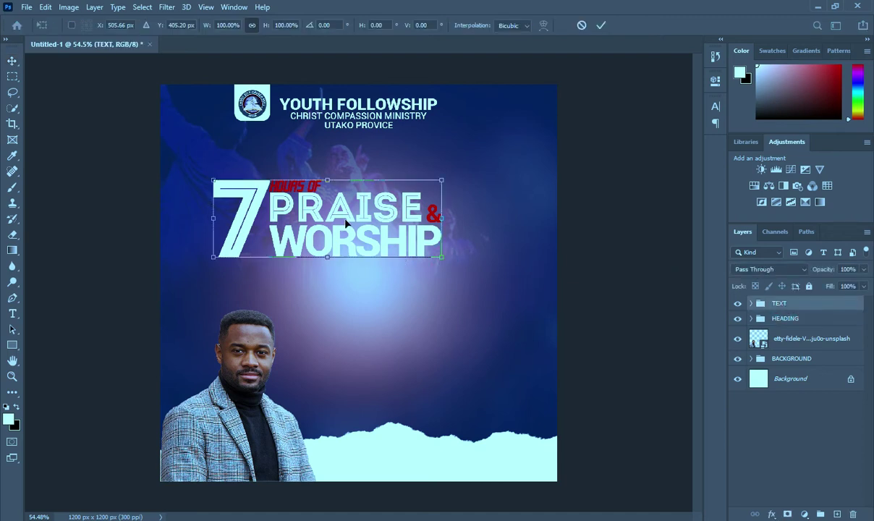
left_click_drag(347, 220, 382, 261)
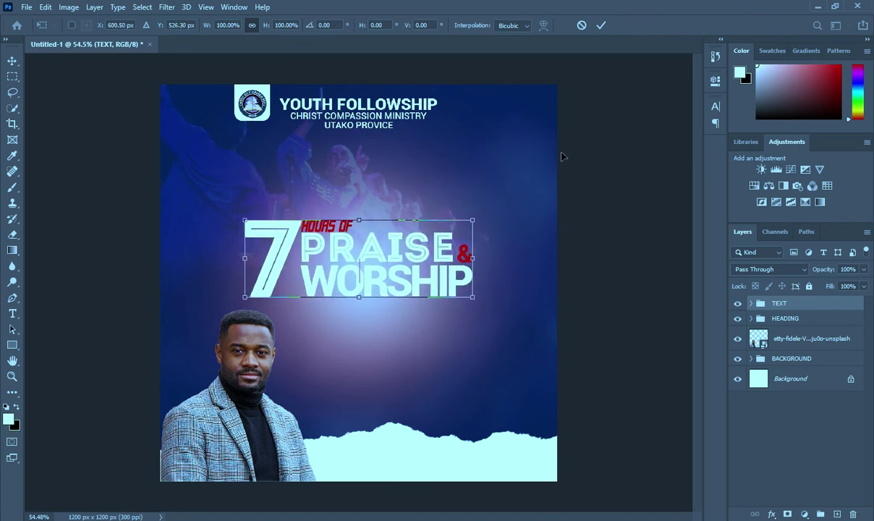
left_click(601, 25)
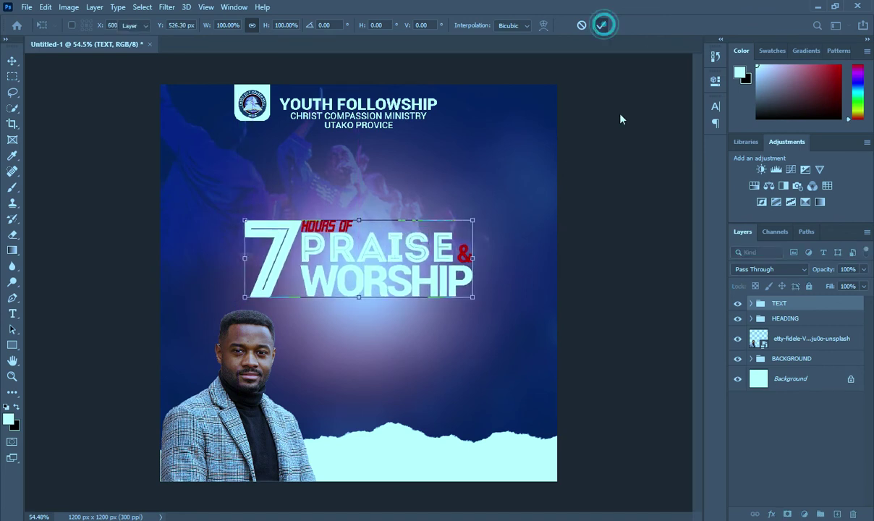
- Duplicate the UTAKO PROVICE text layer and place the copy between the heading and the event title
left_click(358, 126)
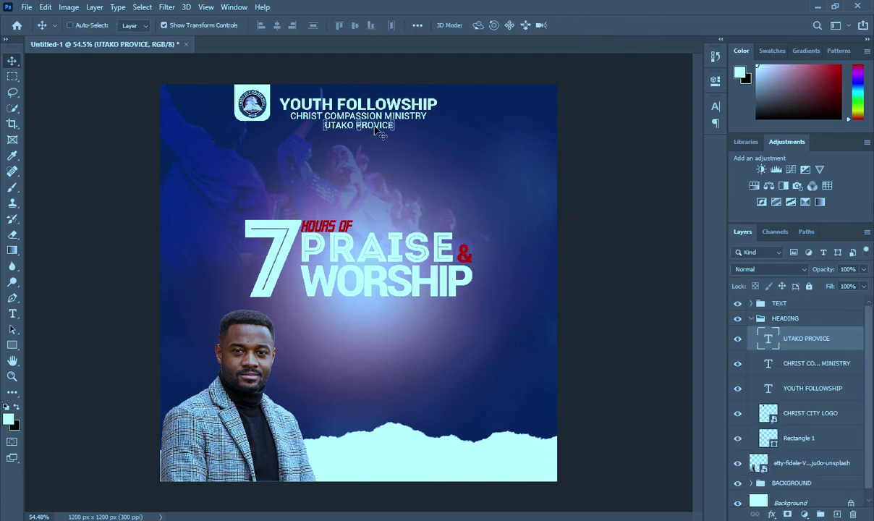
key("ctrl+j")
left_click_drag(375, 132, 365, 181)
- Replace the duplicated text's wording with PRESENT:
key("t")
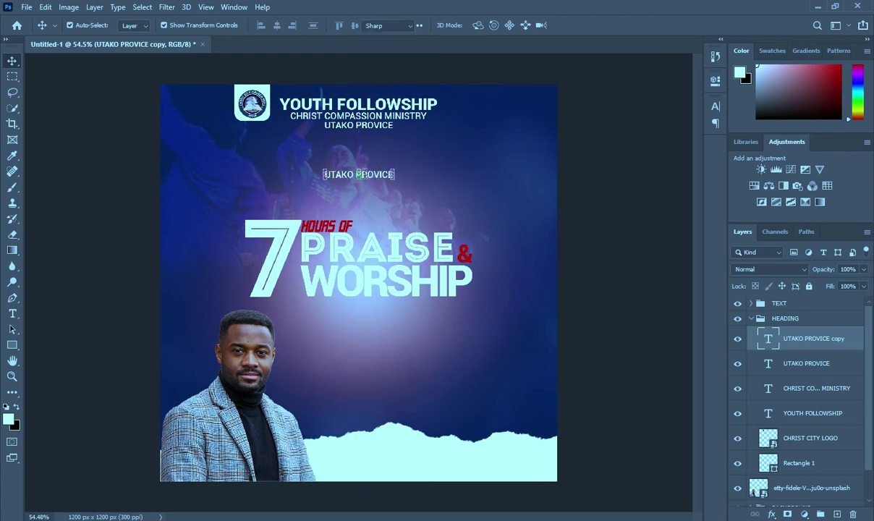
left_click(393, 178)
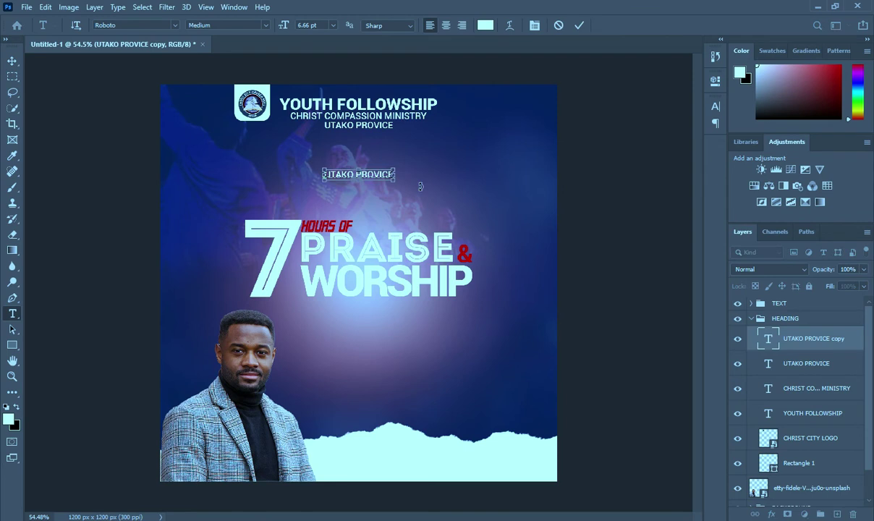
key("ctrl+a")
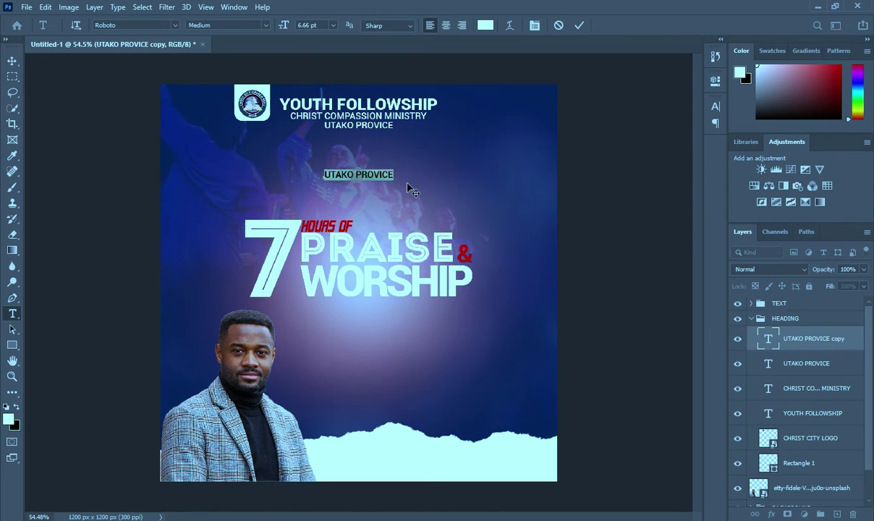
type("PRESTNT")
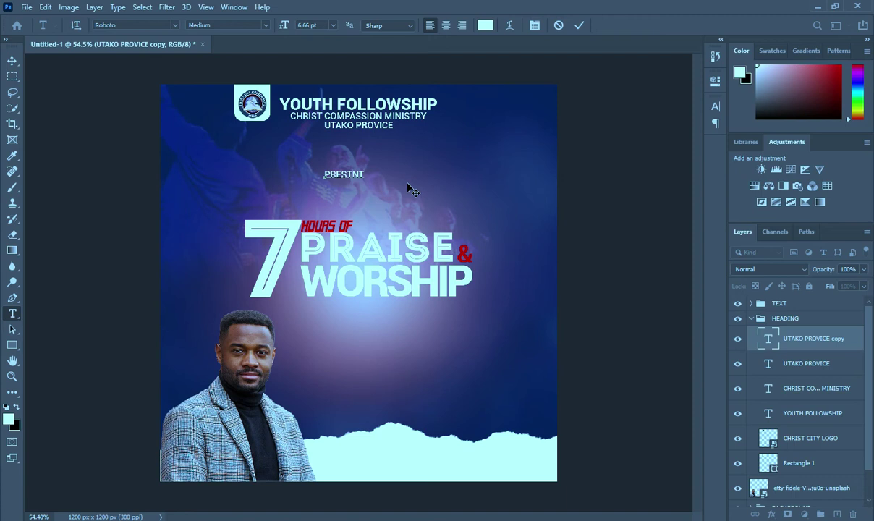
key("ctrl+a")
key("BackSpace")
type("PRESENT")
left_click(580, 25)
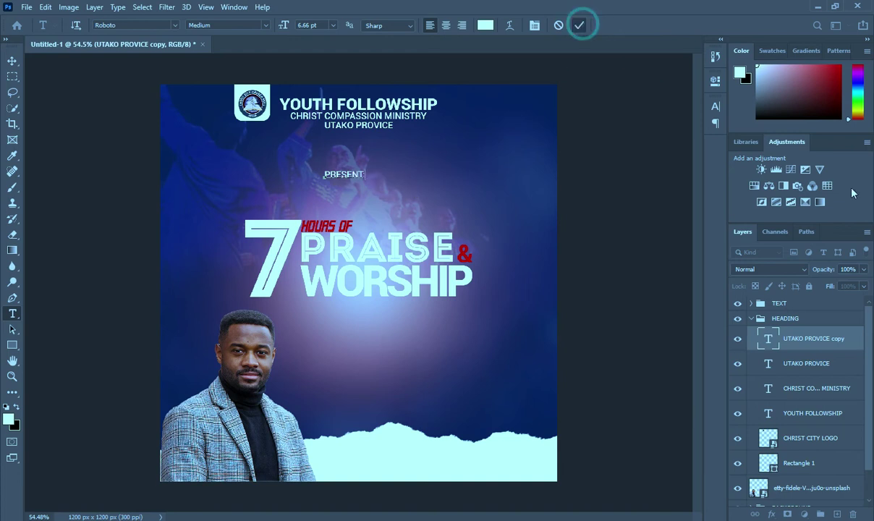
- Centre the PRESENT: text horizontally on the canvas
left_click(11, 61)
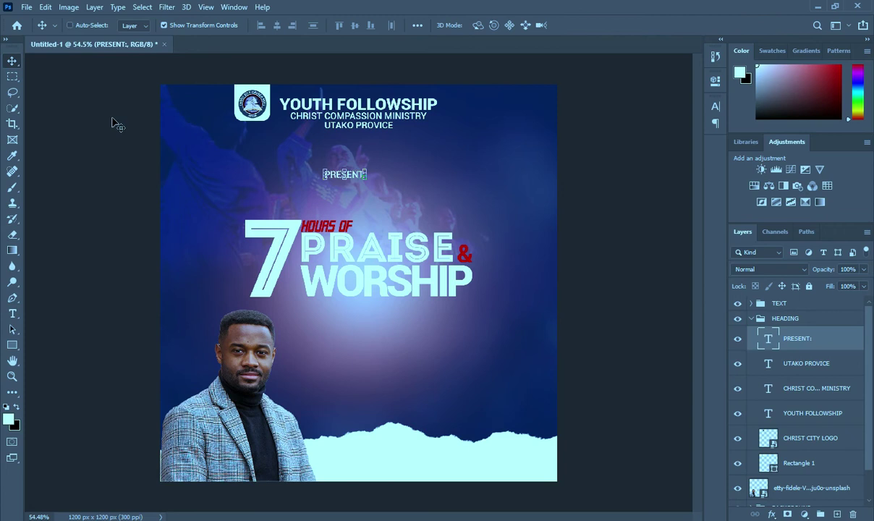
key("ctrl+a")
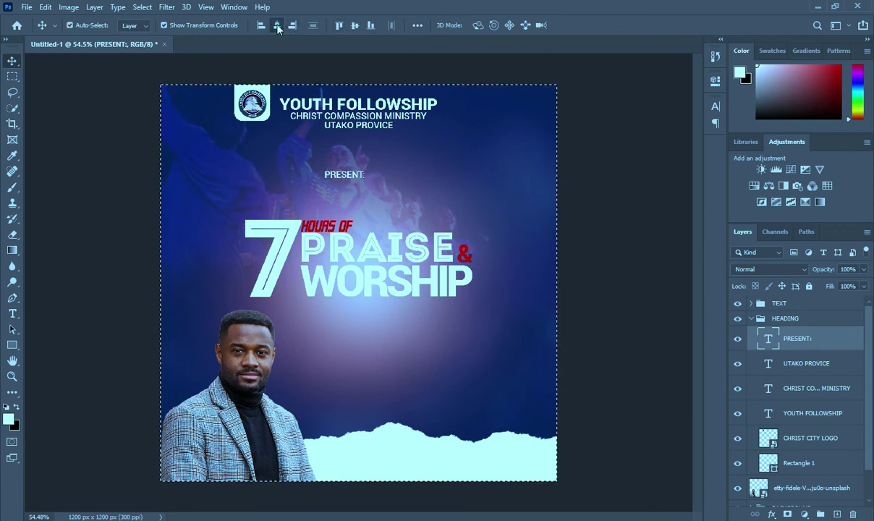
left_click(277, 26)
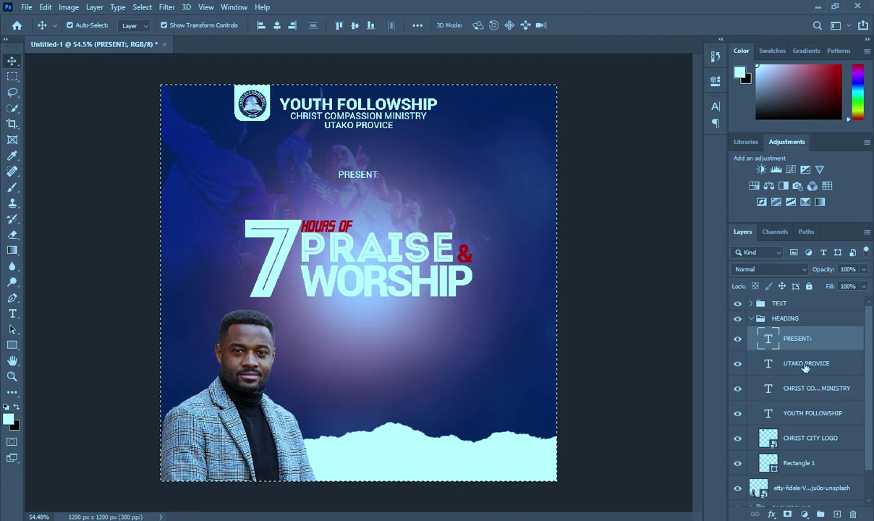
- Collapse the HEADING group and clear the whole-canvas selection
left_click(759, 319)
left_click(751, 318)
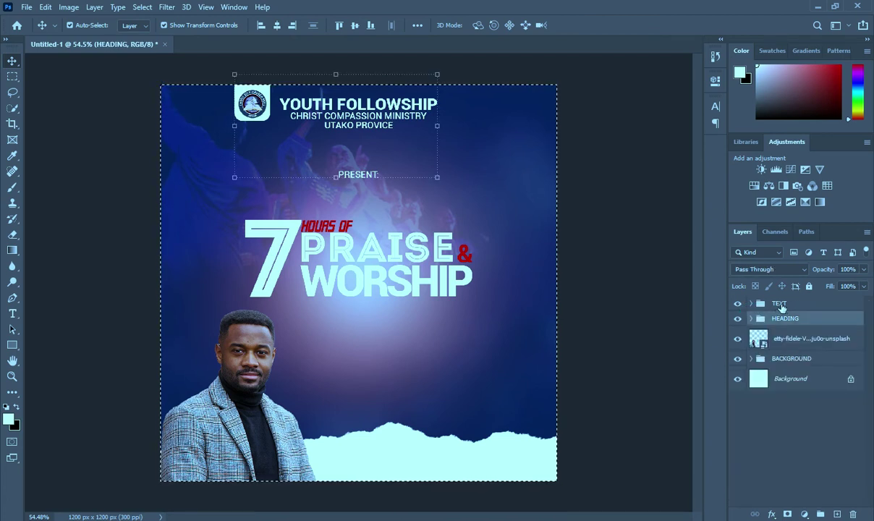
left_click(370, 242)
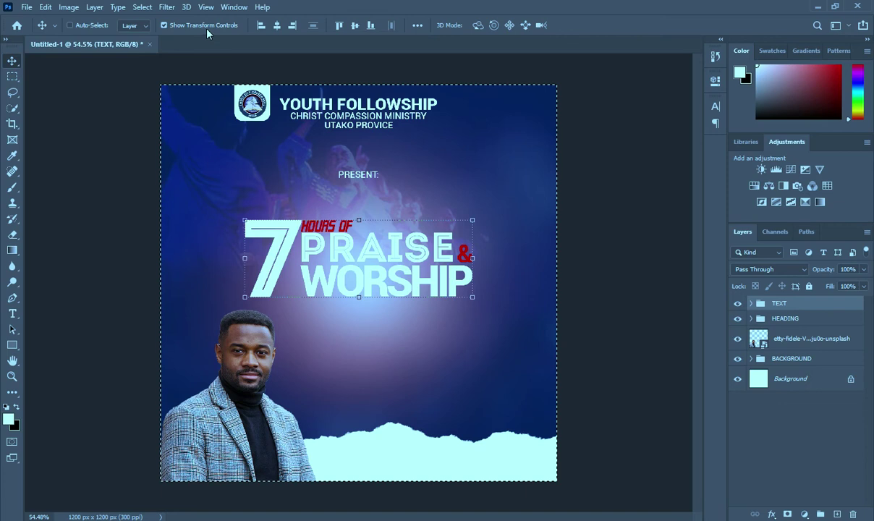
key("ctrl+d")
left_click(610, 181)
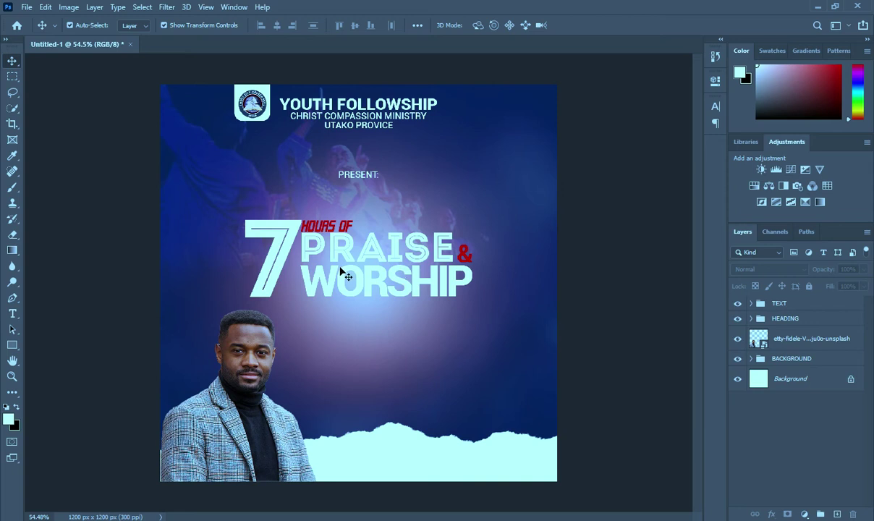
- Switch to the TEXT file in Notepad and copy the word SATURDAY
scroll(359, 382, "up", 3)
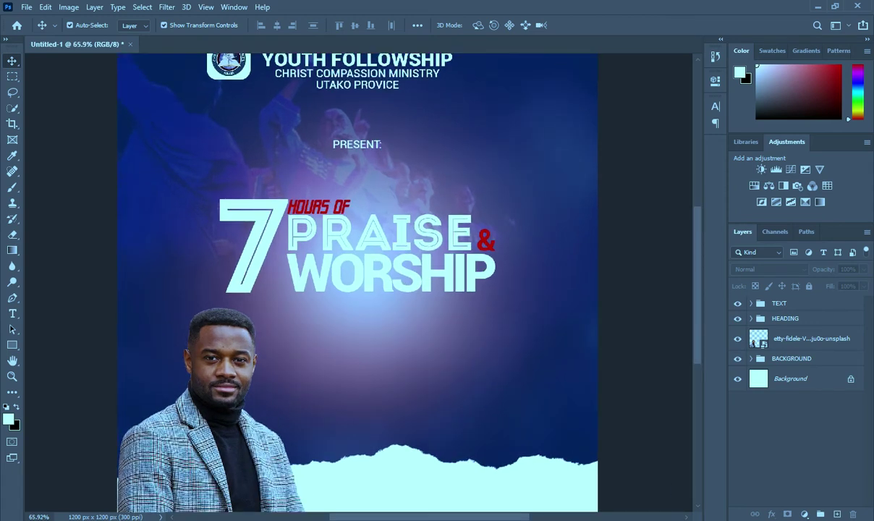
key("alt+Tab")
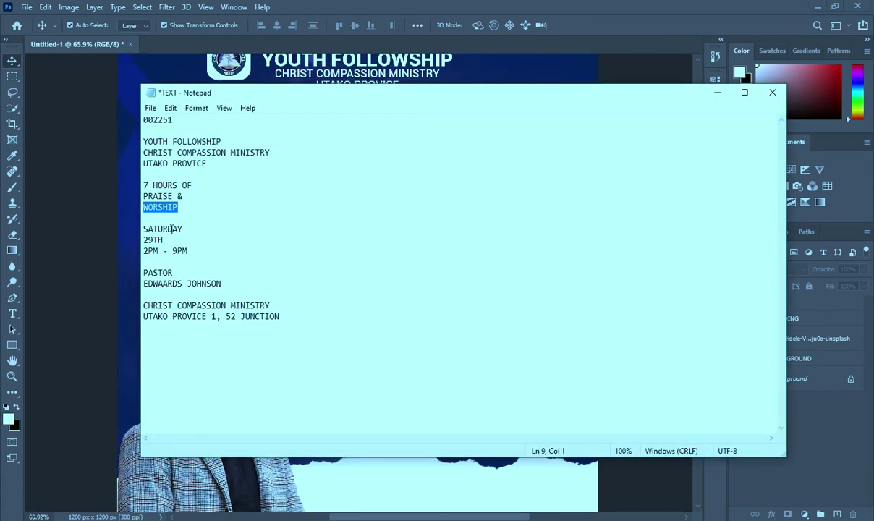
key("ctrl+c")
left_click_drag(186, 228, 136, 230)
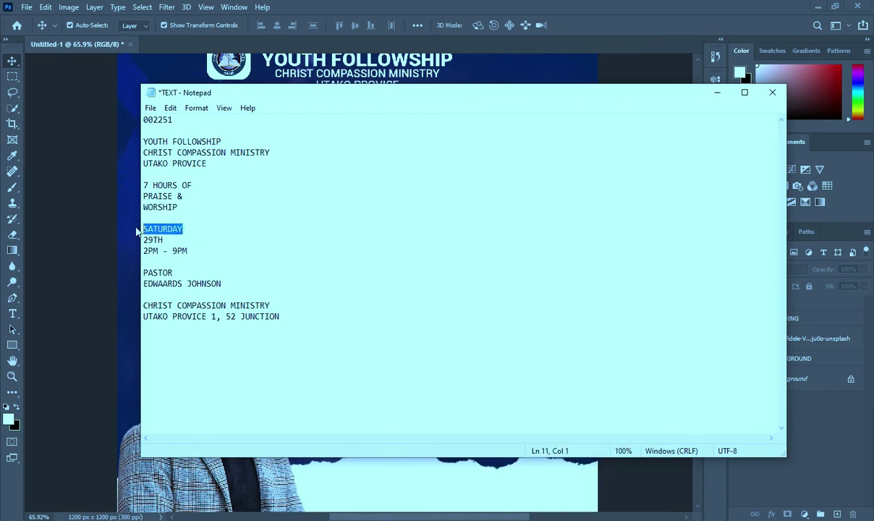
left_click(717, 92)
- Add SATURDAY as new text below the event title, beside the pastor photo, and set its font style to Bold
key("t")
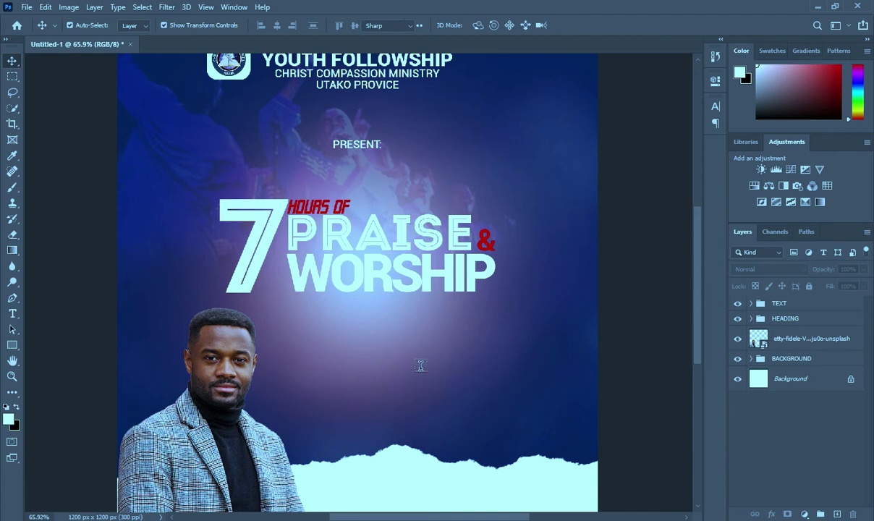
left_click(424, 365)
key("ctrl+v")
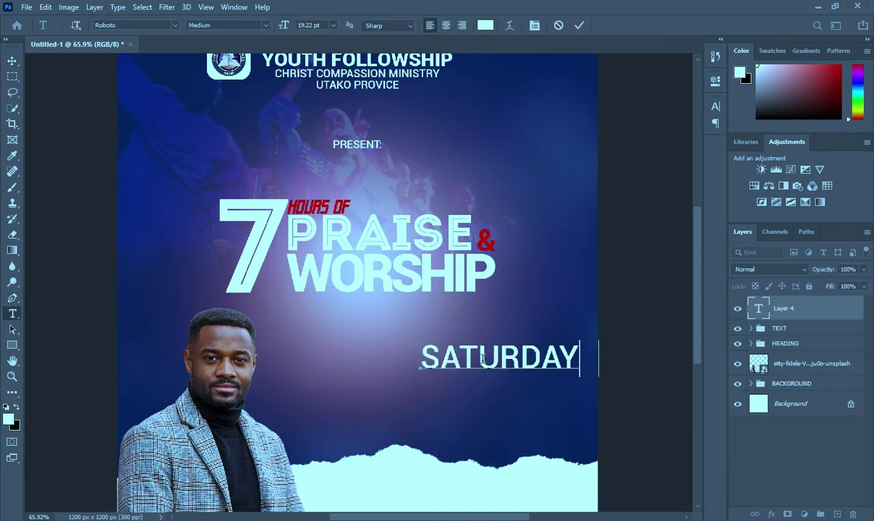
left_click(579, 26)
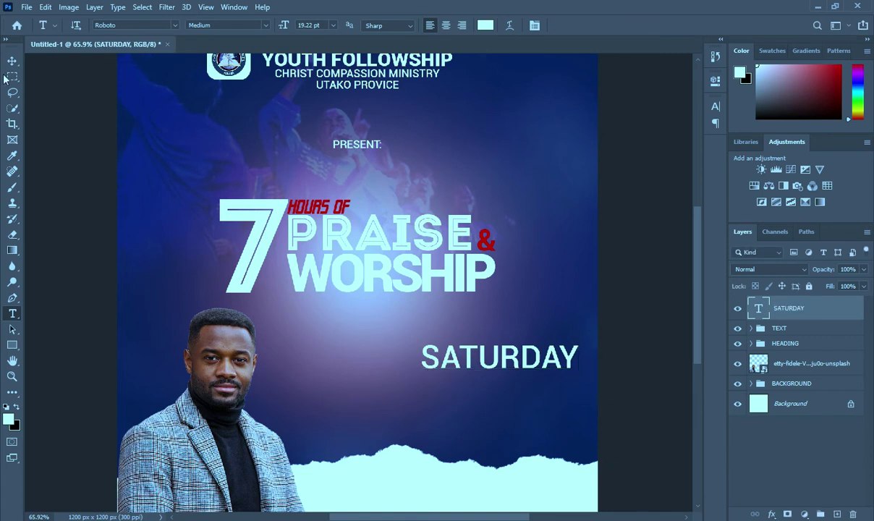
left_click(262, 25)
left_click(235, 165)
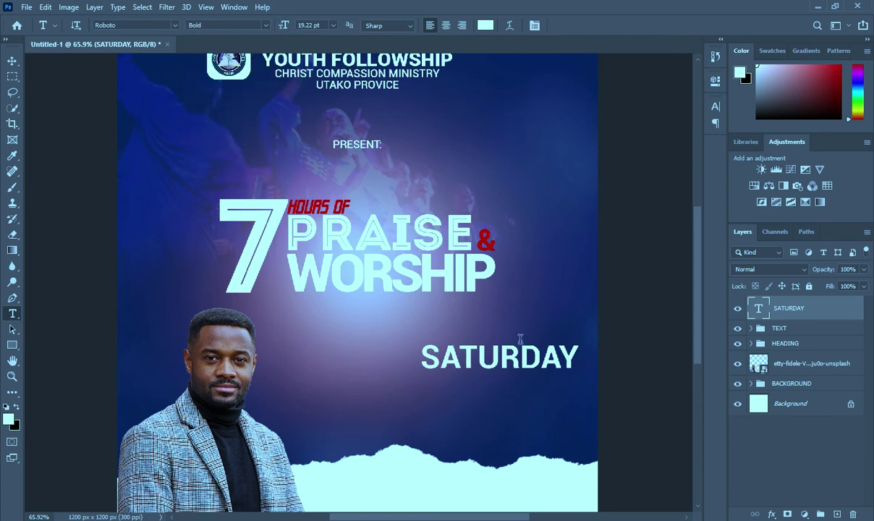
- Scale the SATURDAY text proportionally down to about 42%
left_click(12, 61)
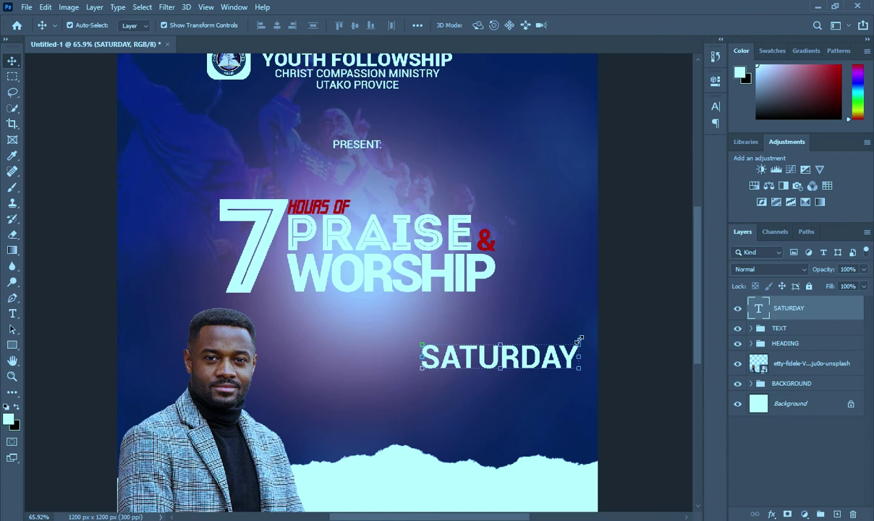
left_click_drag(578, 345, 425, 376)
scroll(455, 498, "up", 3)
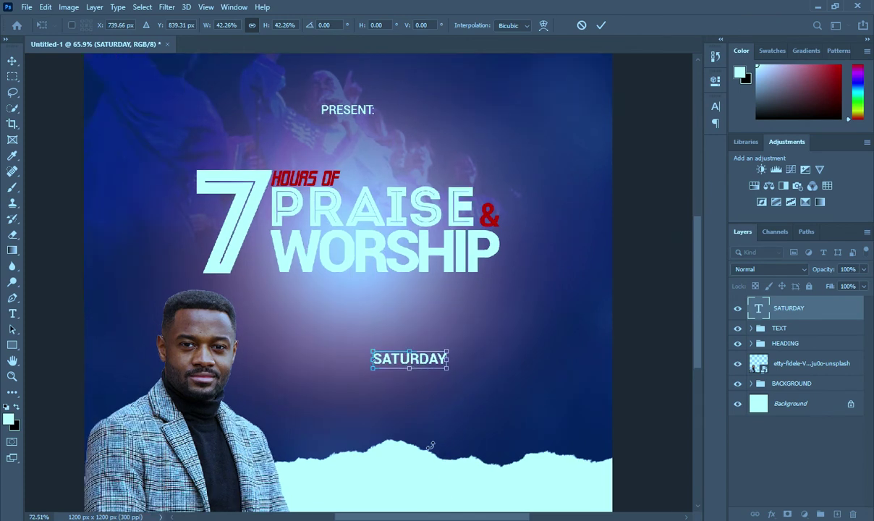
left_click(601, 25)
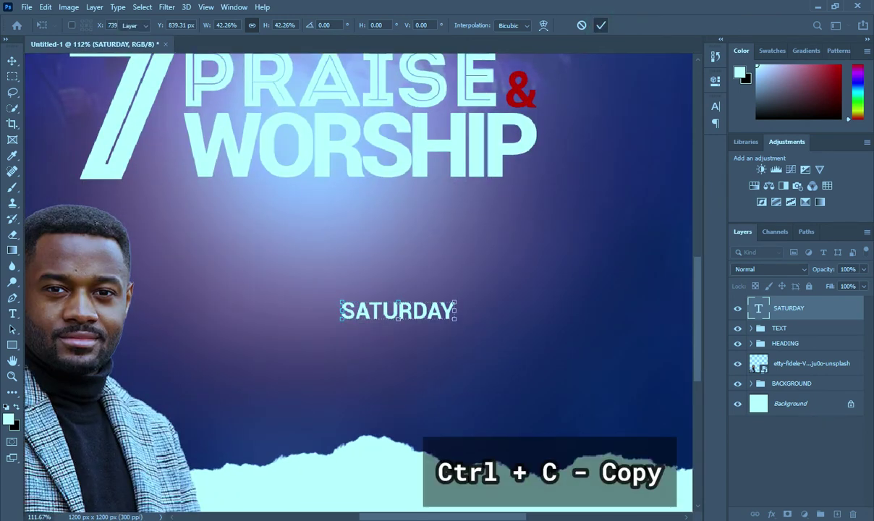
- Switch to the TEXT file in Notepad and copy the date 29TH
key("alt+Tab")
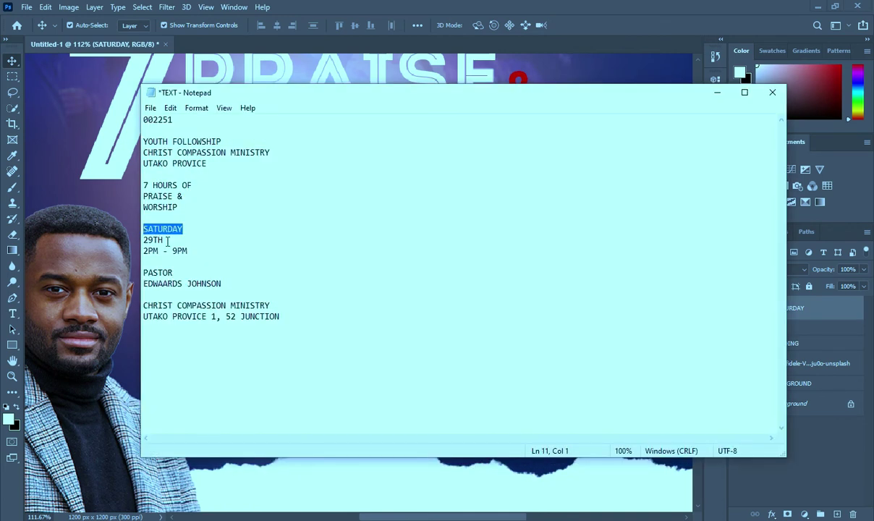
left_click_drag(139, 240, 165, 239)
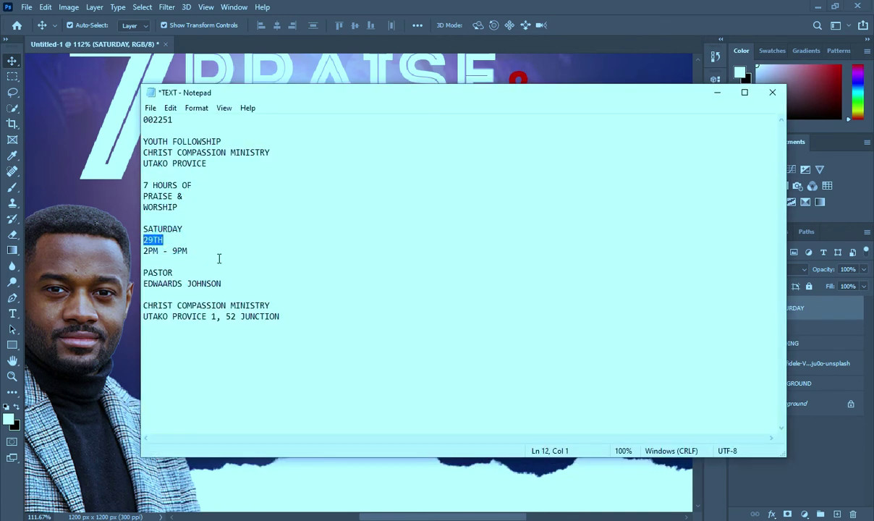
left_click(718, 94)
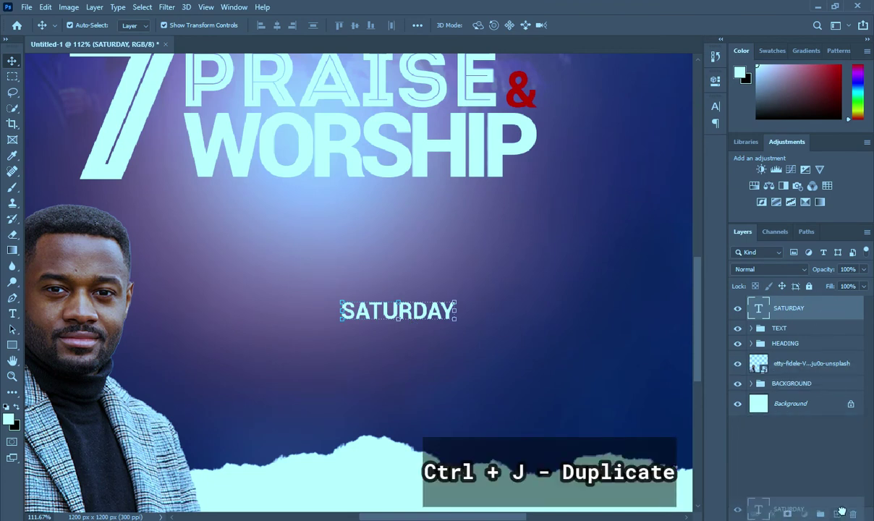
- Duplicate the SATURDAY text directly below the original and replace the copy's wording with 29TH
key("ctrl+j")
left_click_drag(417, 323, 390, 341)
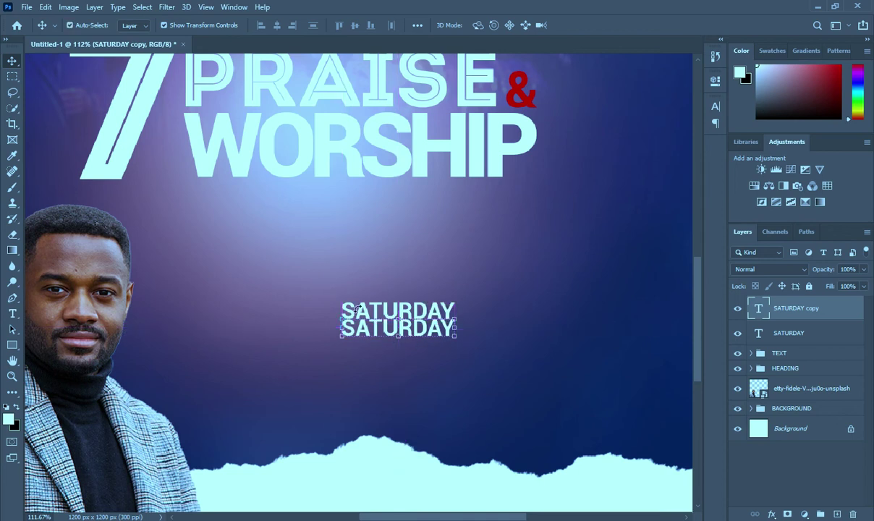
key("t")
left_click(391, 337)
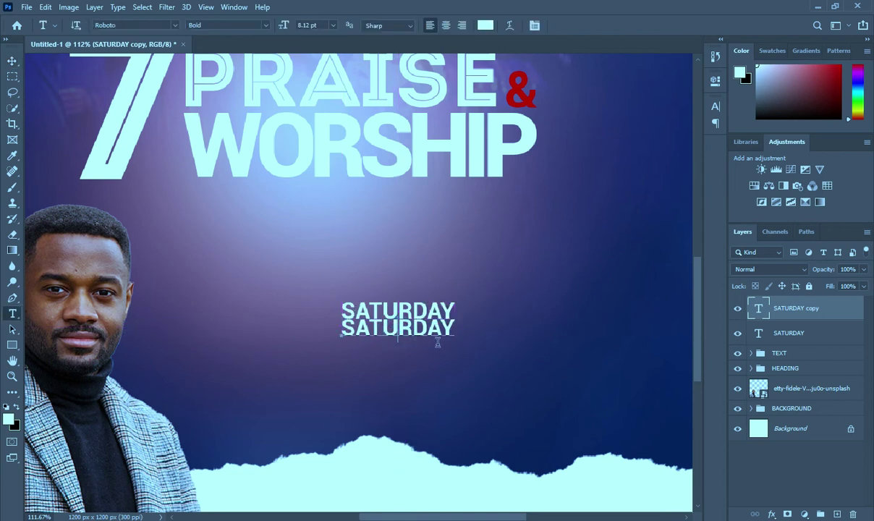
key("ctrl+a")
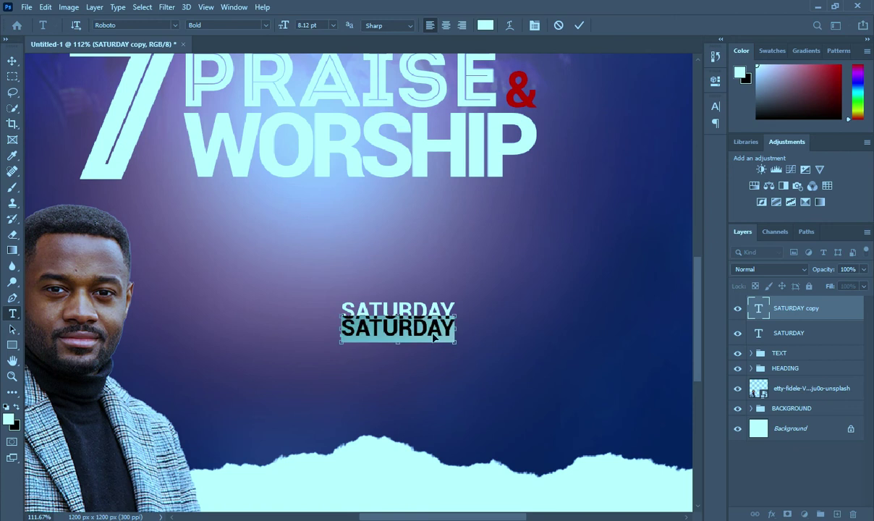
type("29TH")
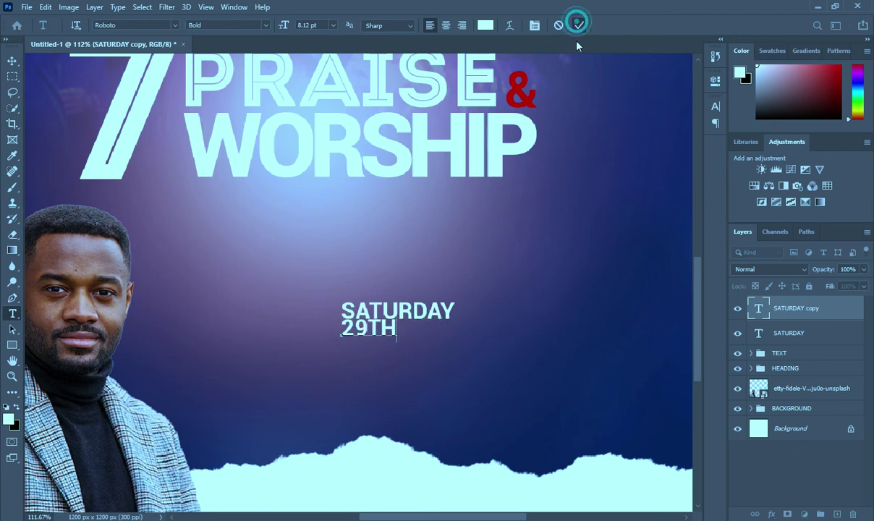
- Enlarge the 29TH text proportionally to about 160%, keeping it directly under SATURDAY
left_click(12, 61)
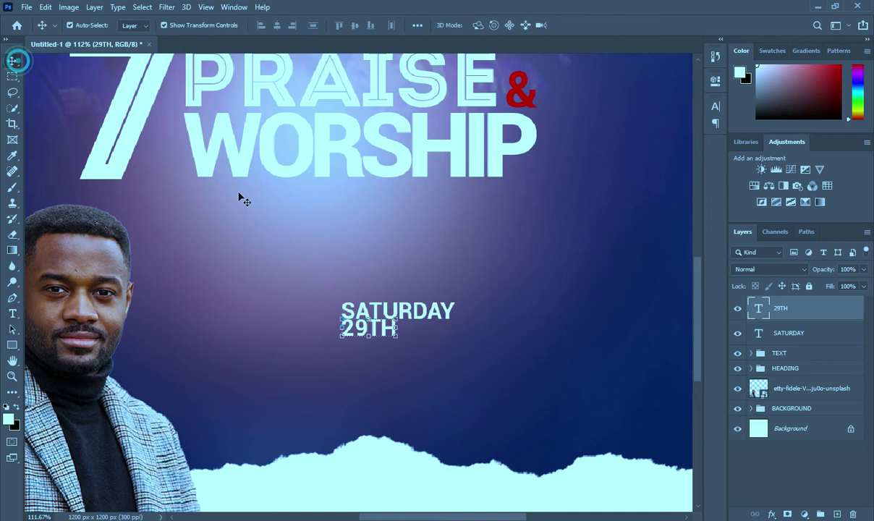
left_click(397, 336)
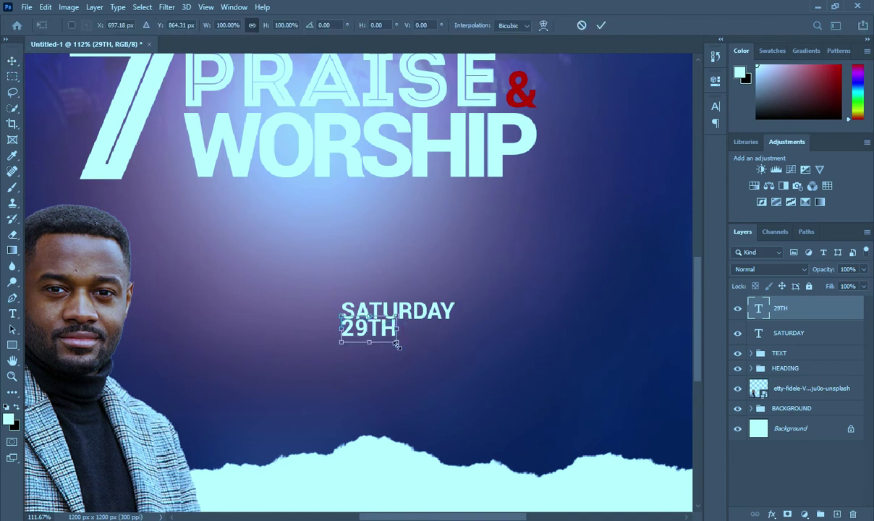
left_click_drag(397, 343, 425, 370)
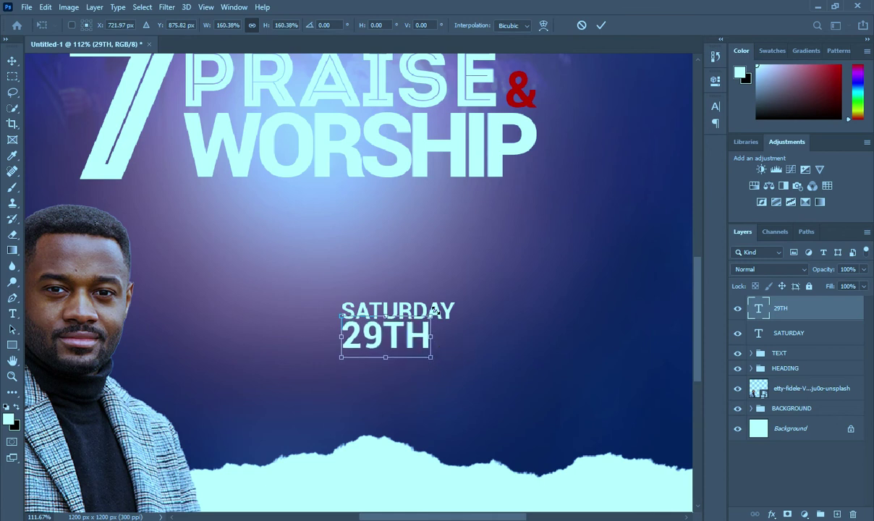
scroll(432, 310, "up", 1)
left_click(602, 25)
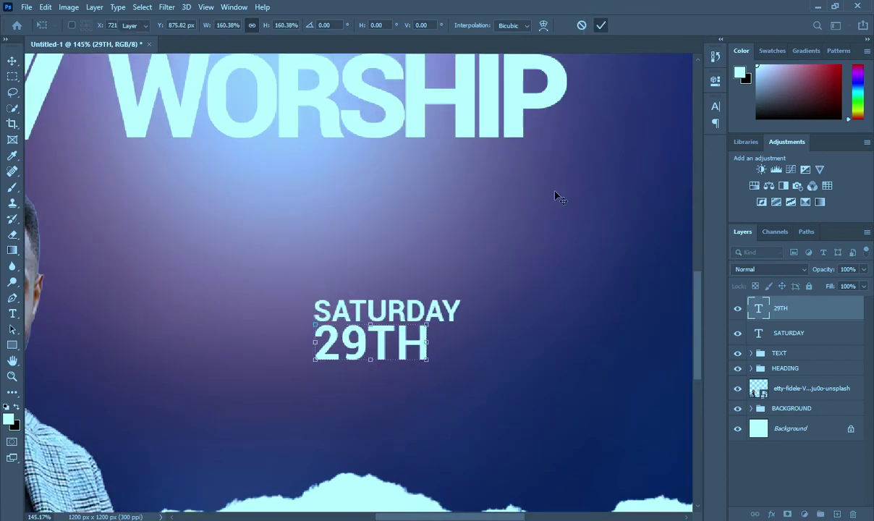
- Scale the SATURDAY text down to about 77% so it matches the width of 29TH, and deselect it
left_click(457, 304)
left_click_drag(461, 299, 439, 304)
left_click_drag(434, 304, 427, 316)
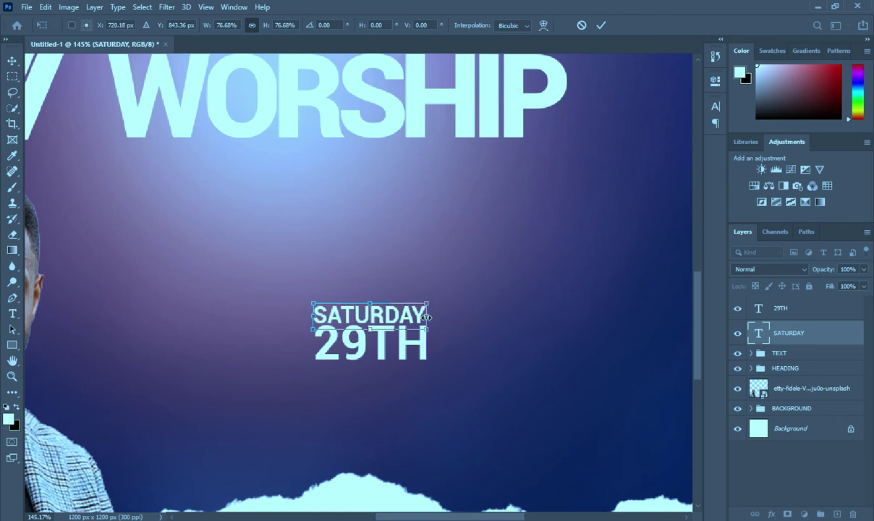
left_click(599, 27)
scroll(576, 174, "down", 3)
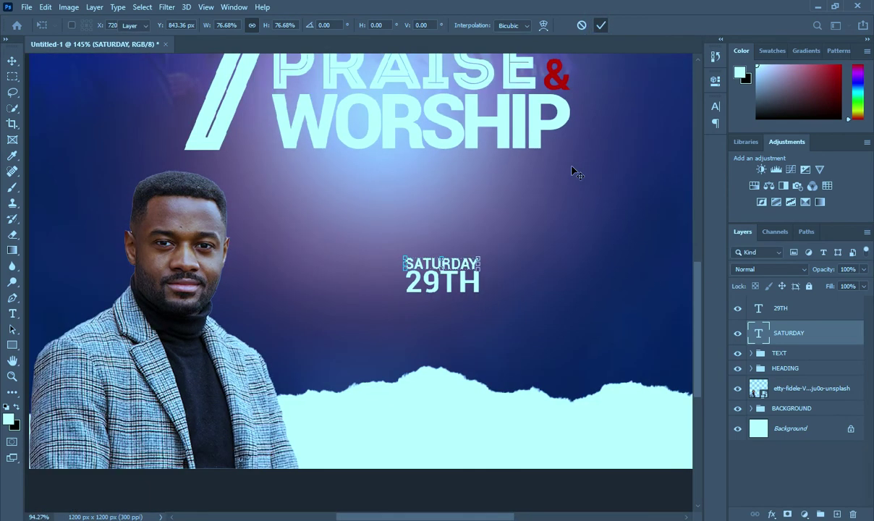
scroll(406, 318, "down", 1)
left_click(504, 509)
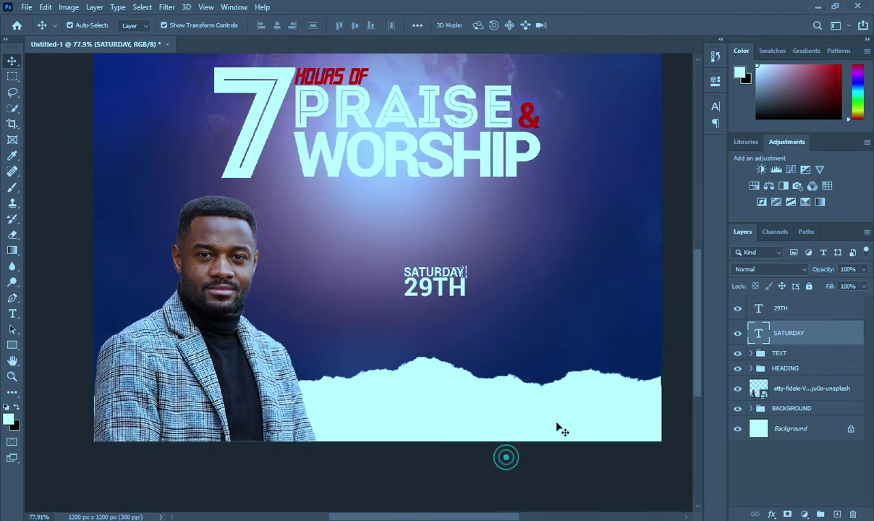
- Switch to the TEXT file in Notepad and copy the time line 2PM - 9PM
scroll(513, 267, "up", 3)
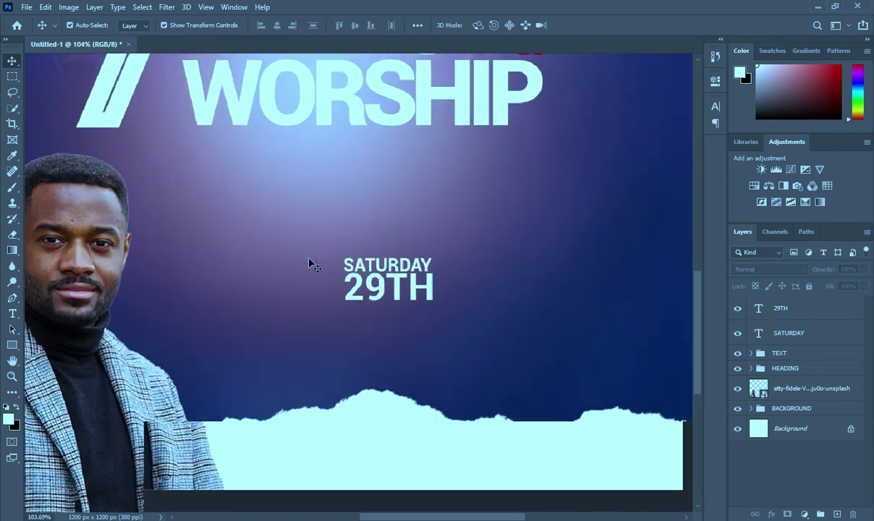
scroll(396, 262, "down", 1)
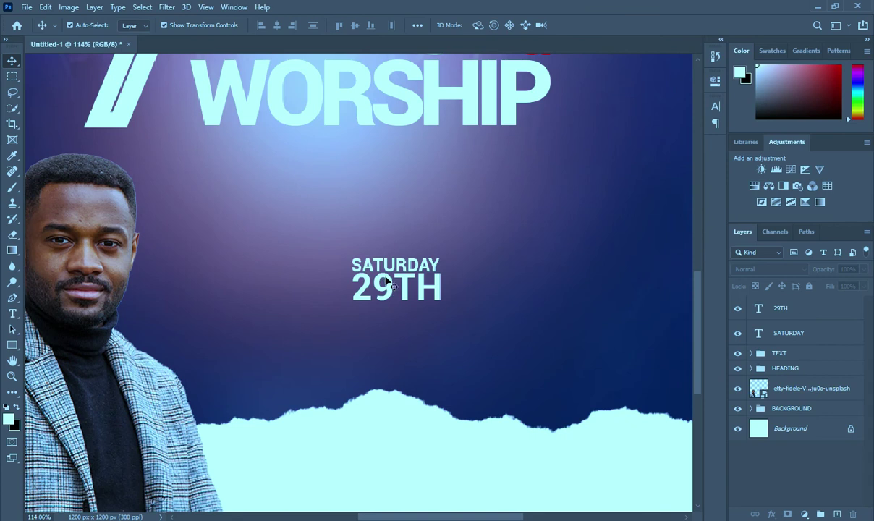
scroll(387, 281, "down", 1)
key("alt+Tab")
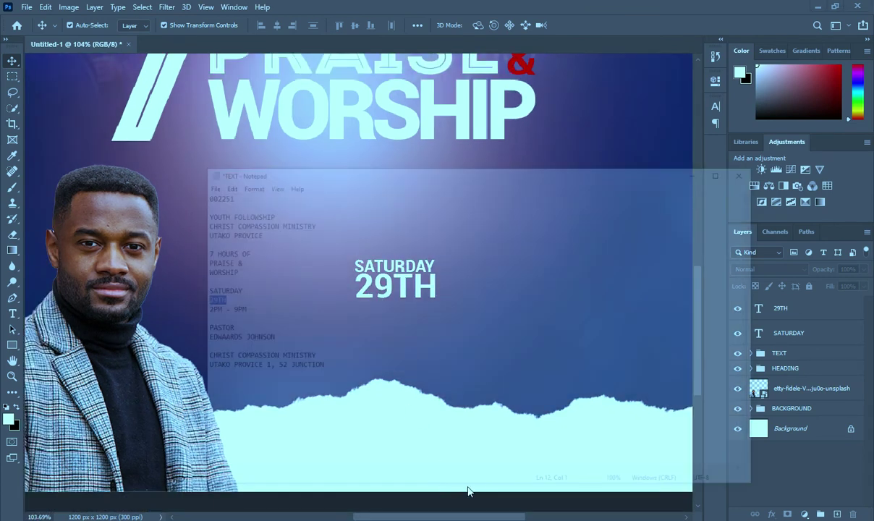
left_click_drag(195, 250, 143, 251)
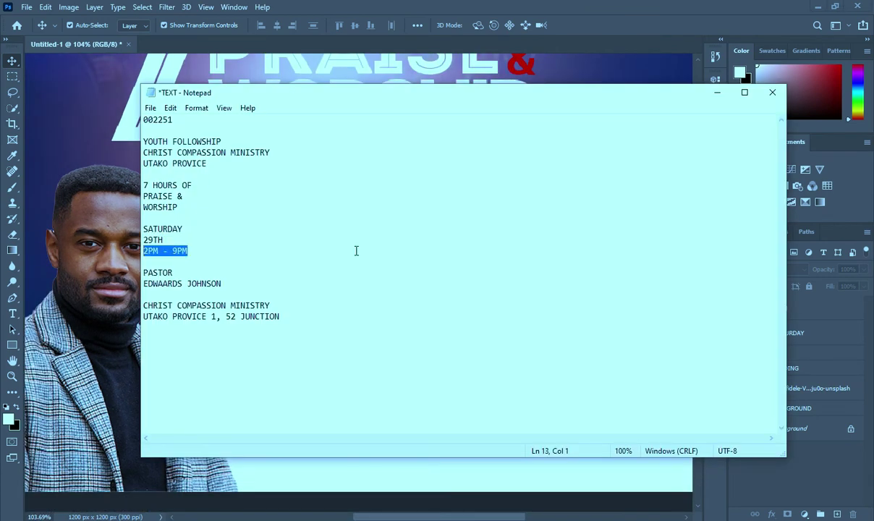
key("ctrl+c")
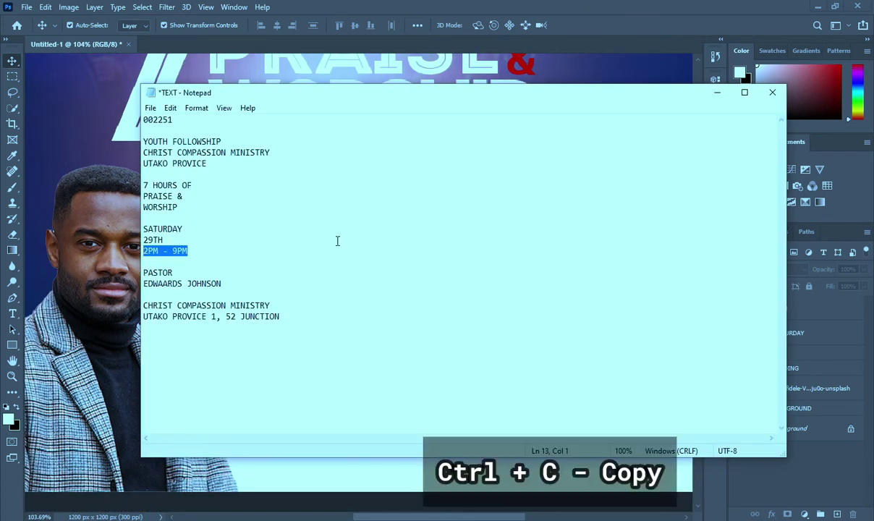
left_click(717, 93)
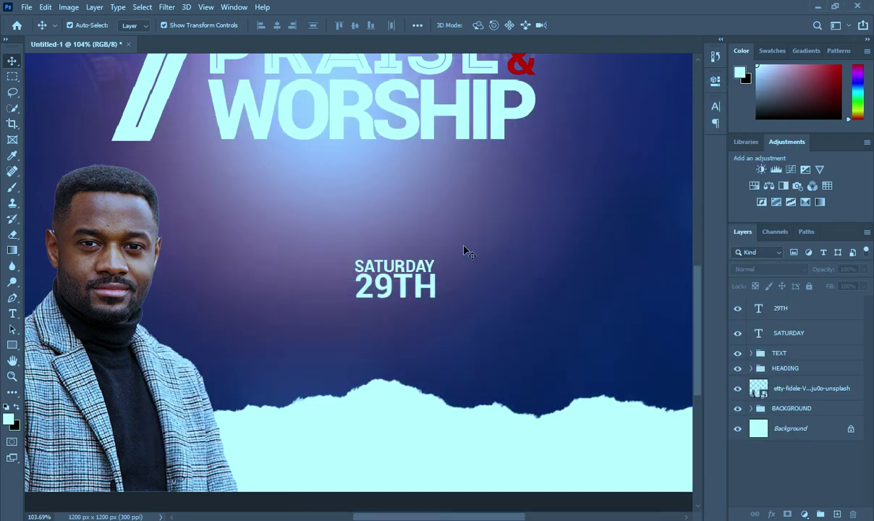
- Duplicate the 29TH text a little below the original and replace the copy's wording with 2PM - 9PM
left_click(407, 293)
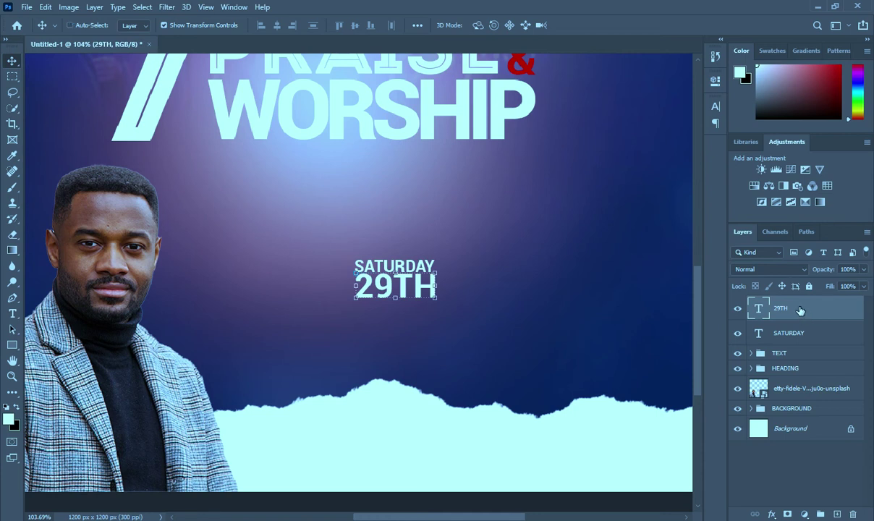
key("ctrl+j")
left_click_drag(383, 283, 400, 325)
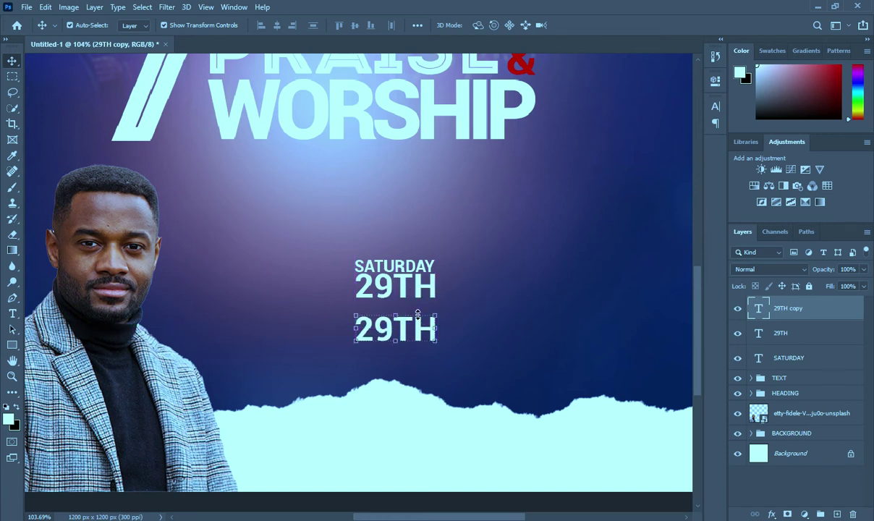
key("t")
left_click(417, 327)
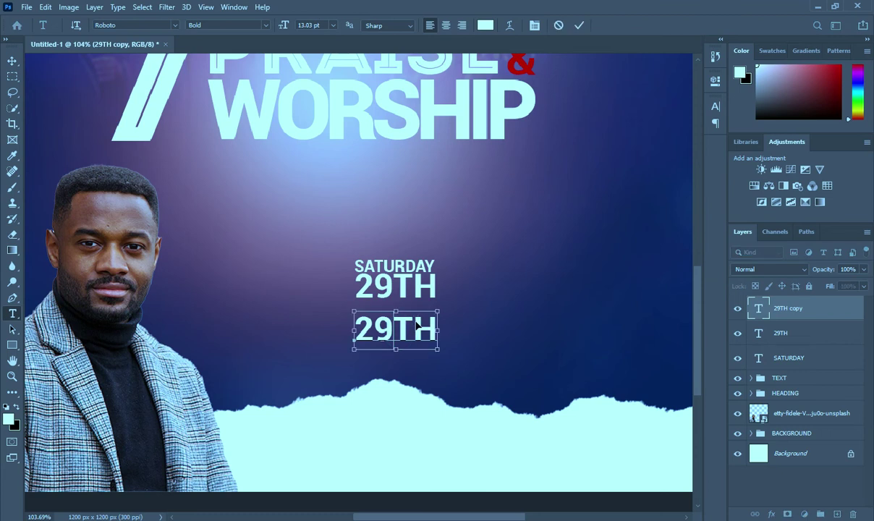
double_click(418, 327)
key("ctrl+v")
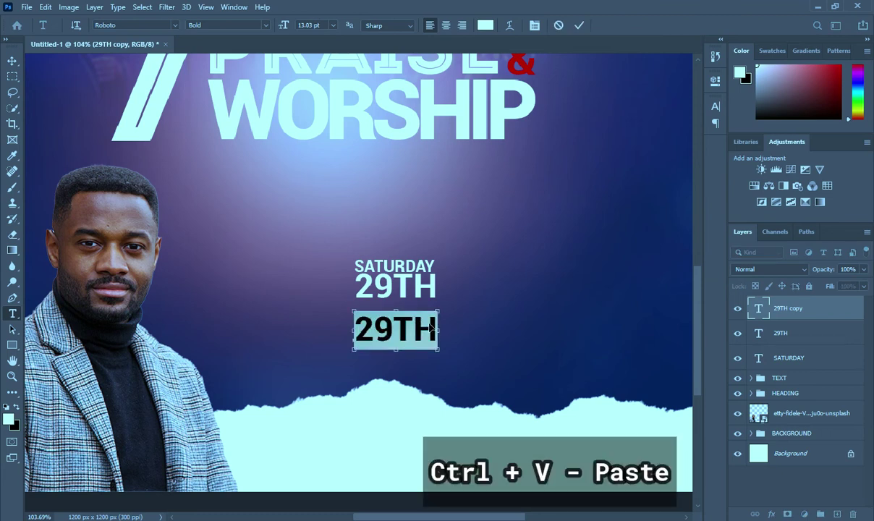
left_click(579, 26)
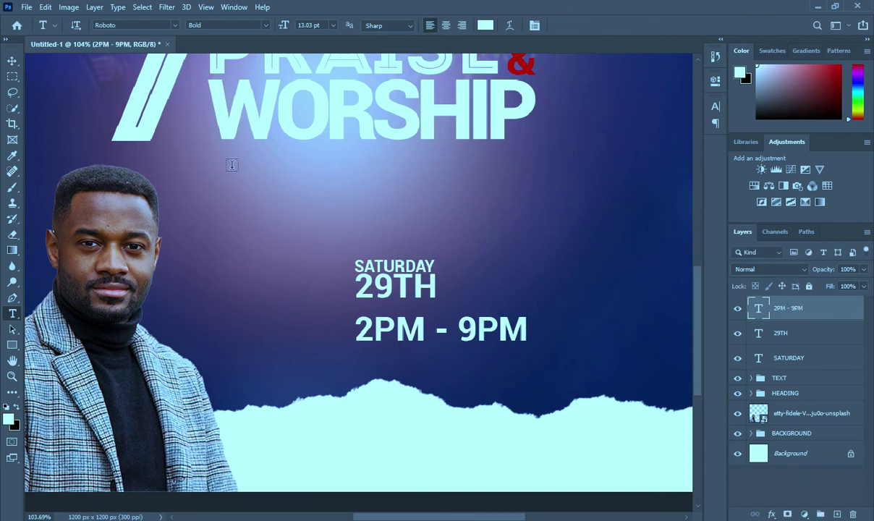
- Draw a thin rectangle, 268 px wide and 3 px high, as a divider between 29TH and 2PM - 9PM
left_click(12, 60)
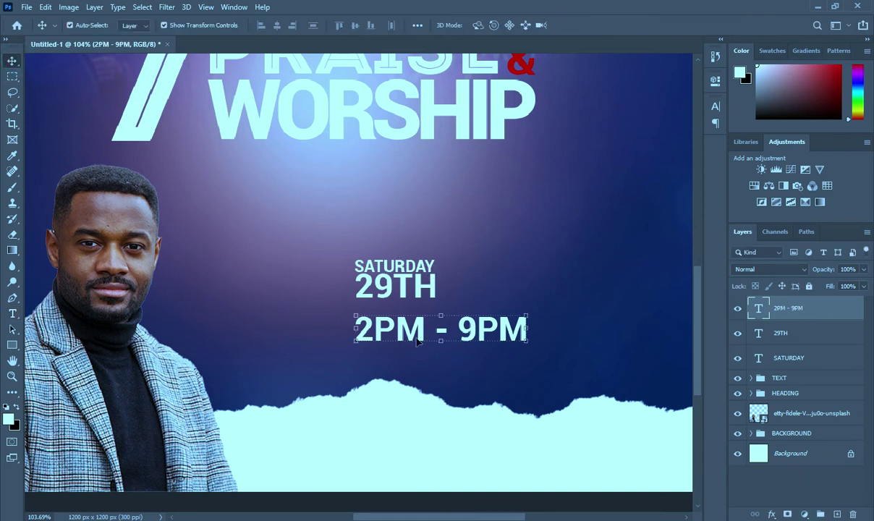
left_click(405, 287)
left_click(13, 345)
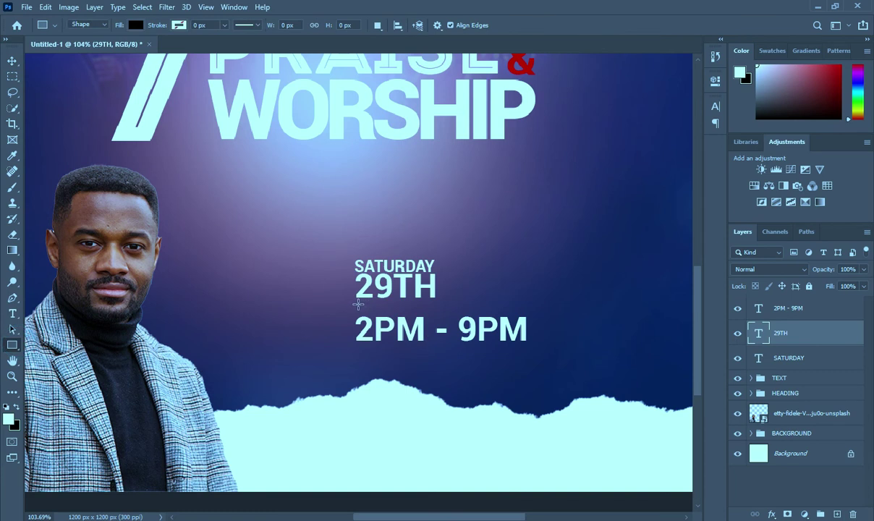
left_click_drag(357, 304, 526, 305)
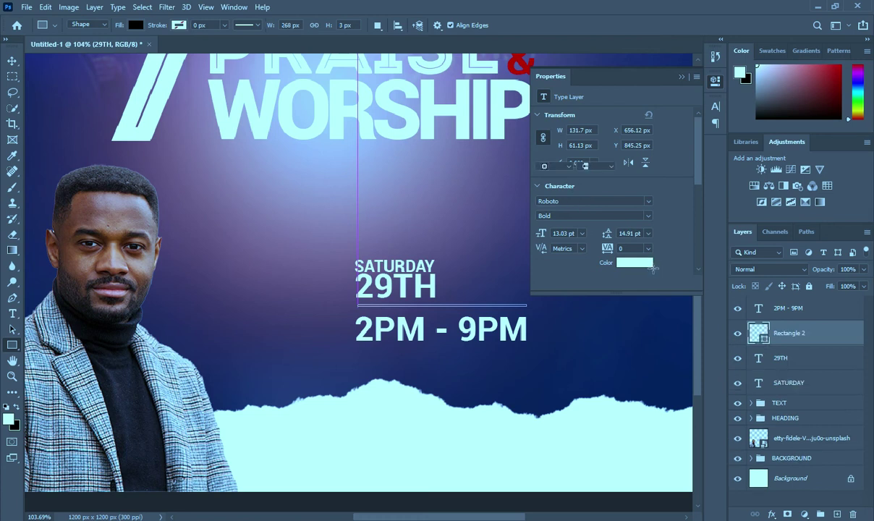
- Fill the divider rectangle with the recently used red and deselect it
left_click(551, 153)
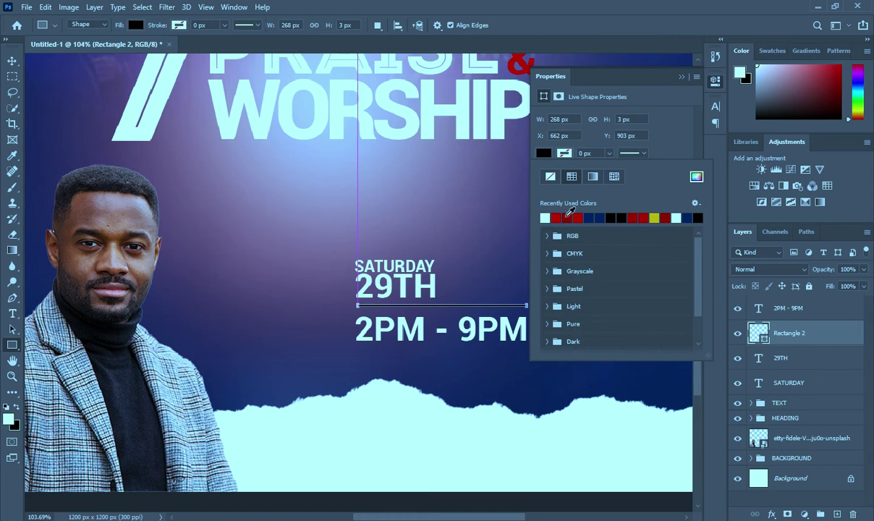
left_click(556, 216)
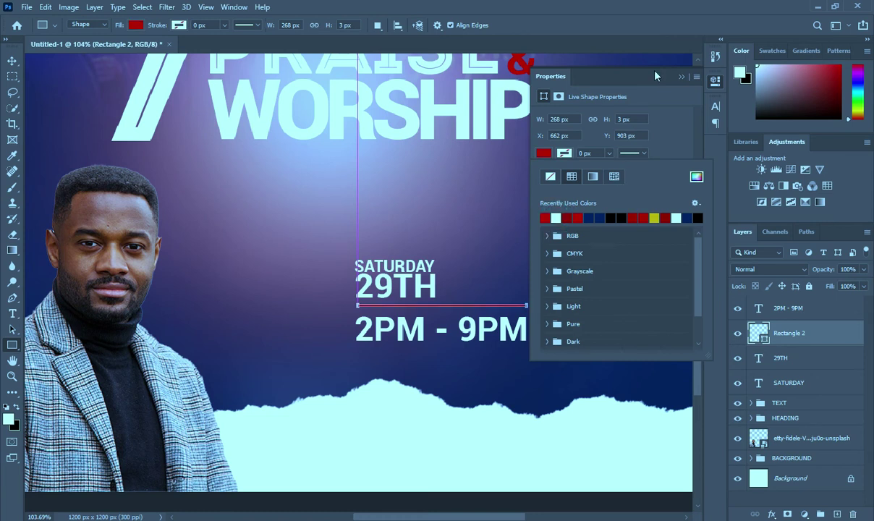
left_click(681, 78)
left_click(13, 60)
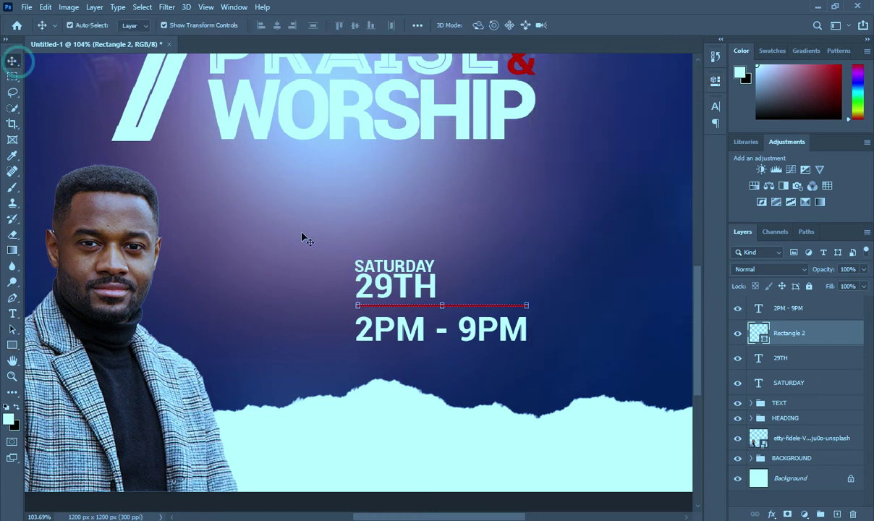
scroll(502, 261, "down", 3)
left_click(637, 275)
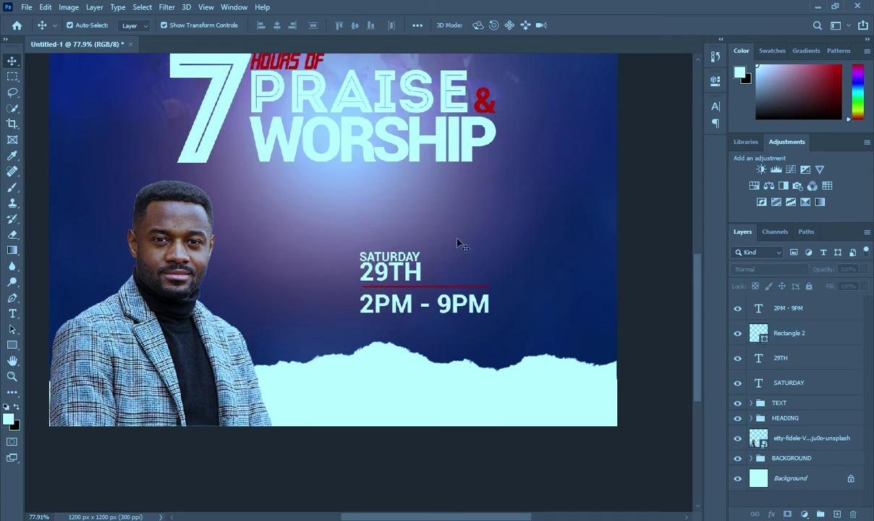
- Extend the red divider's left end to line up with the left edge of the date and time text, and deselect it
scroll(405, 241, "up", 3)
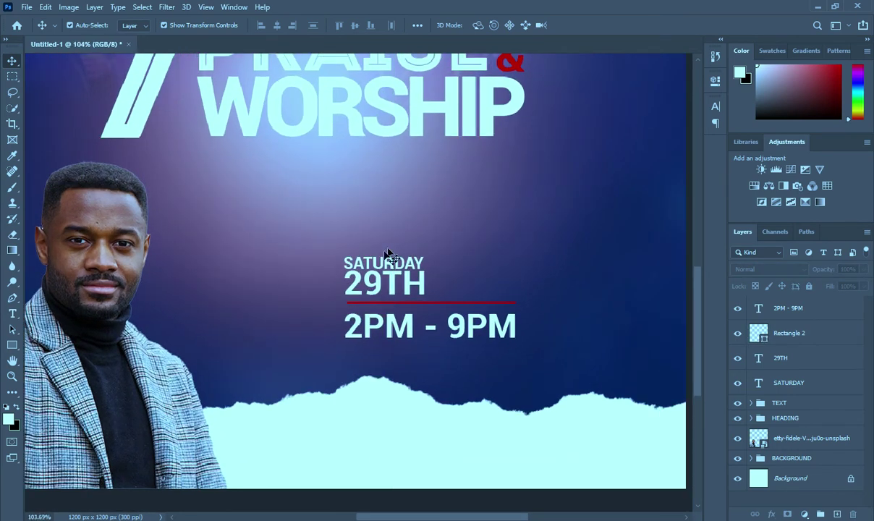
scroll(386, 268, "up", 5)
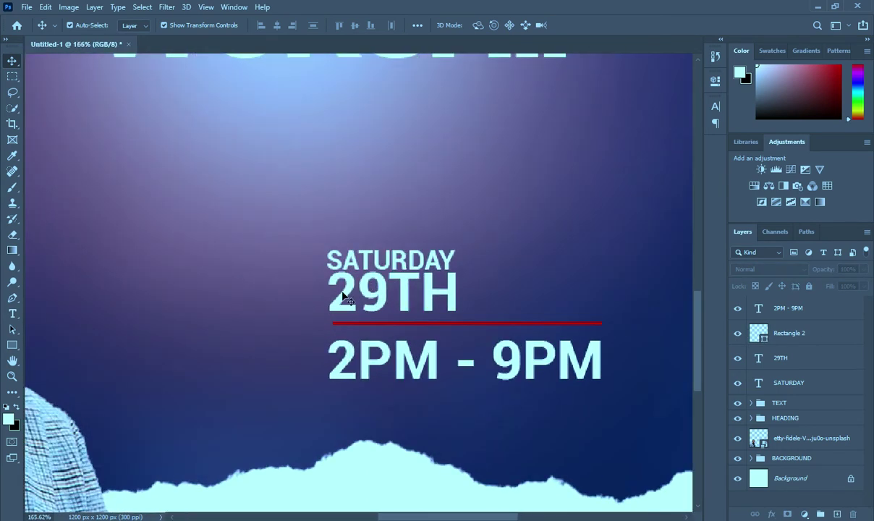
left_click(334, 332)
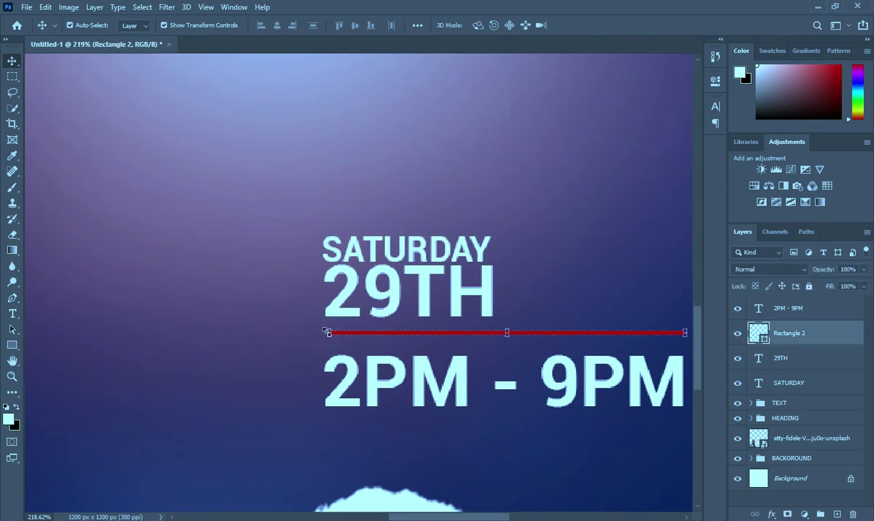
left_click_drag(329, 332, 323, 332)
left_click(602, 26)
scroll(488, 201, "down", 5)
scroll(469, 302, "down", 2)
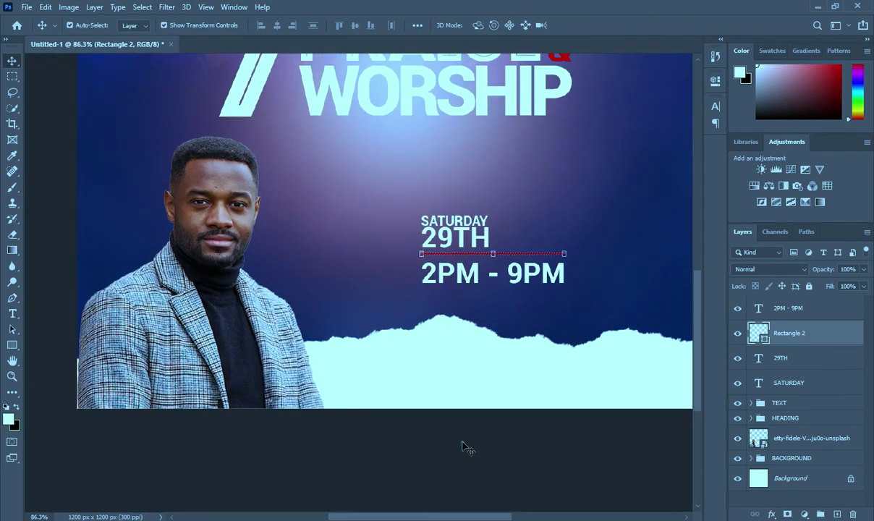
left_click(462, 440)
- Place the Calendar image above the TEXT group, scaled to about 8.6%, just left of the SATURDAY 29TH text
scroll(429, 260, "up", 3)
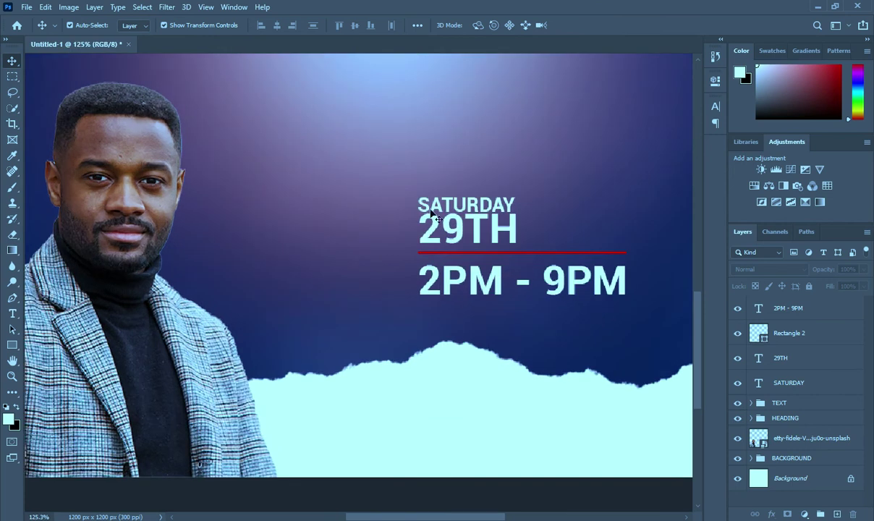
left_click(430, 205)
left_click(785, 402)
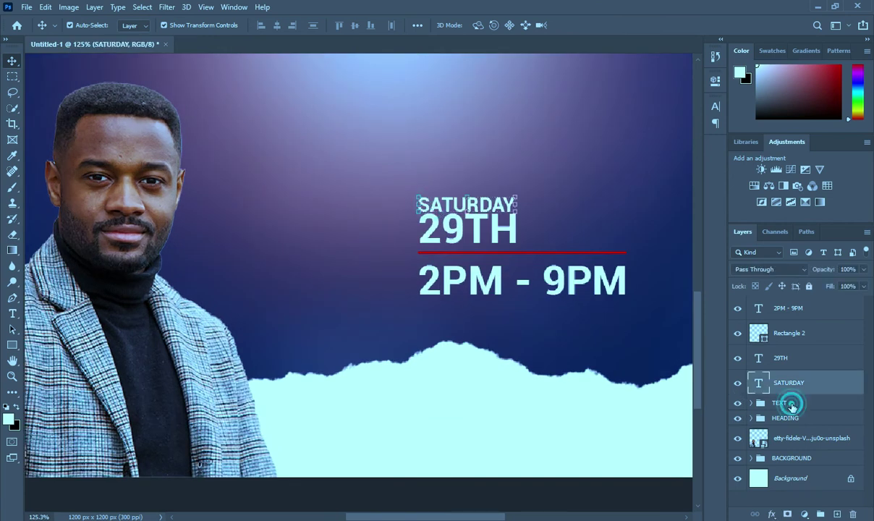
key("alt+Tab")
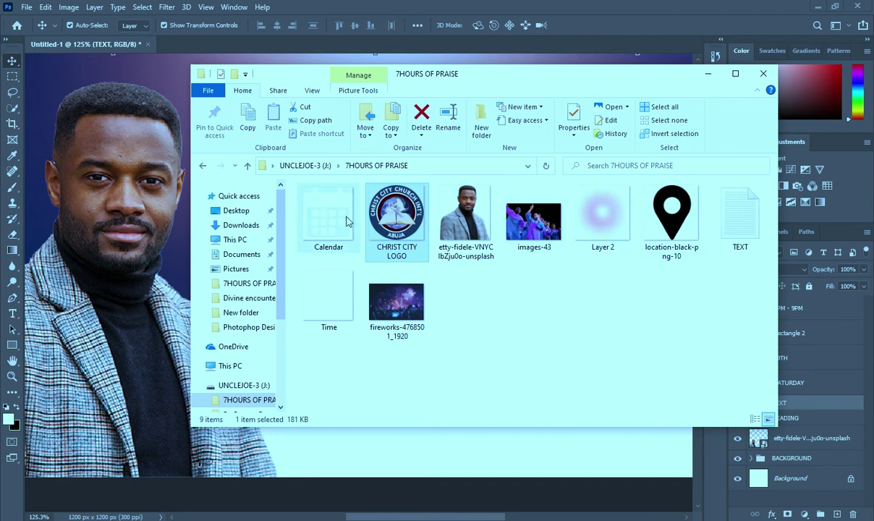
left_click_drag(335, 216, 434, 434)
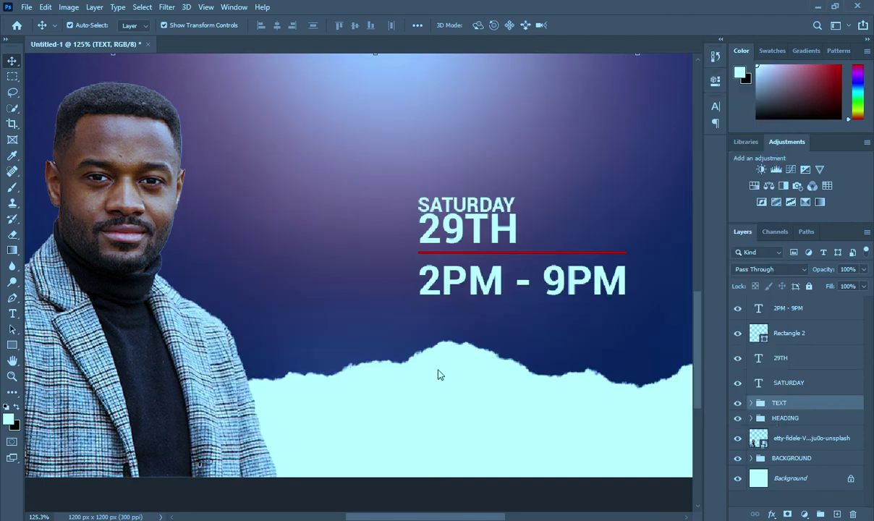
left_click_drag(489, 268, 394, 222)
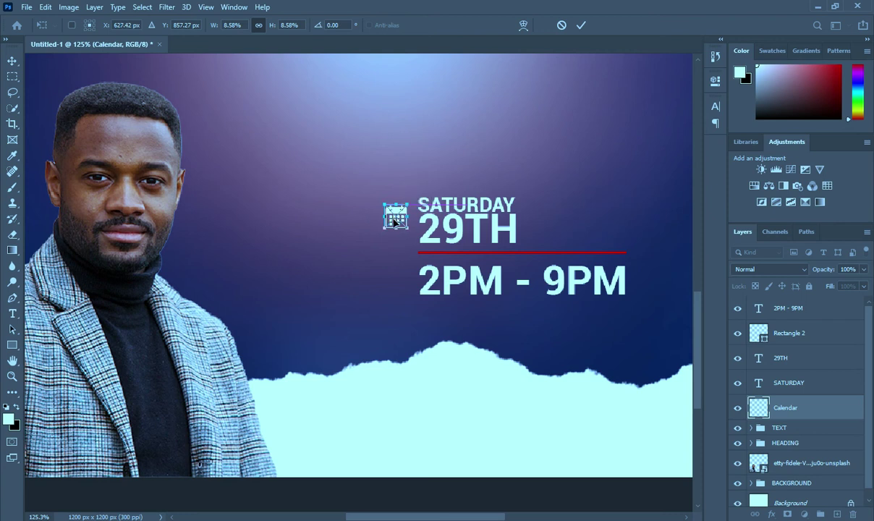
left_click(583, 26)
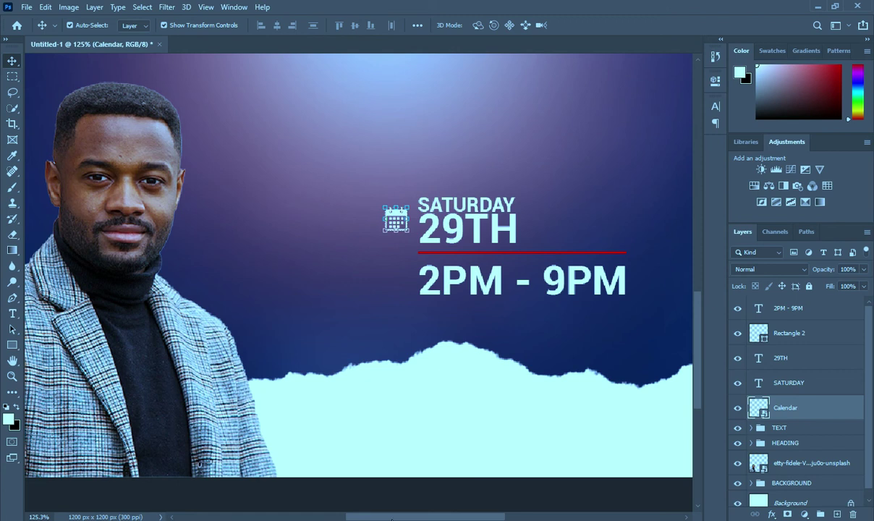
- Place the Time clock image scaled to about 8.5%, just left of 2PM - 9PM and under the calendar icon
key("alt+Tab")
left_click_drag(307, 277, 394, 406)
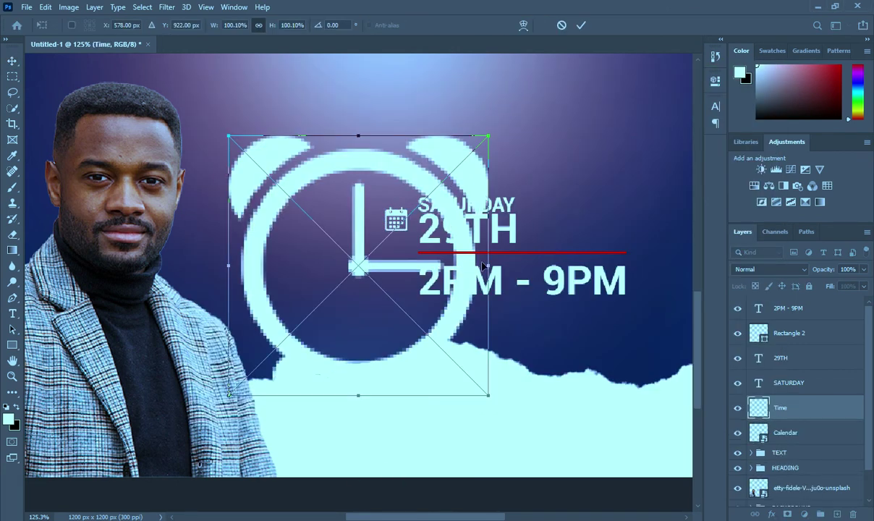
left_click_drag(490, 267, 386, 280)
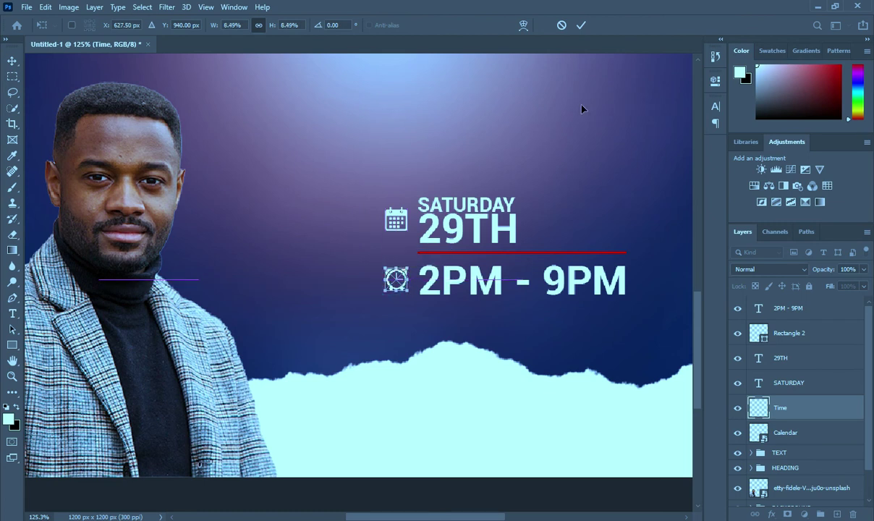
left_click(583, 26)
scroll(521, 204, "down", 3)
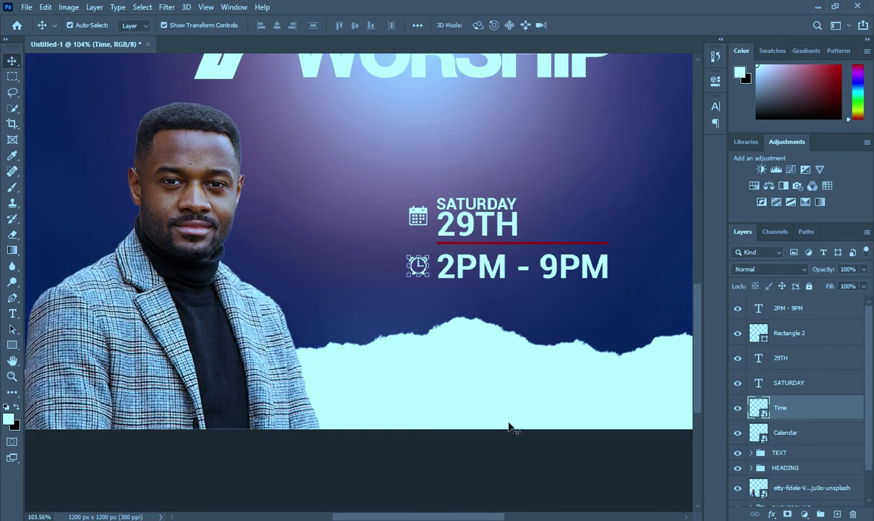
left_click(511, 448)
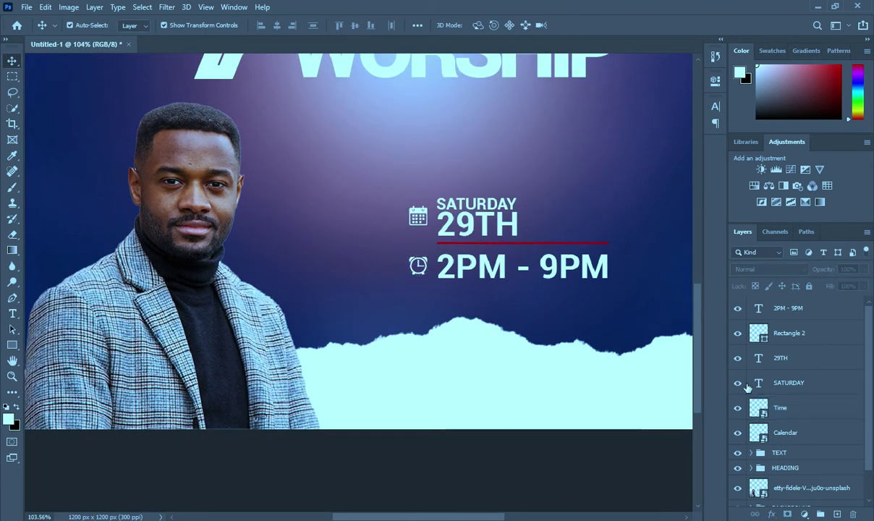
- Move the Time layer directly below the 2PM - 9PM layer and group all date, time, divider and icon layers as TIME AND DATE
left_click(430, 265)
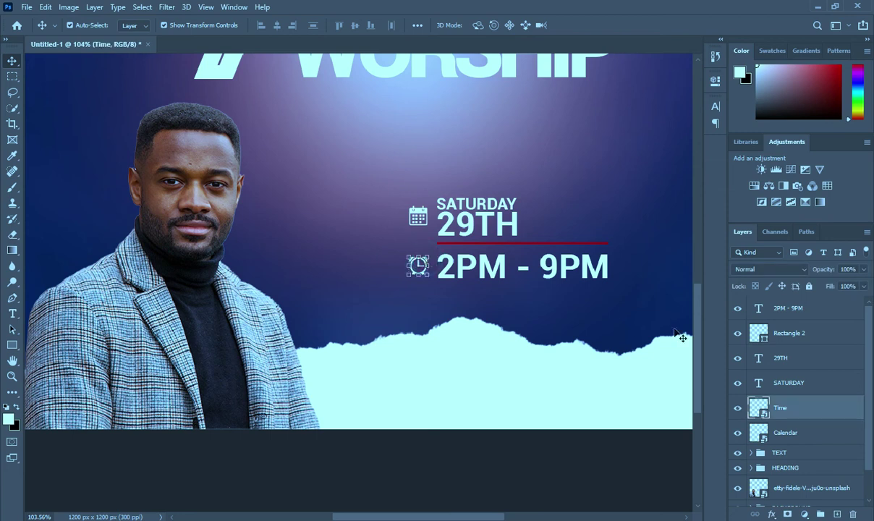
left_click_drag(805, 414, 805, 321)
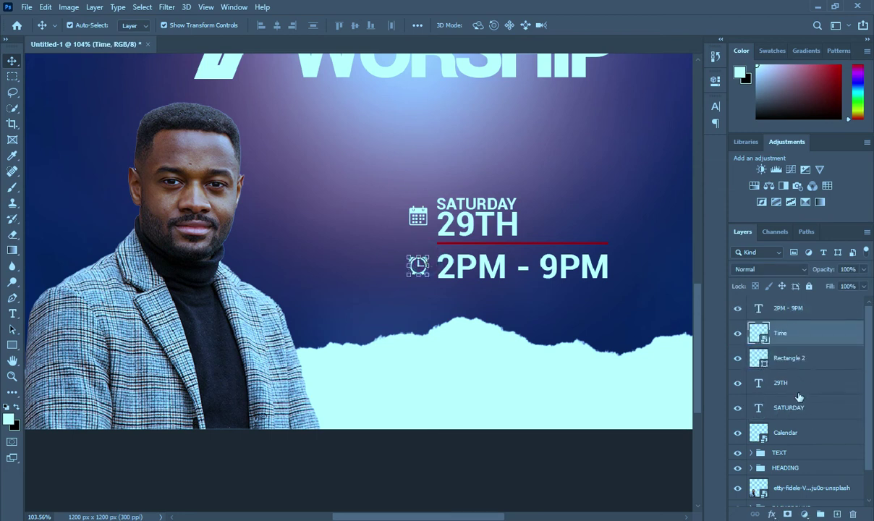
left_click(790, 311)
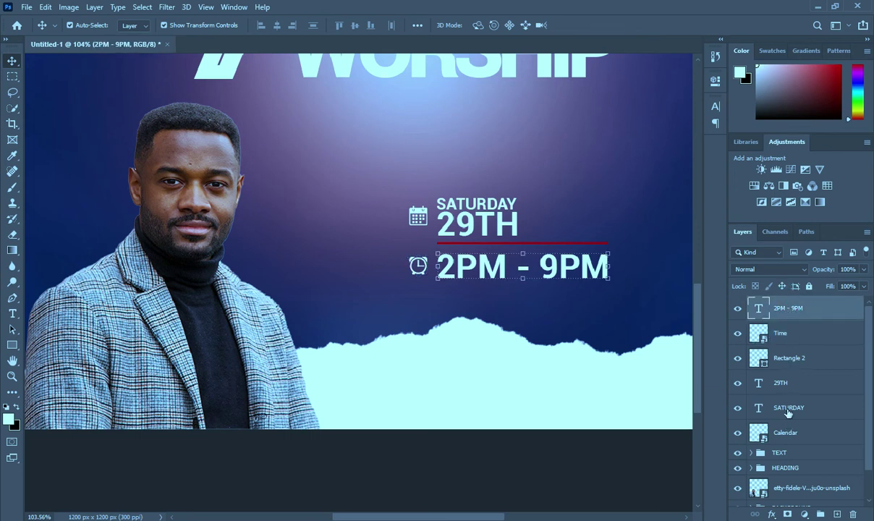
left_click(789, 435, "shift")
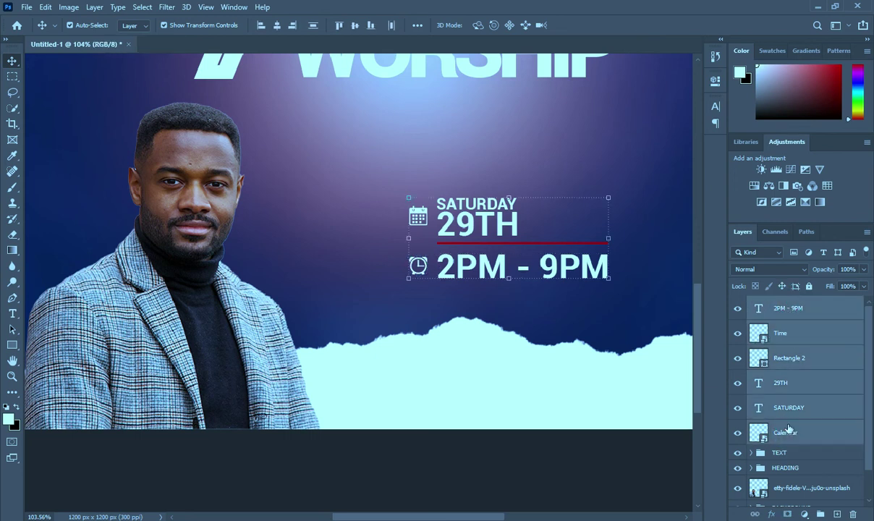
key("ctrl+g")
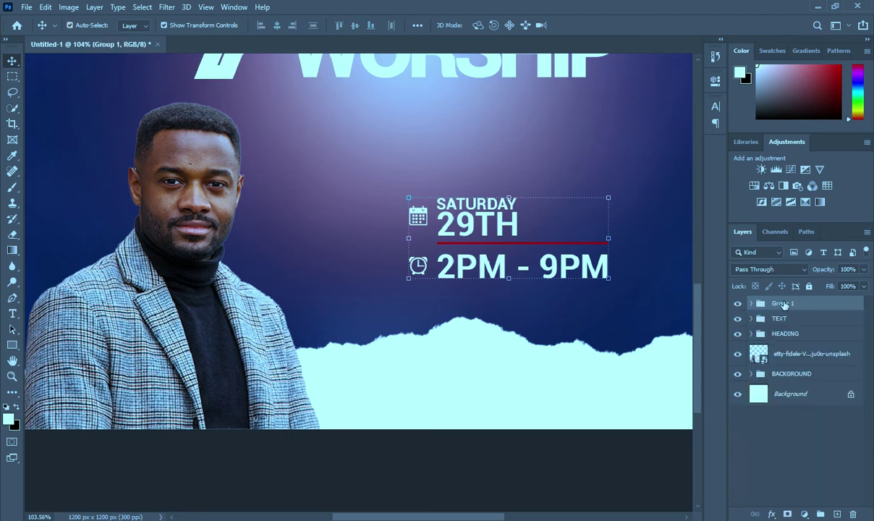
double_click(784, 304)
type("TIME AND DATE")
key("Return")
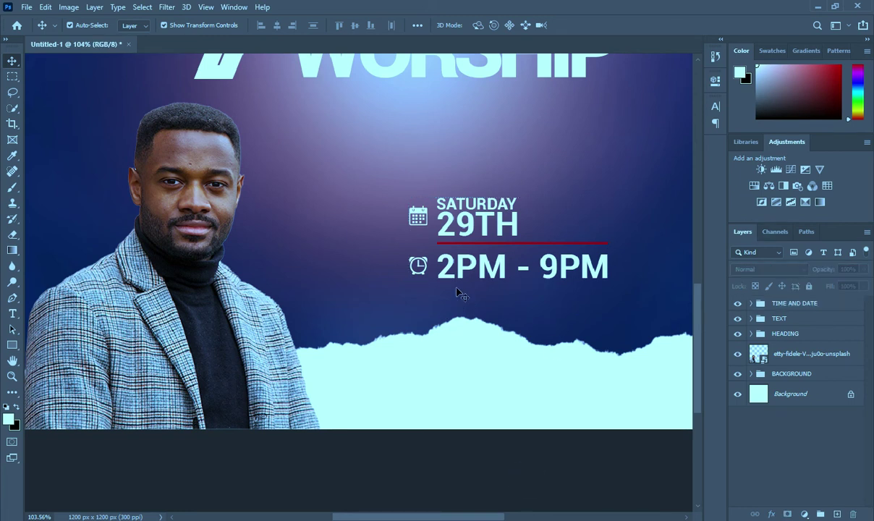
- Enlarge the TIME AND DATE group proportionally to about 102% and deselect it
scroll(462, 303, "down", 3)
scroll(463, 257, "down", 2)
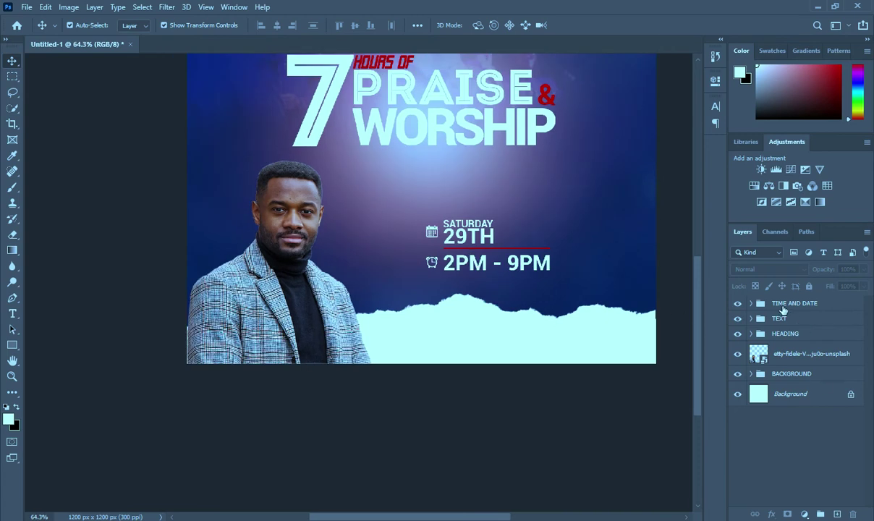
left_click(783, 307)
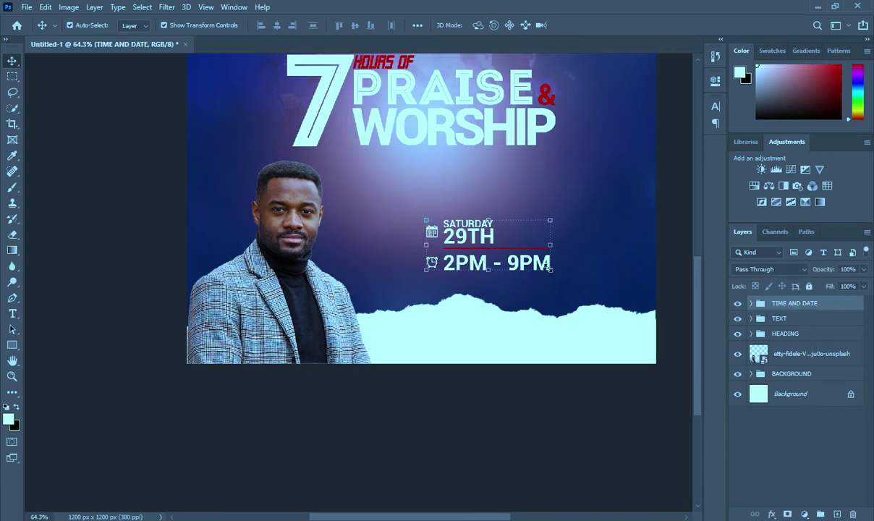
left_click(552, 249)
mouse_move(552, 272)
left_mouse_down()
mouse_move(559, 276)
mouse_move(553, 272)
left_mouse_up()
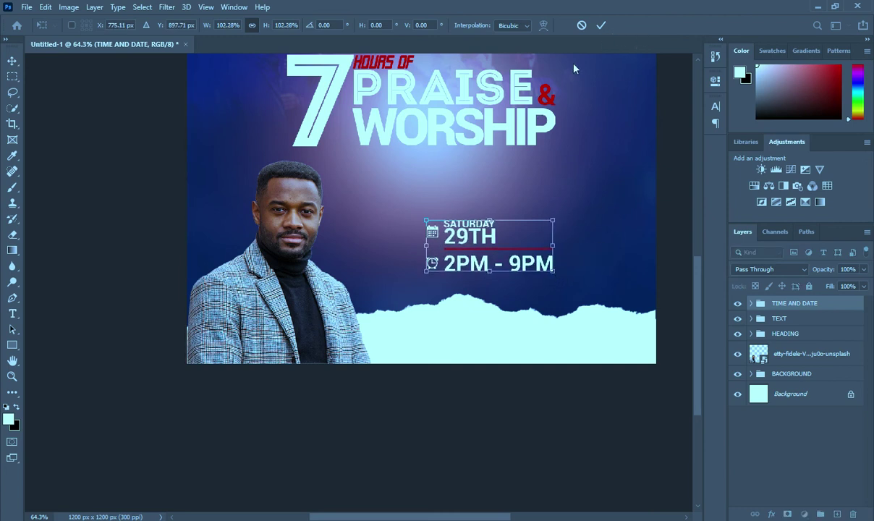
left_click(600, 26)
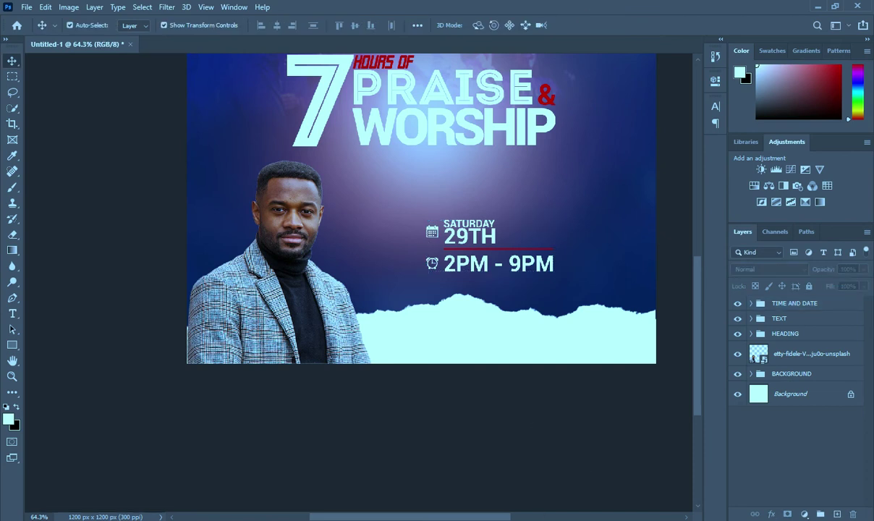
- Switch to the TEXT file in Notepad, copy the two lines with the pastor's title and name, and minimize the file
key("alt+Tab")
key("ctrl+c")
left_click_drag(222, 284, 144, 271)
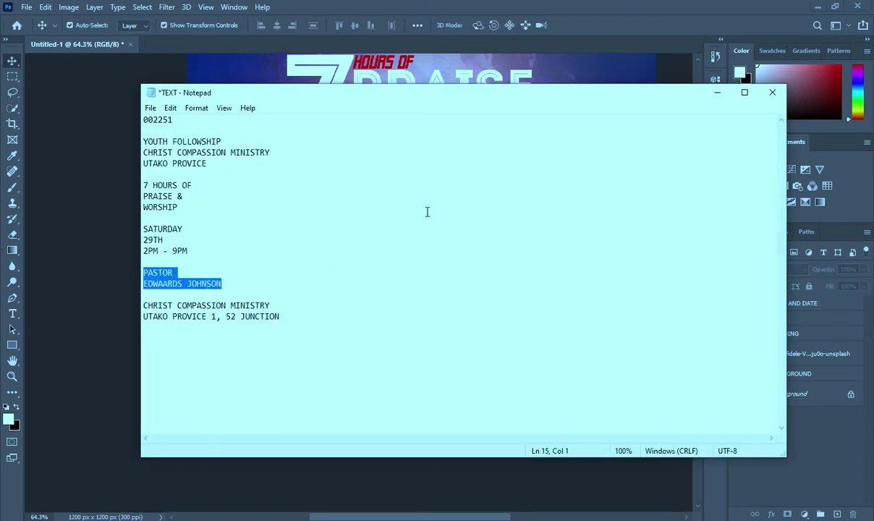
left_click(717, 92)
- Paste the copied pastor title and name as a new Roboto Bold text layer beside the pastor photo
scroll(404, 258, "up", 3)
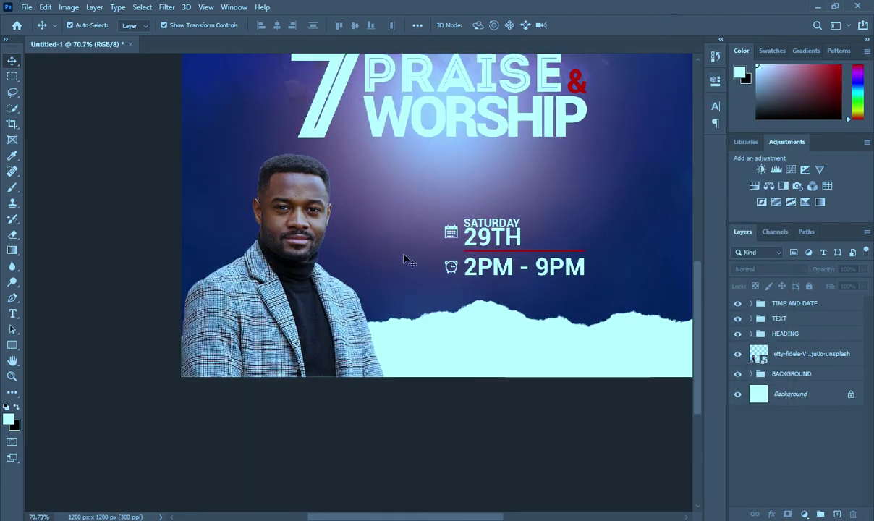
key("t")
left_click(349, 190)
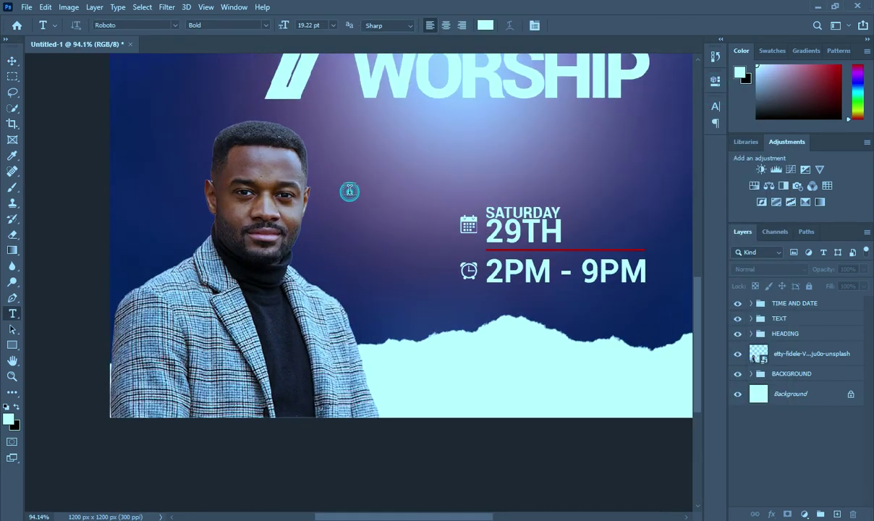
key("ctrl+v")
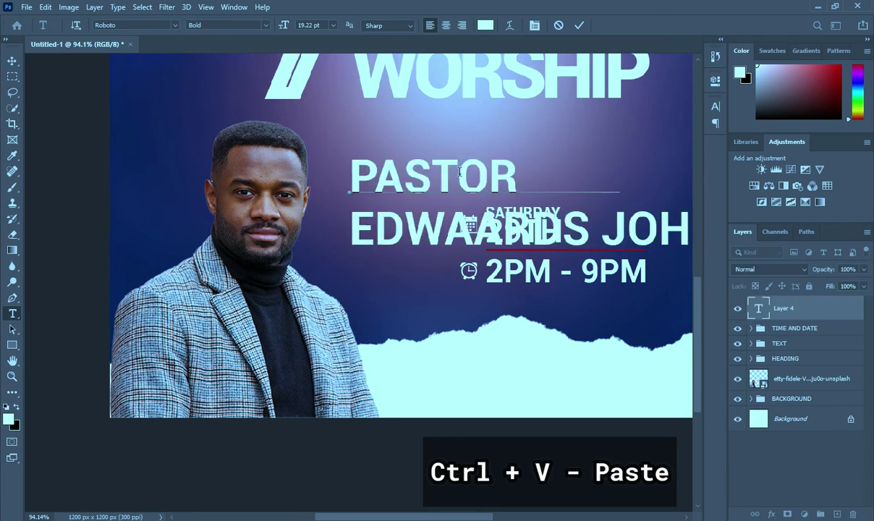
left_click(579, 26)
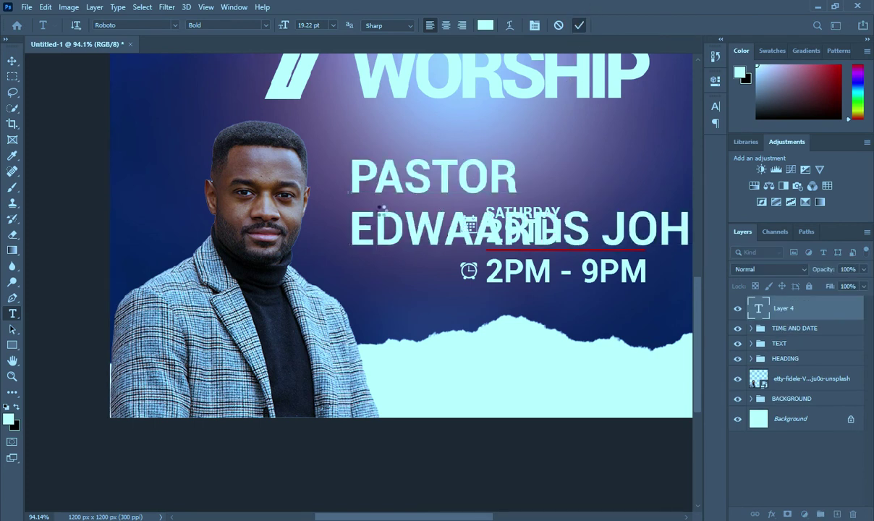
- Scale the pastor title and name text to about 21% and place it just right of the pastor's neck, above the shoulder
key("v")
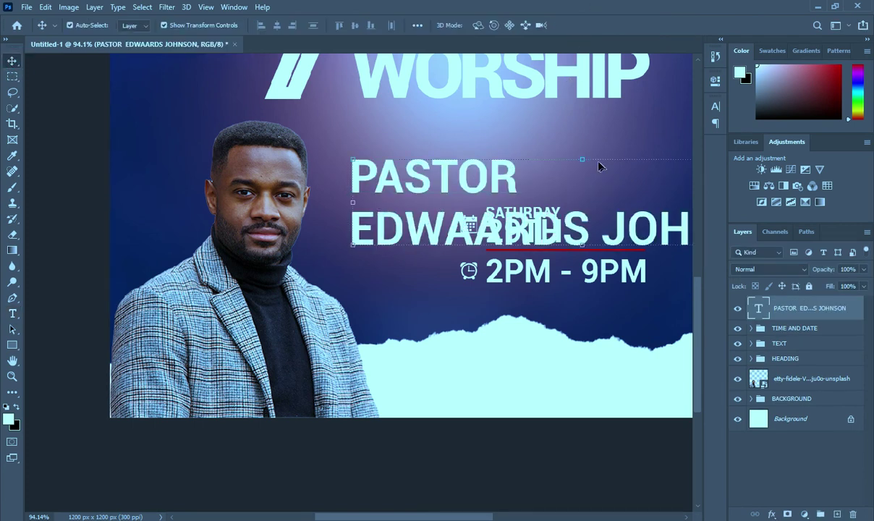
left_click_drag(582, 158, 345, 265)
scroll(344, 265, "up", 2)
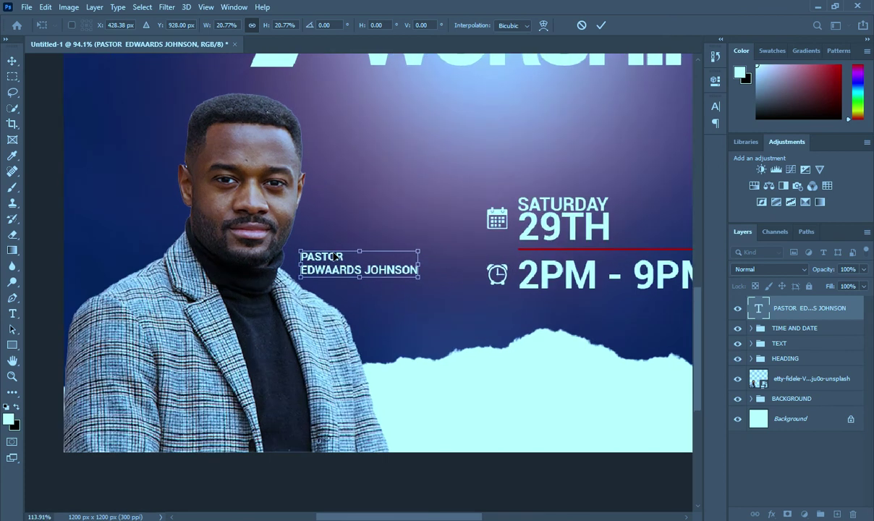
left_click(347, 262)
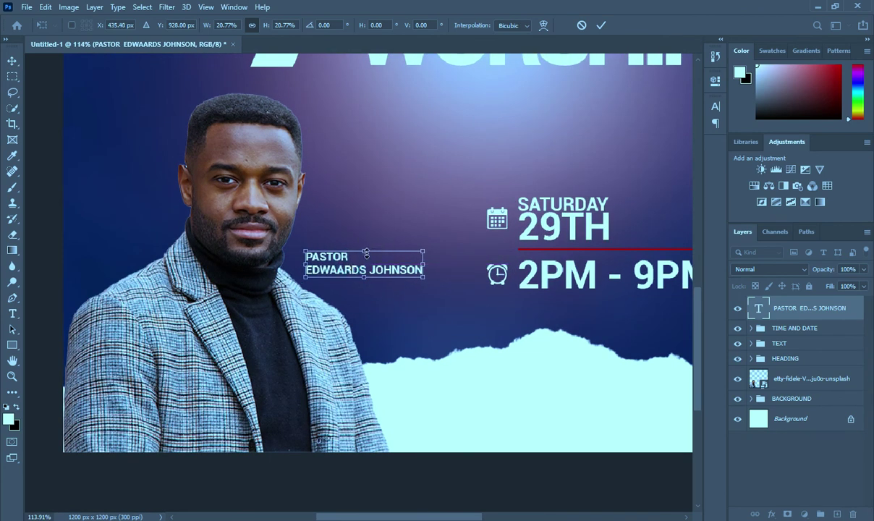
left_click_drag(364, 252, 364, 255)
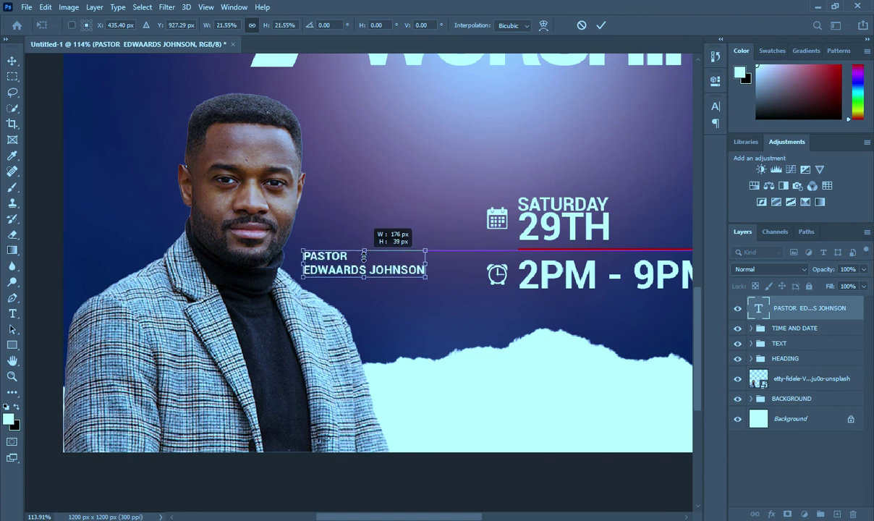
scroll(364, 250, "up", 1)
left_click_drag(436, 259, 432, 260)
left_click(602, 26)
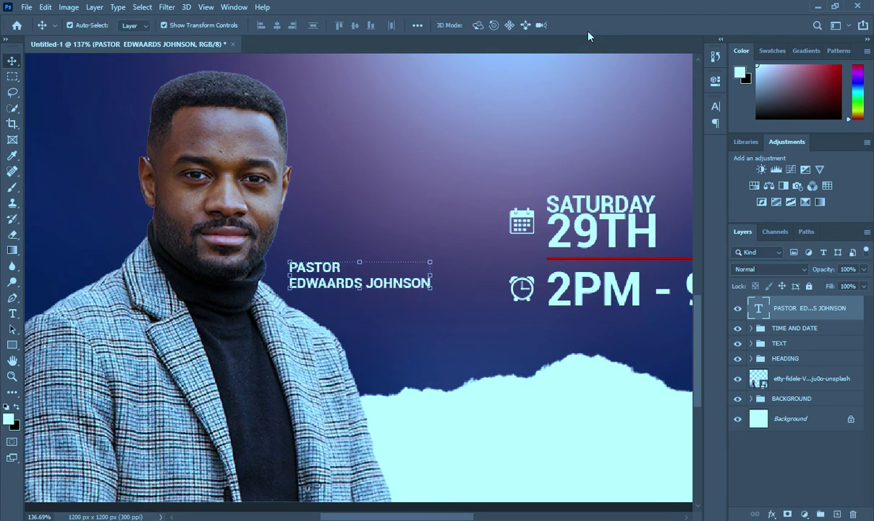
- Color the word PASTOR in the name text red (ff0000)
key("t")
left_click_drag(343, 267, 288, 266)
left_click(485, 25)
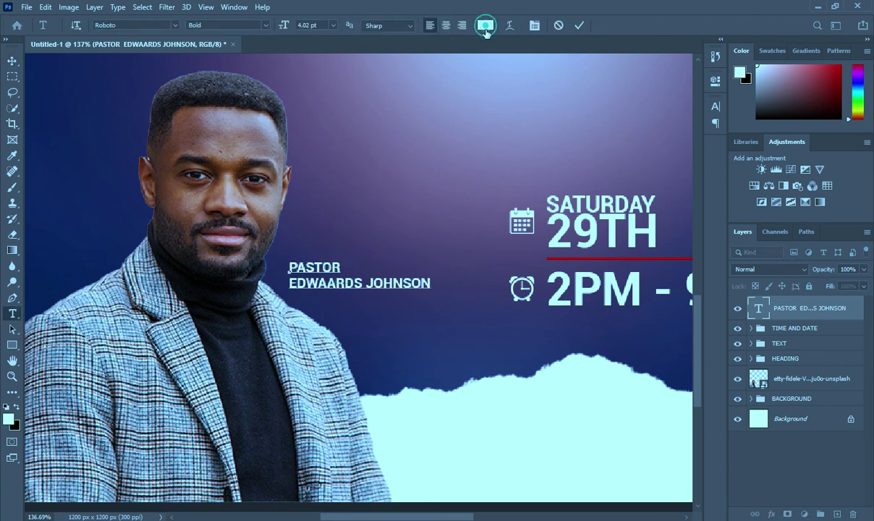
mouse_move(655, 254)
left_mouse_down()
mouse_move(720, 240)
mouse_move(684, 229)
mouse_move(726, 219)
left_mouse_up()
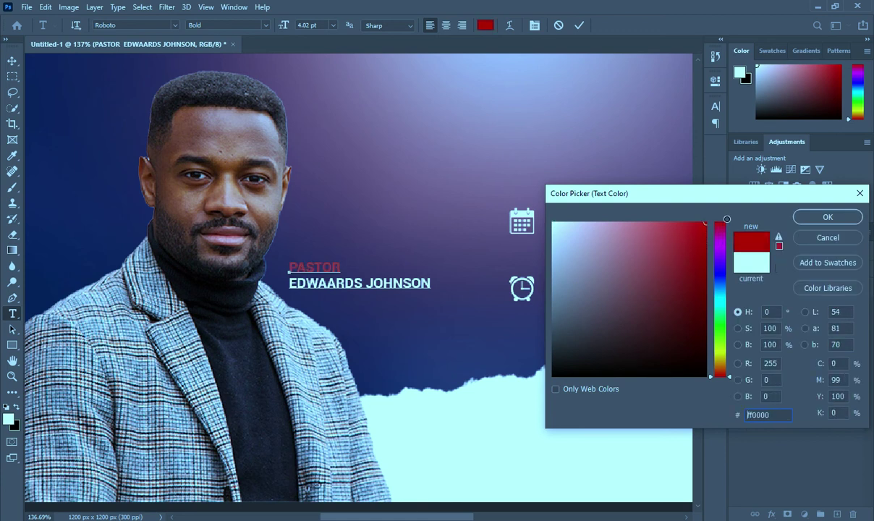
left_click(823, 217)
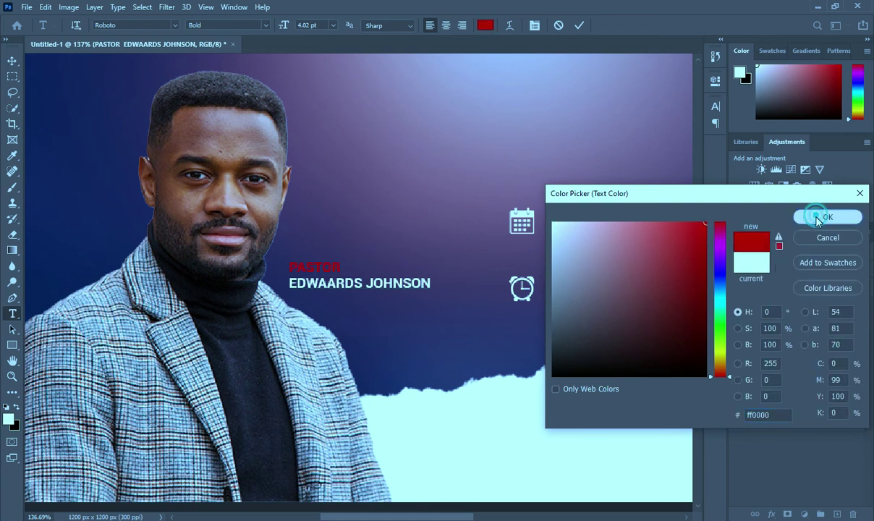
left_click(579, 26)
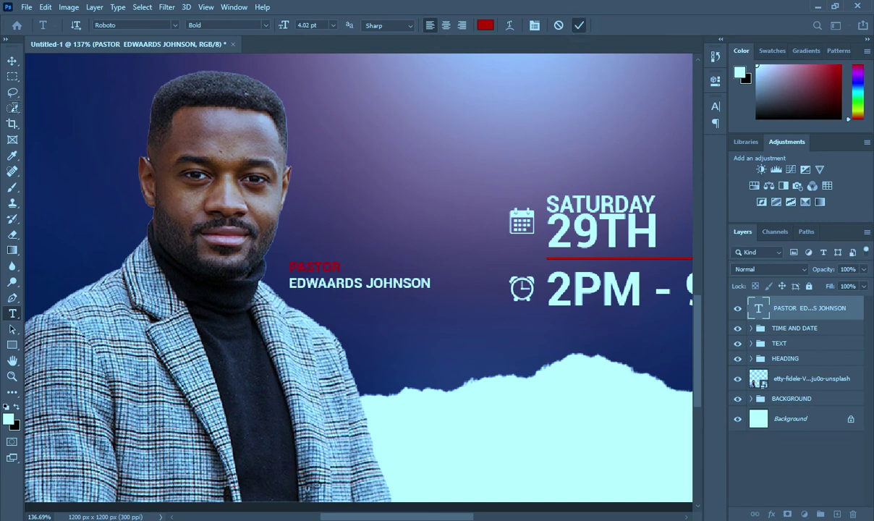
key("v")
- Shrink the pastor title and name text slightly beside the photo and deselect it
scroll(253, 269, "down", 3)
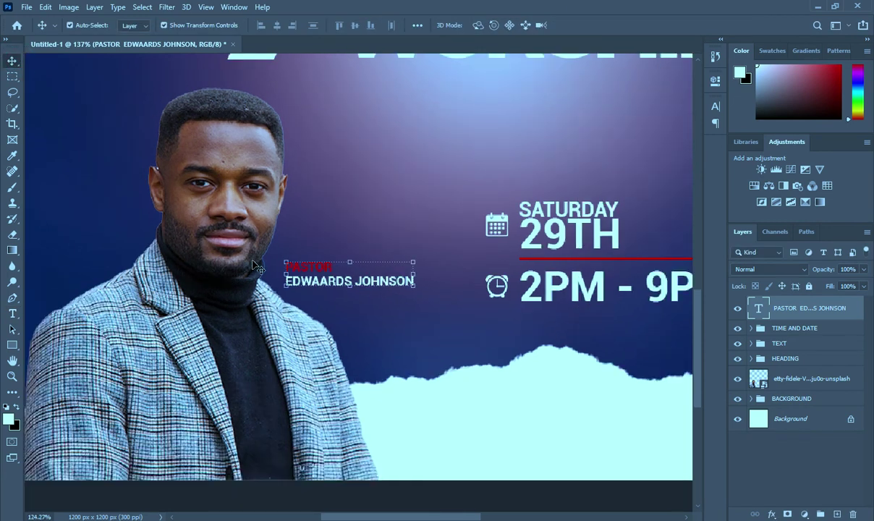
left_click_drag(373, 279, 366, 280)
left_click(600, 25)
left_click(365, 488)
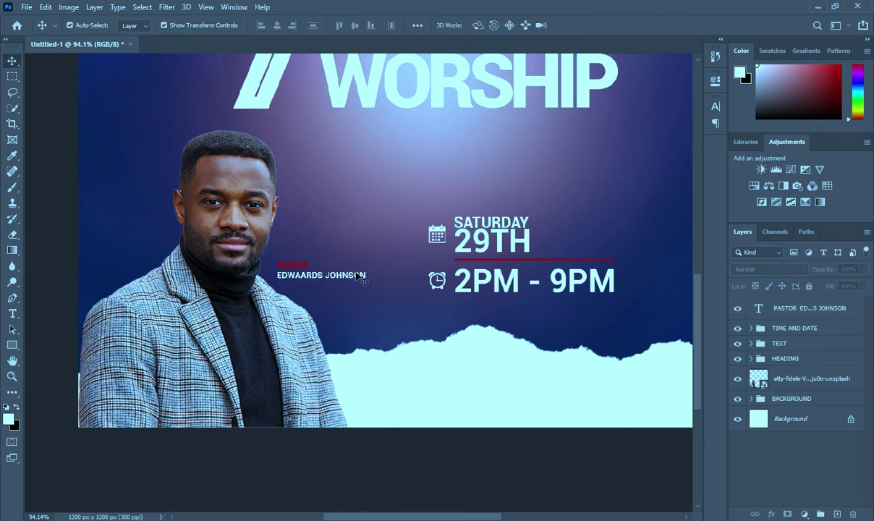
scroll(360, 278, "down", 3)
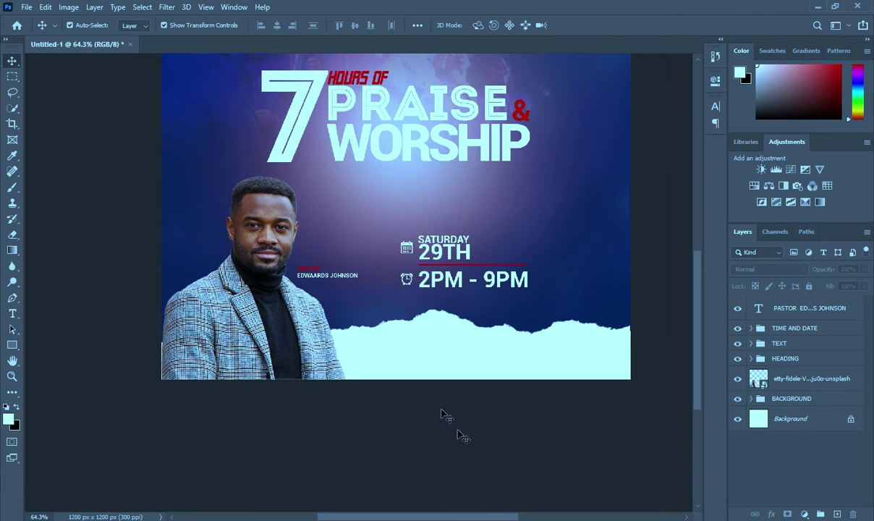
- Place the location-black-png-10 image from the 7HOURS OF PRAISE folder, scaled to under 1%, on the torn-paper strip below the clock icon
key("alt+Tab")
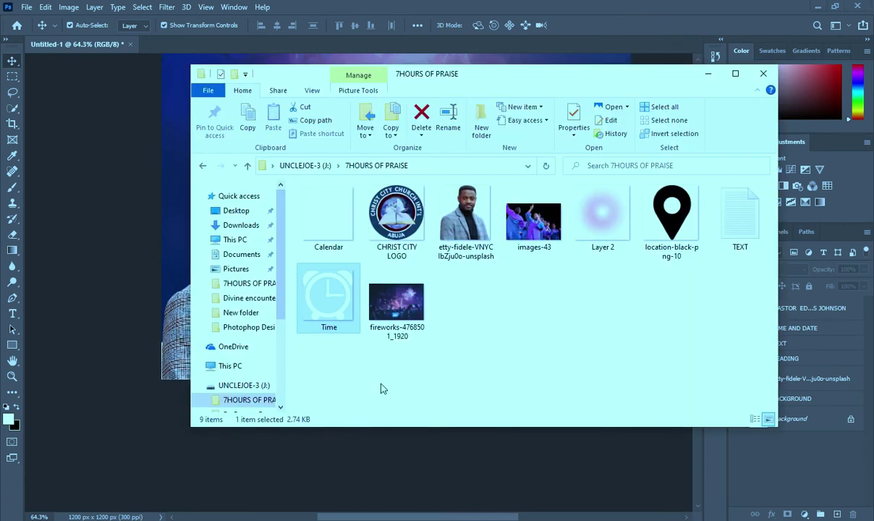
left_click(676, 215)
left_click_drag(684, 217, 485, 388)
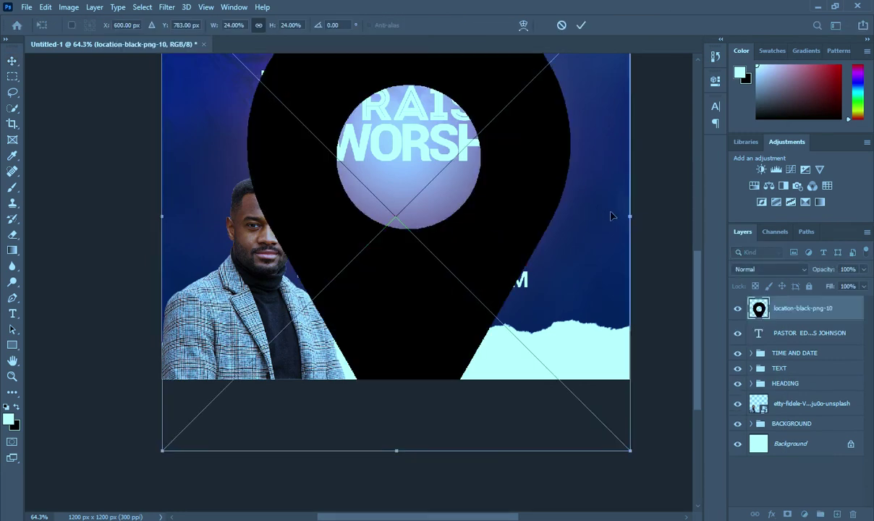
left_click_drag(633, 216, 375, 369)
scroll(439, 319, "up", 3)
scroll(439, 319, "up", 1)
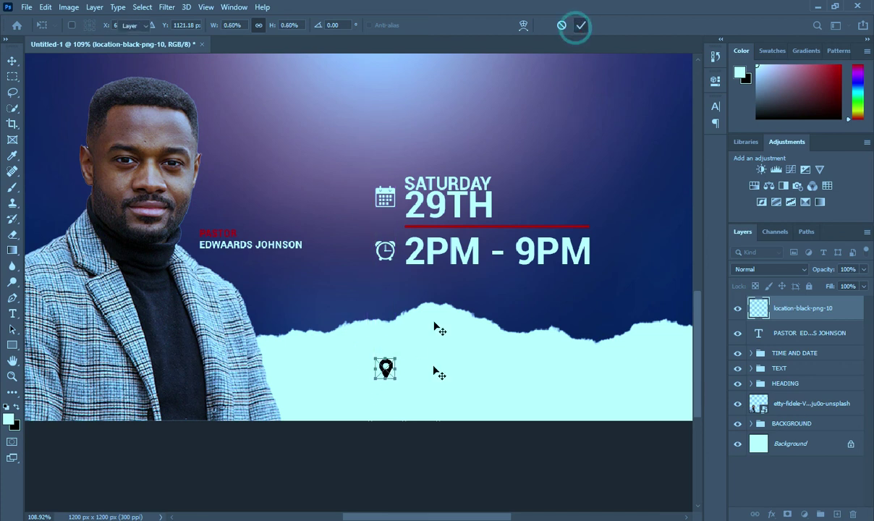
left_click(580, 25)
scroll(390, 371, "up", 2)
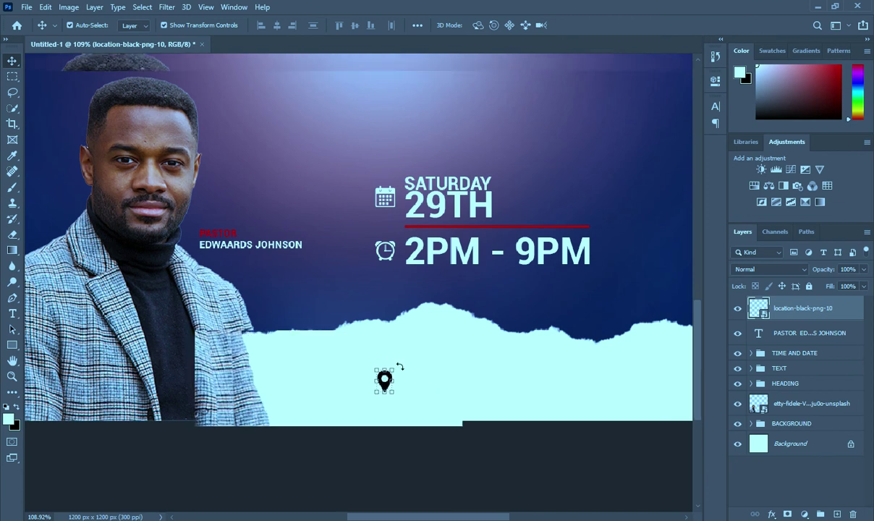
- Copy the venue name and address lines from the TEXT file in Notepad and paste them into the flyer as a new text layer
key("alt+Tab")
key("ctrl+c")
left_click_drag(282, 316, 225, 304)
key("alt+Tab")
key("t")
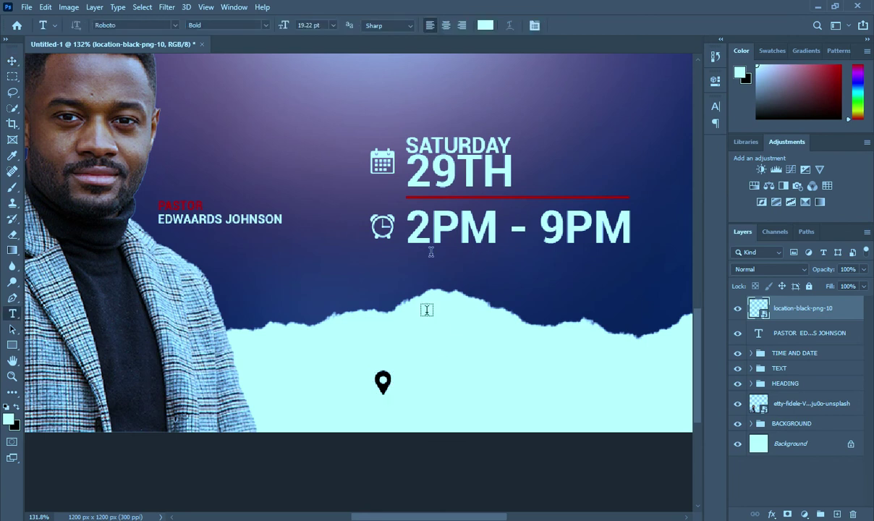
left_click(341, 108)
key("ctrl+v")
left_click(580, 26)
- Set the venue name and address text color to black (000000)
left_click(486, 25)
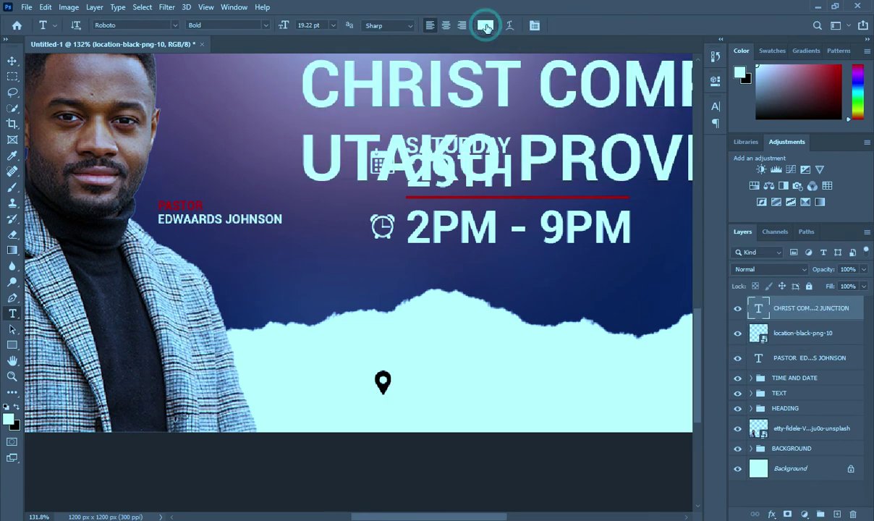
left_click_drag(579, 328, 554, 376)
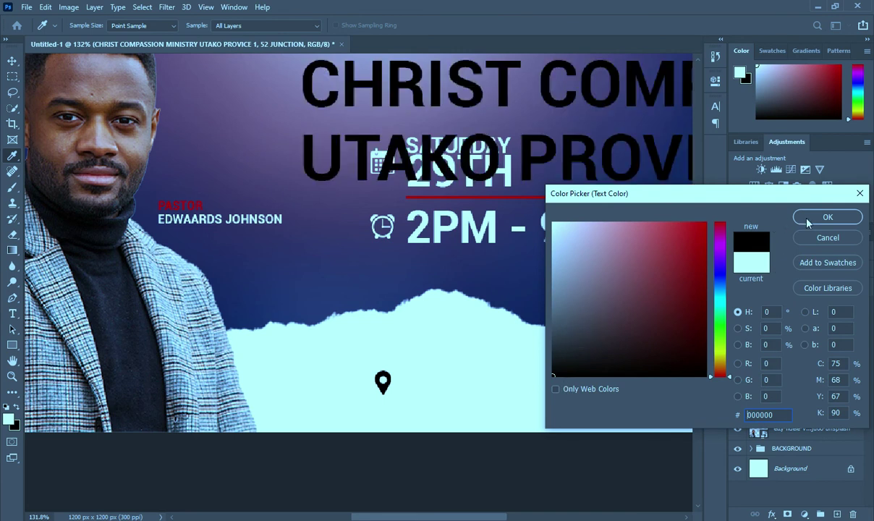
left_click(803, 217)
- Scale the venue text to about 23.4% and place it right of the location pin, matching the width of the time text
left_click(10, 63)
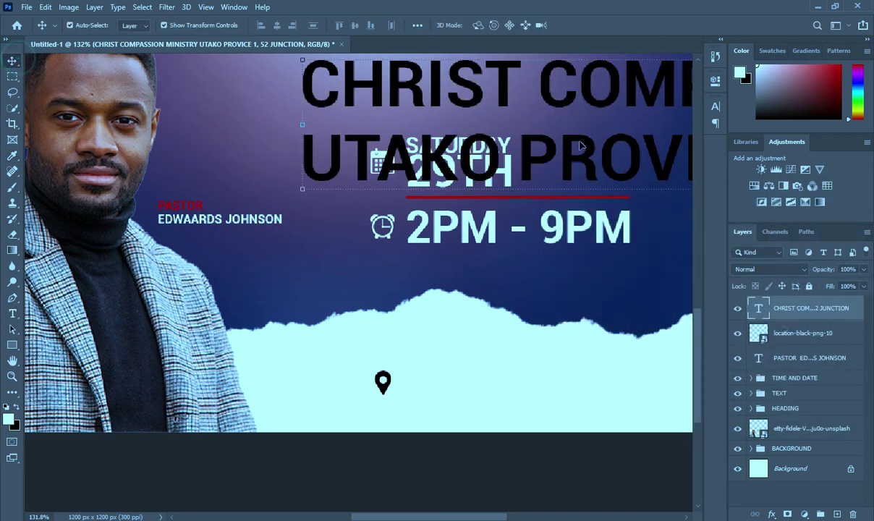
left_click_drag(306, 124, 492, 124)
left_click_drag(606, 147, 285, 145)
left_click_drag(555, 65, 537, 376)
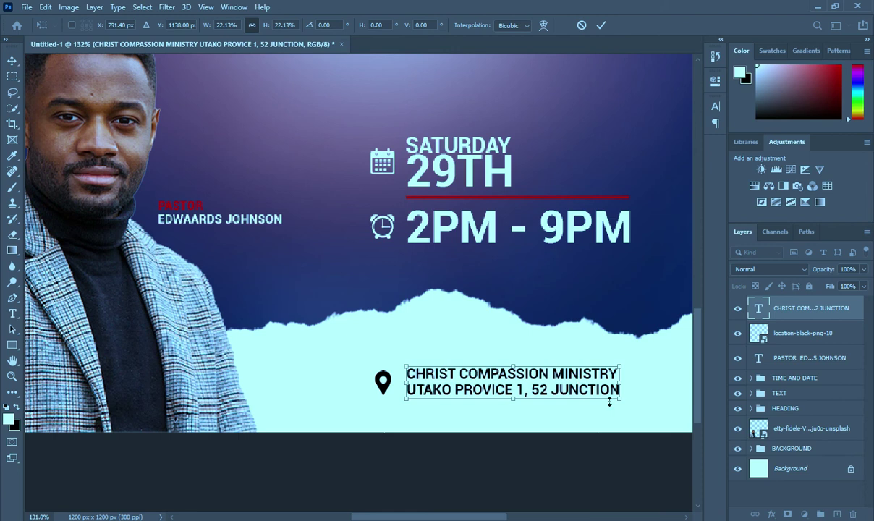
left_click_drag(618, 398, 634, 383)
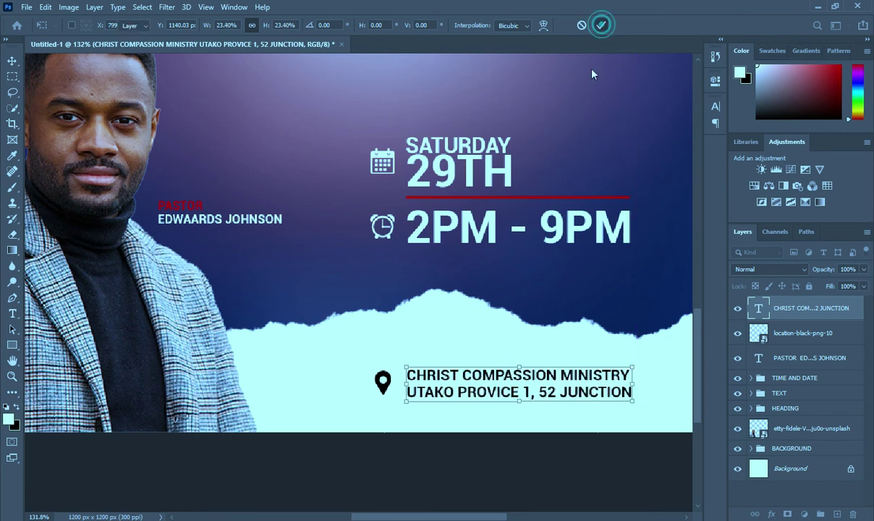
left_click(601, 25)
- Nudge the venue text up slightly to line up with the location pin and deselect it
scroll(479, 391, "down", 3)
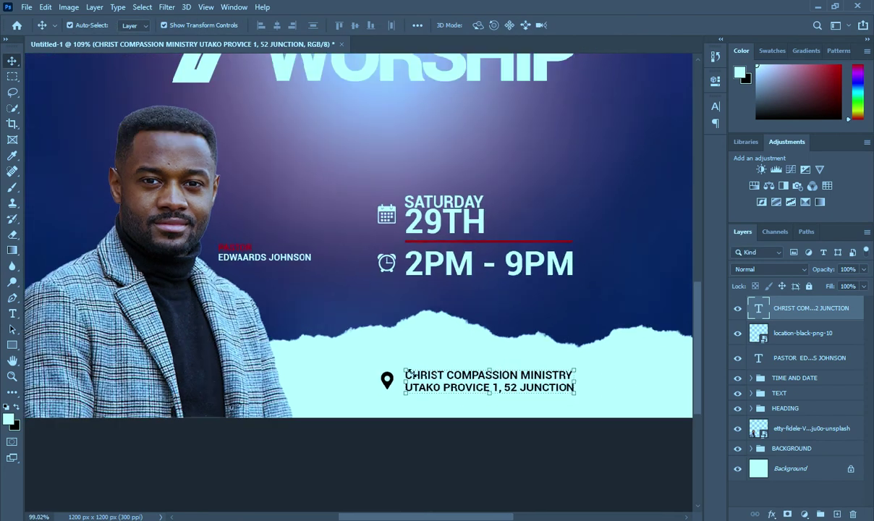
left_click_drag(481, 382, 481, 380)
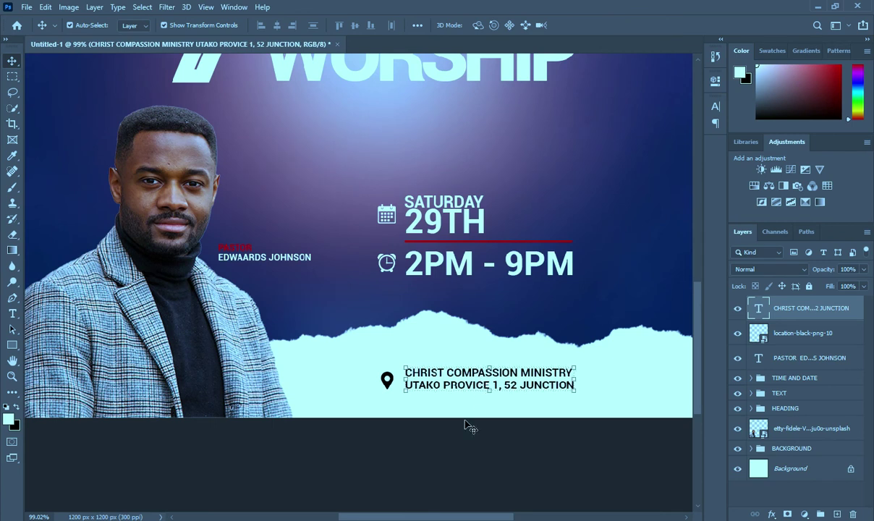
key("Down")
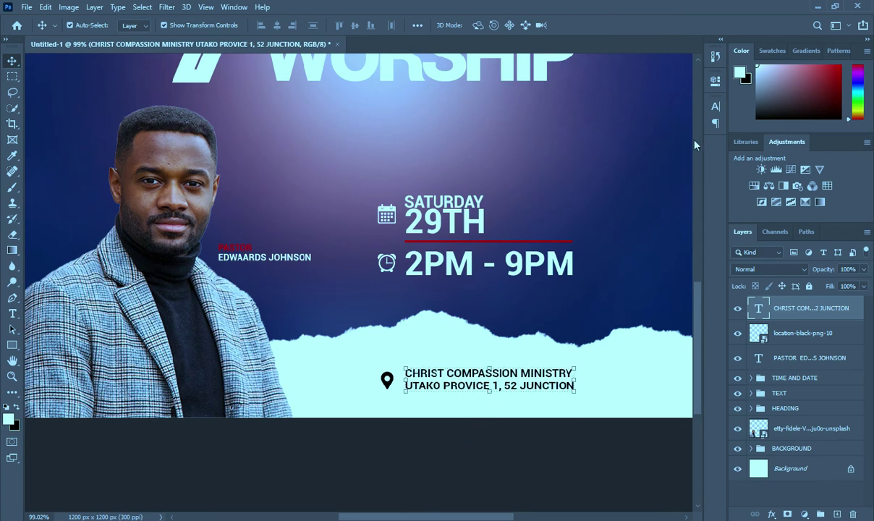
left_click(499, 434)
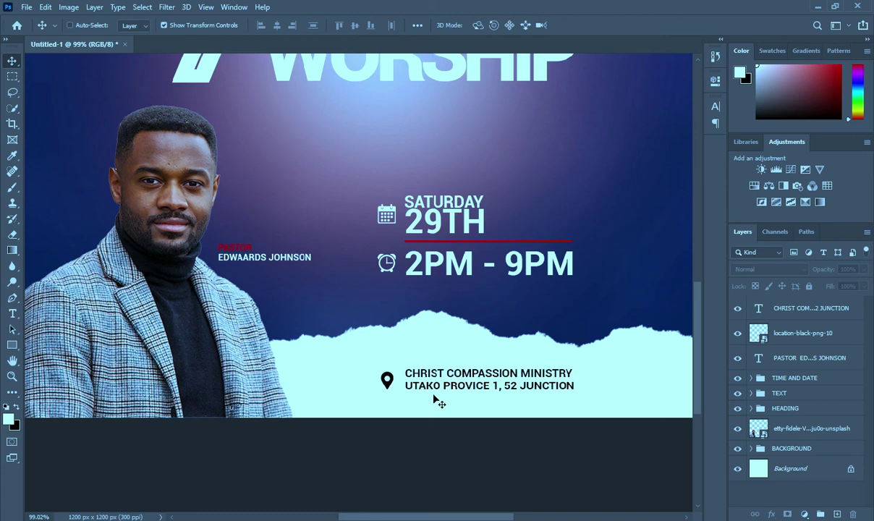
key("ctrl+0")
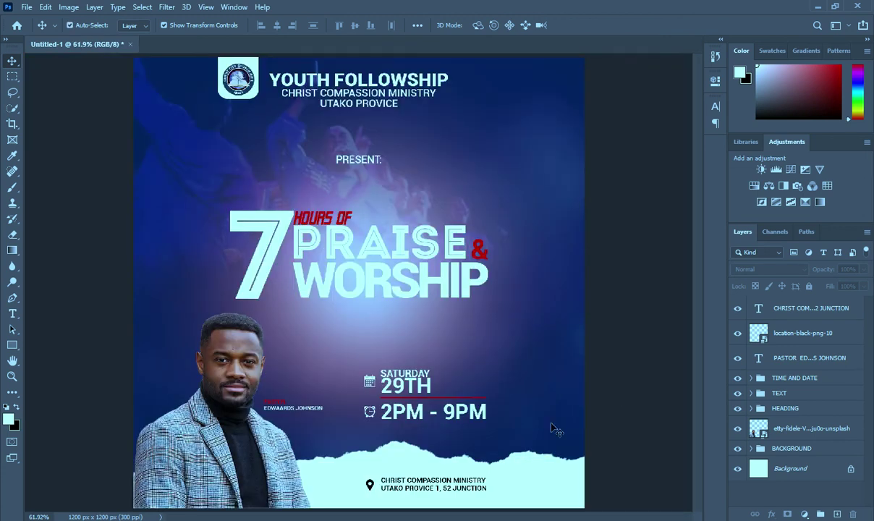
scroll(474, 405, "down", 1)
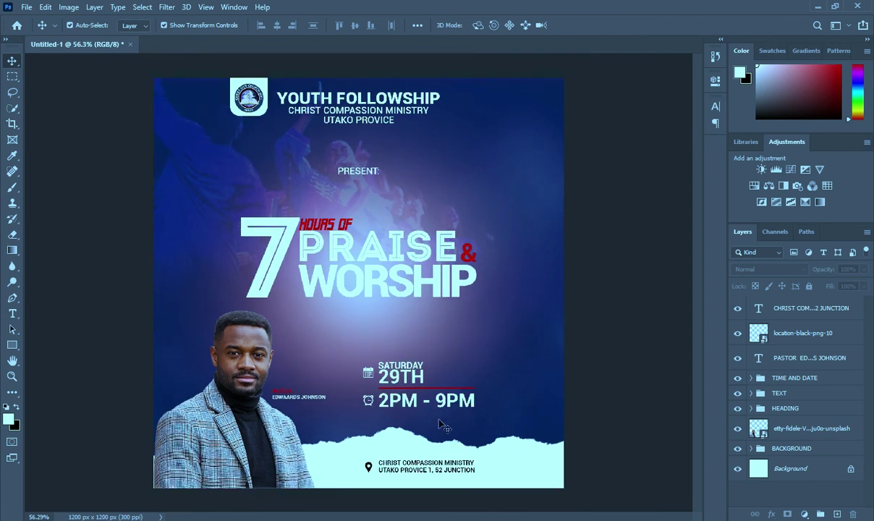
scroll(385, 318, "up", 1)
scroll(385, 316, "down", 2)
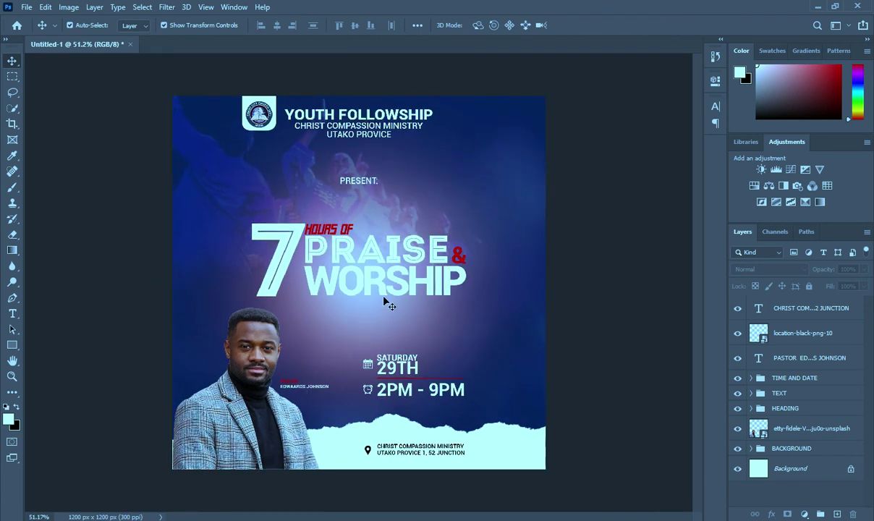
scroll(388, 298, "up", 3)
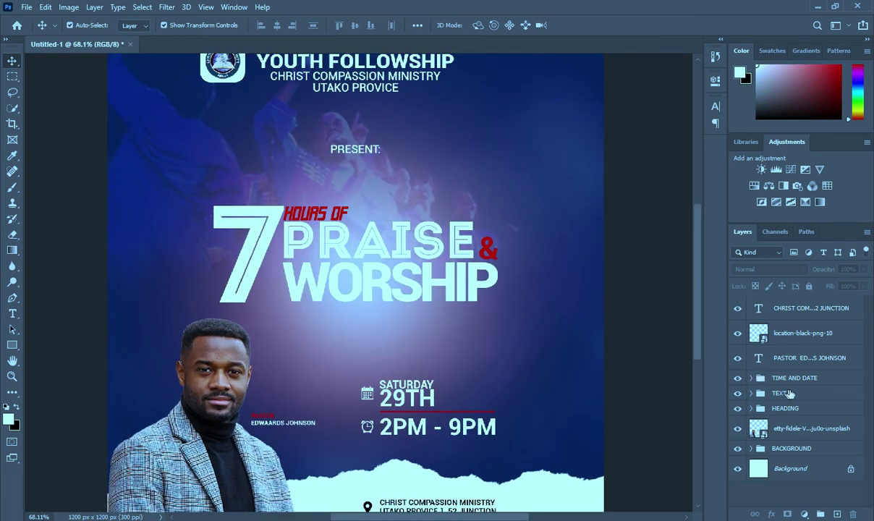
- Group the venue text and location pin layers and name the group LOCATION
left_click(786, 311)
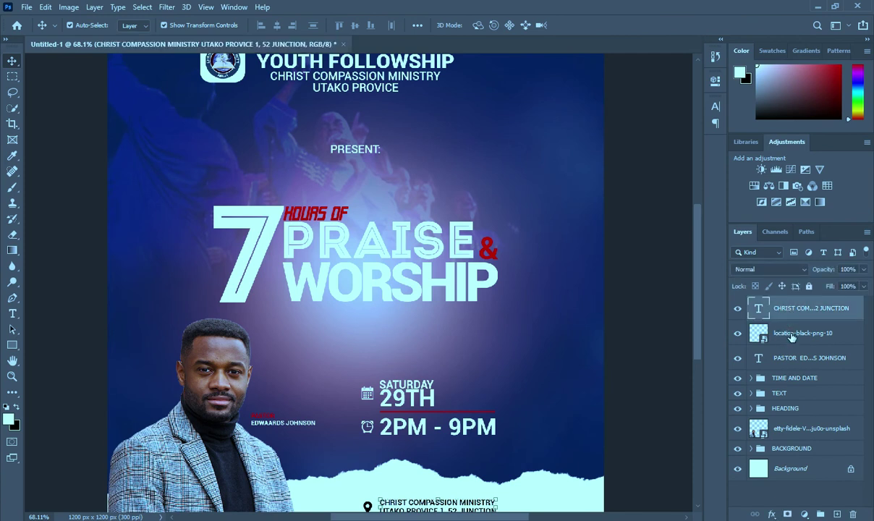
left_click(793, 337, "shift")
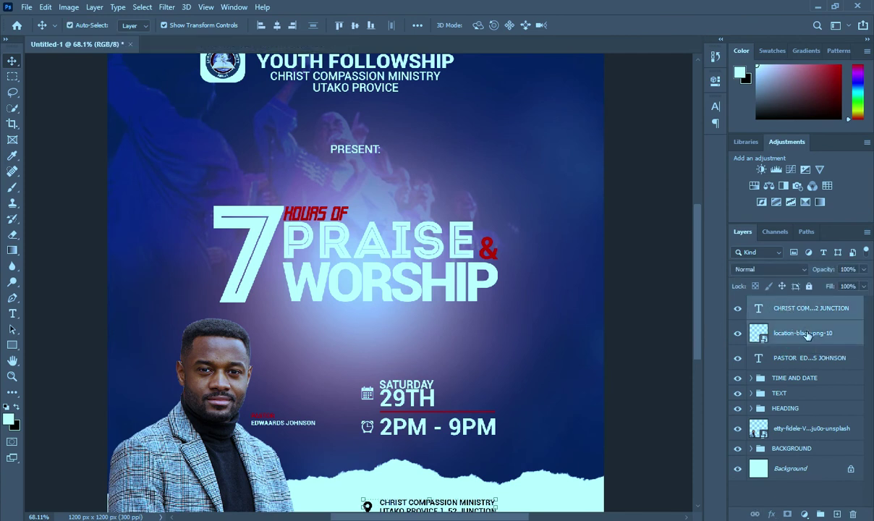
key("ctrl+g")
double_click(781, 303)
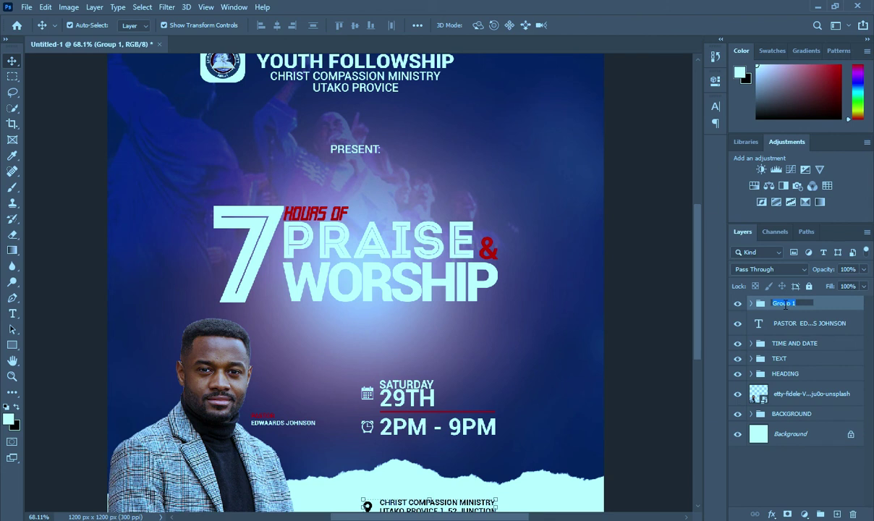
type("LOCATIN")
key("Return")
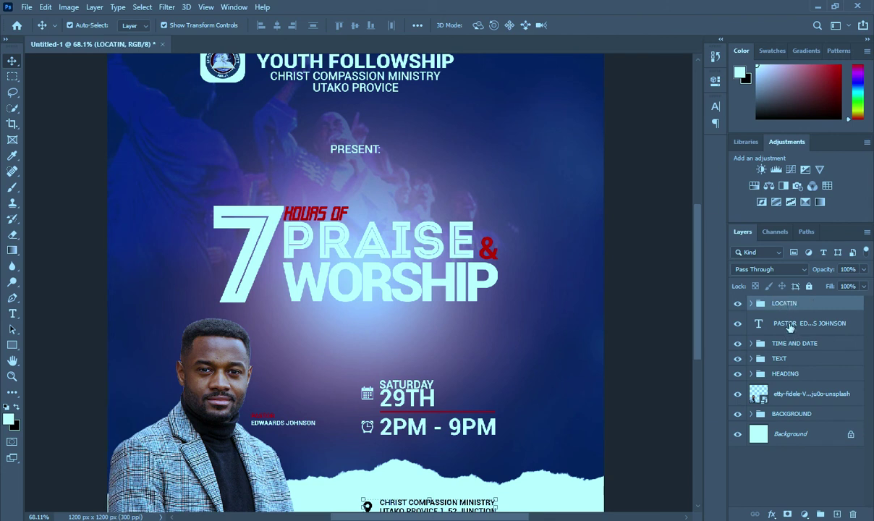
double_click(786, 304)
left_click(808, 303)
- Group the pastor's name text with the pastor photo layer, name the group PASTOR, and deselect it
left_click(799, 330)
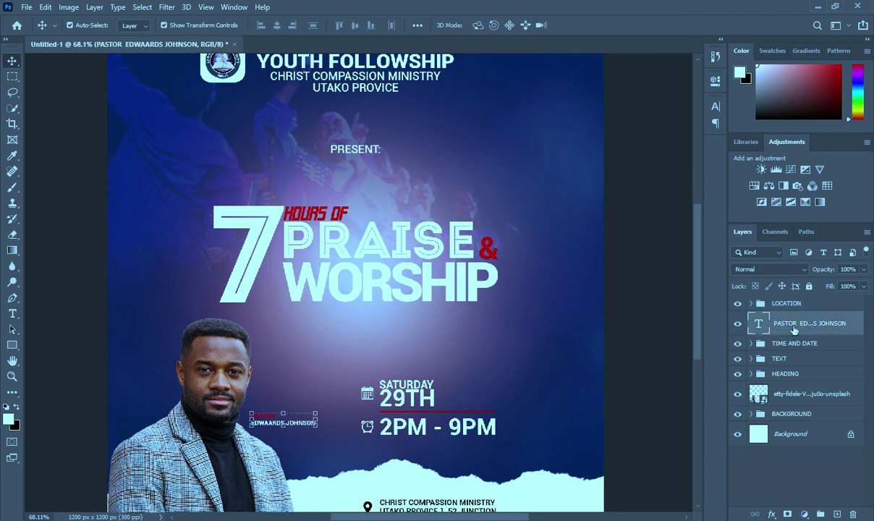
left_click_drag(802, 400, 802, 333)
left_click(802, 325, "shift")
key("ctrl+g")
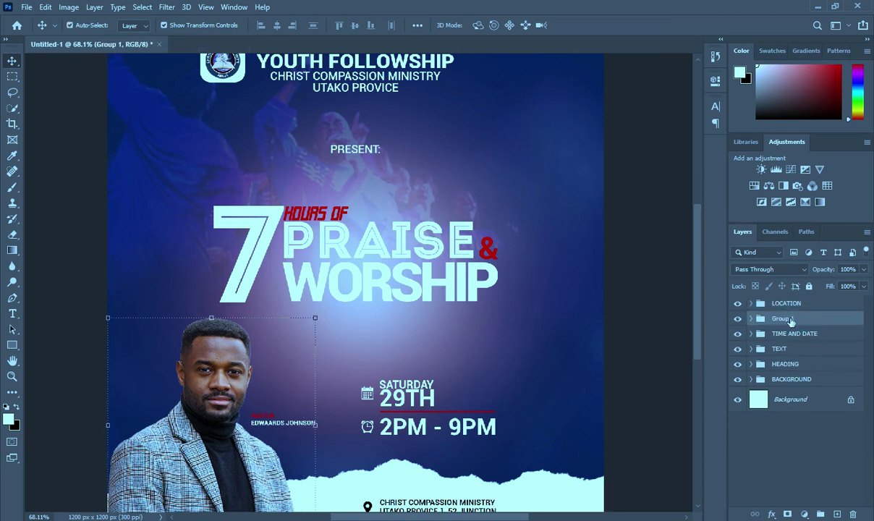
double_click(790, 320)
key("Return")
left_click(626, 270)
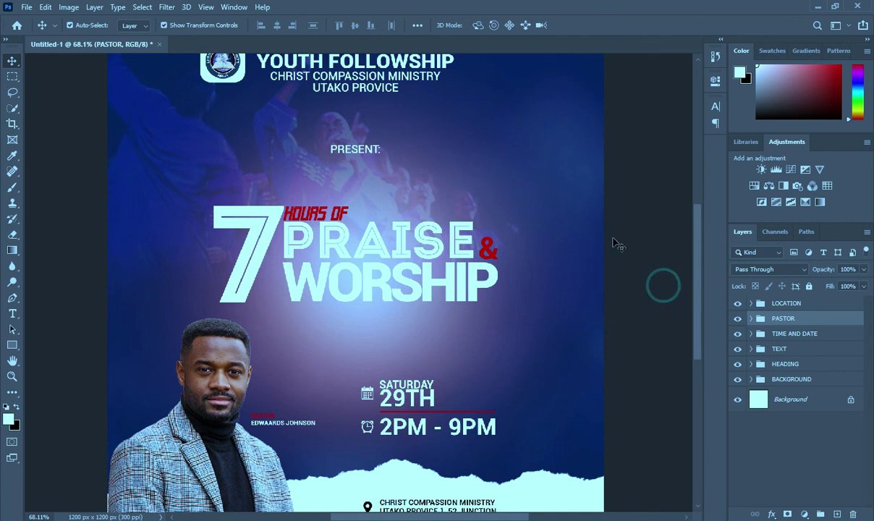
- Add a Bevel & Emboss effect to the TEXT group with Emboss style, depth 261% and size 9 px
key("ctrl+0")
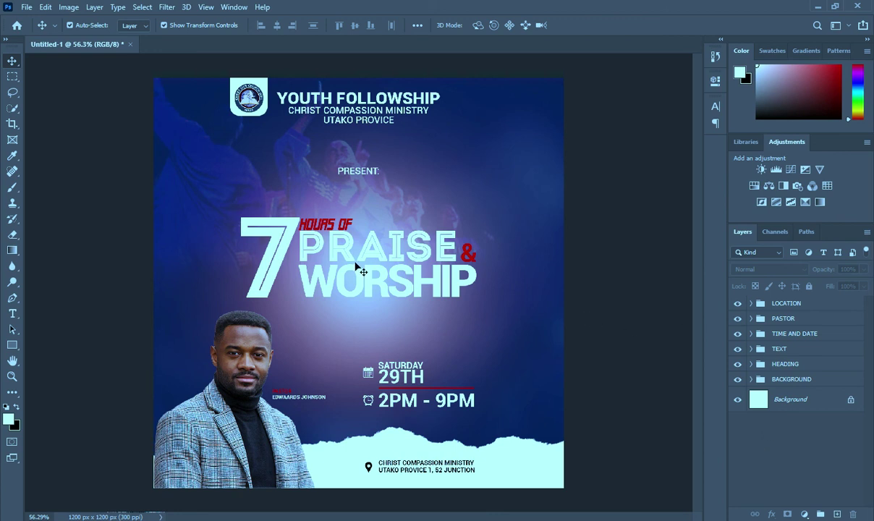
scroll(358, 266, "up", 1)
left_click(781, 349)
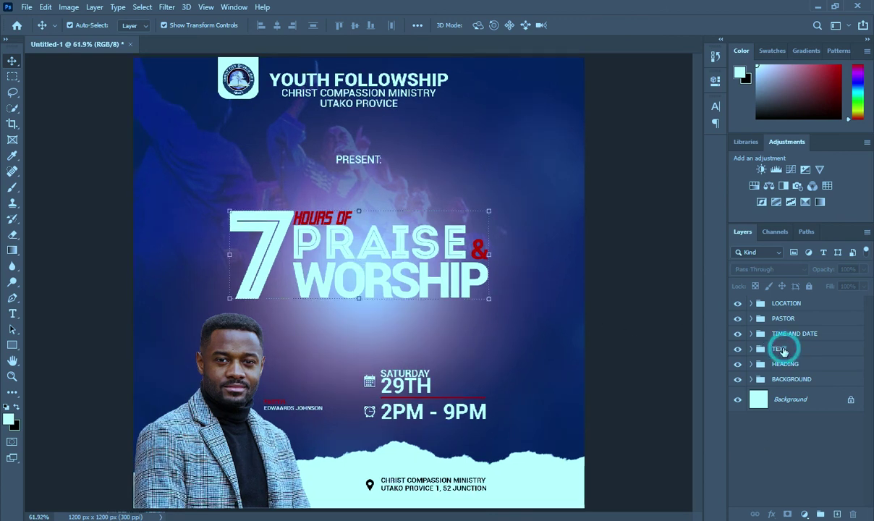
left_click(772, 513)
left_click(787, 408)
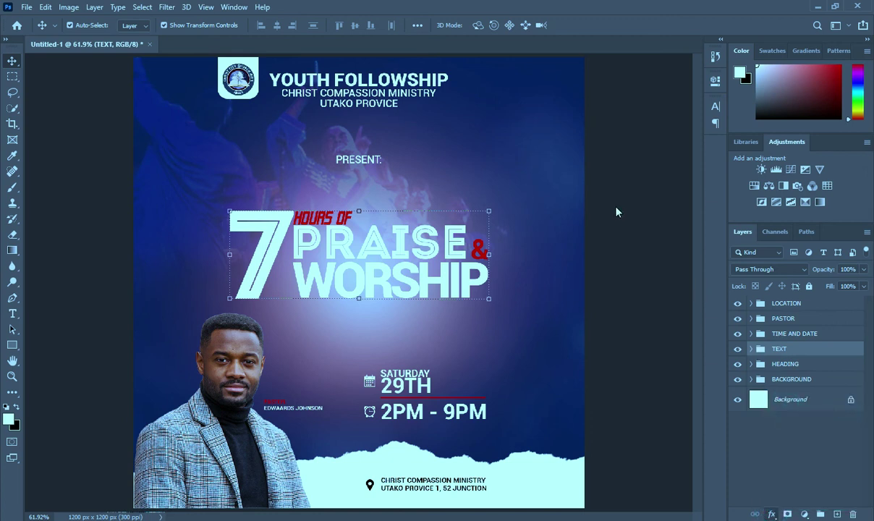
left_click_drag(603, 170, 724, 160)
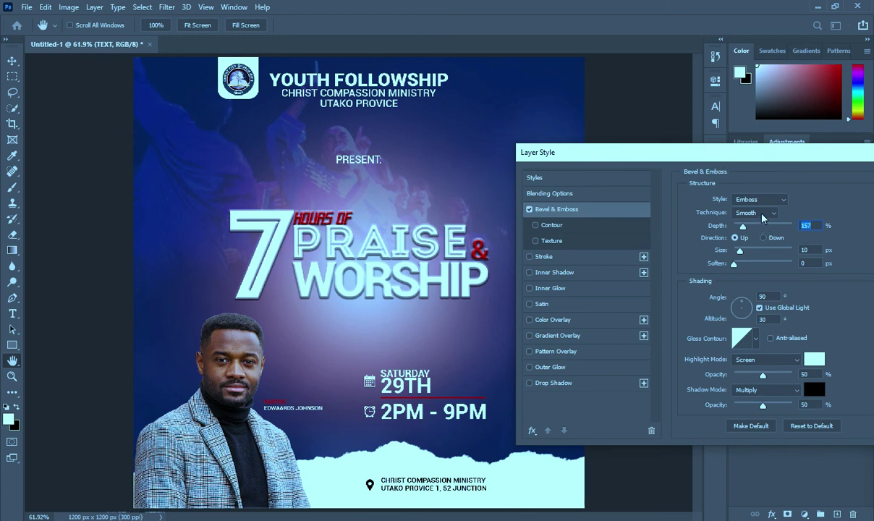
left_click_drag(743, 230, 751, 232)
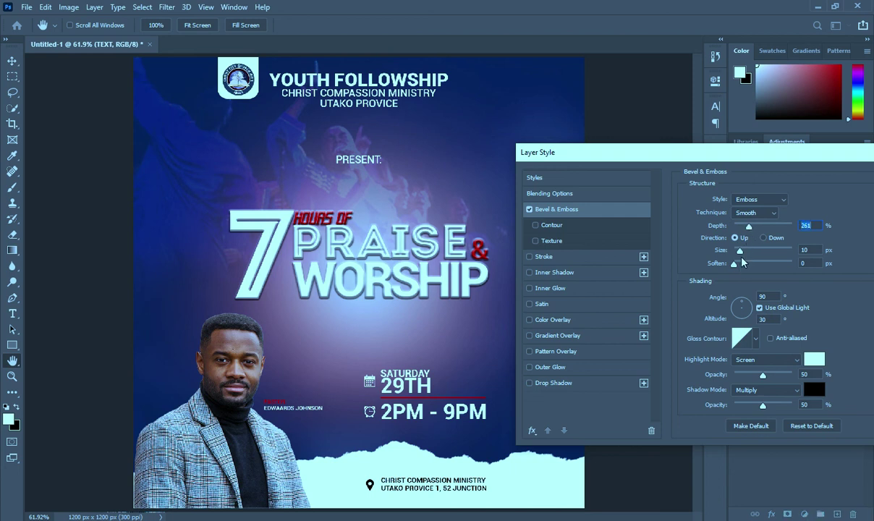
left_click_drag(740, 251, 740, 256)
left_click_drag(709, 152, 693, 151)
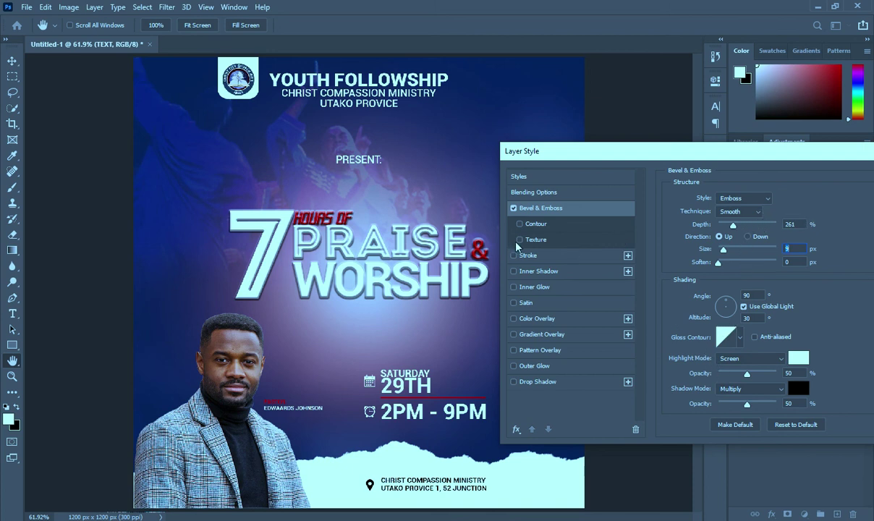
- Add an Inner Glow to the TEXT group in Multiply blend mode and raise its opacity slightly
left_click(535, 288)
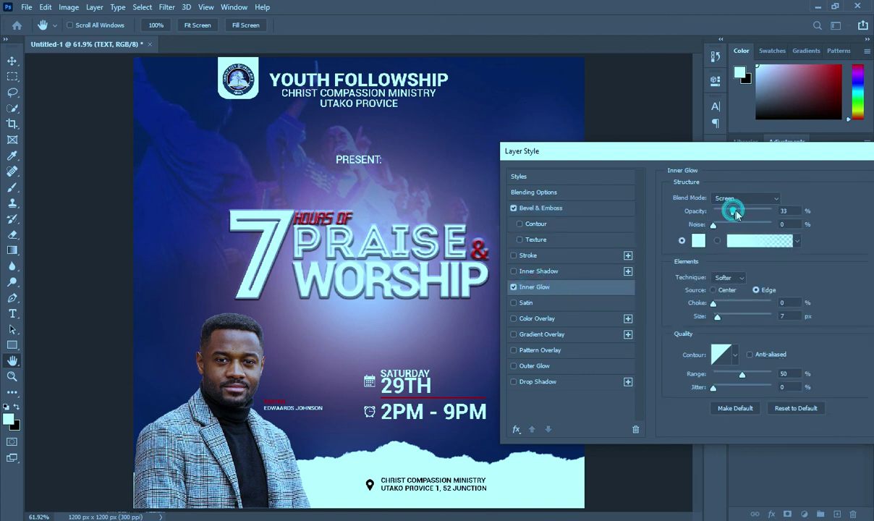
left_click(734, 199)
left_click(730, 246)
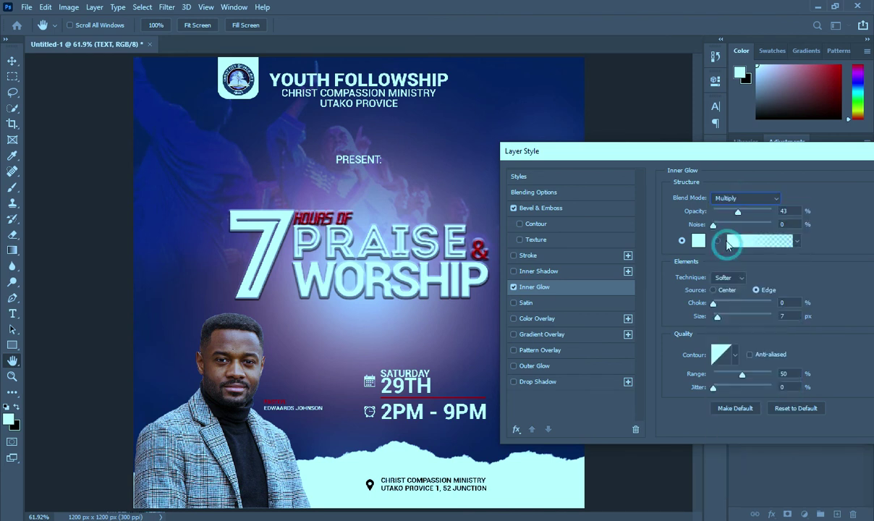
left_click_drag(745, 217, 748, 216)
- Add a Satin effect to the TEXT group in Multiply mode at 19% opacity
left_click(542, 305)
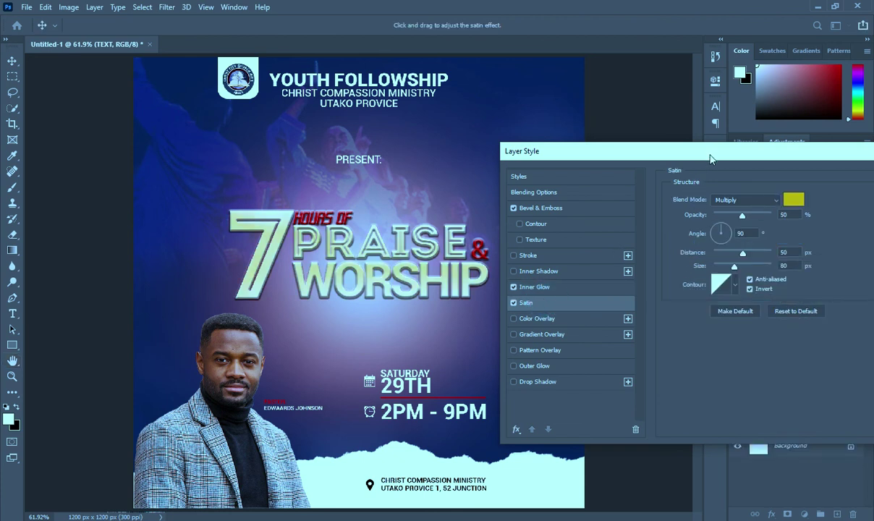
left_click_drag(742, 217, 765, 219)
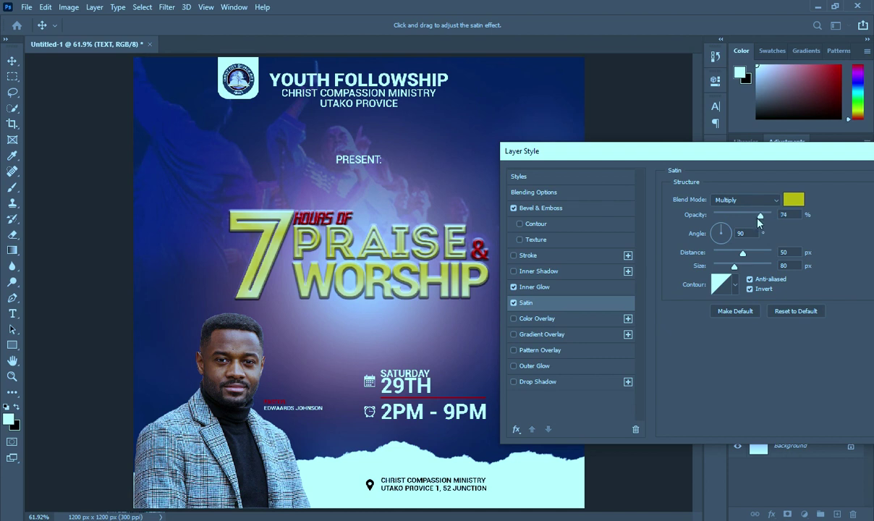
left_click_drag(752, 224, 723, 229)
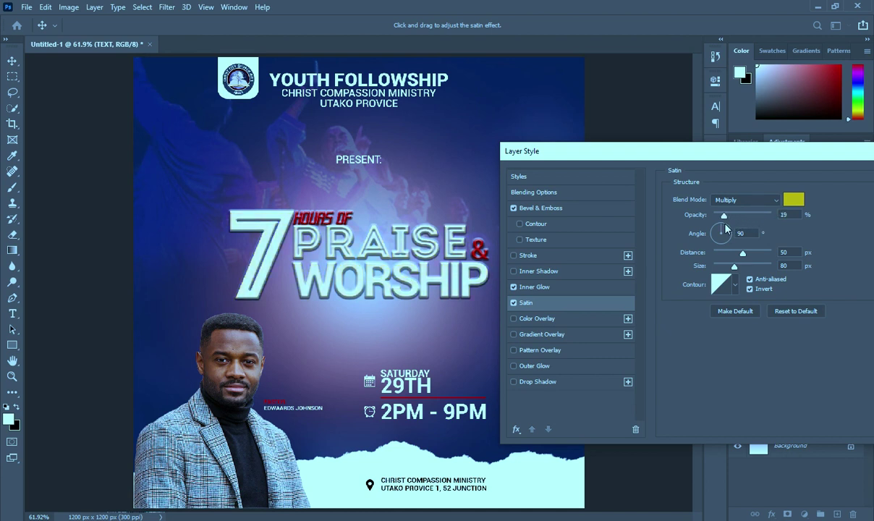
left_click_drag(728, 229, 727, 227)
left_click_drag(751, 154, 743, 150)
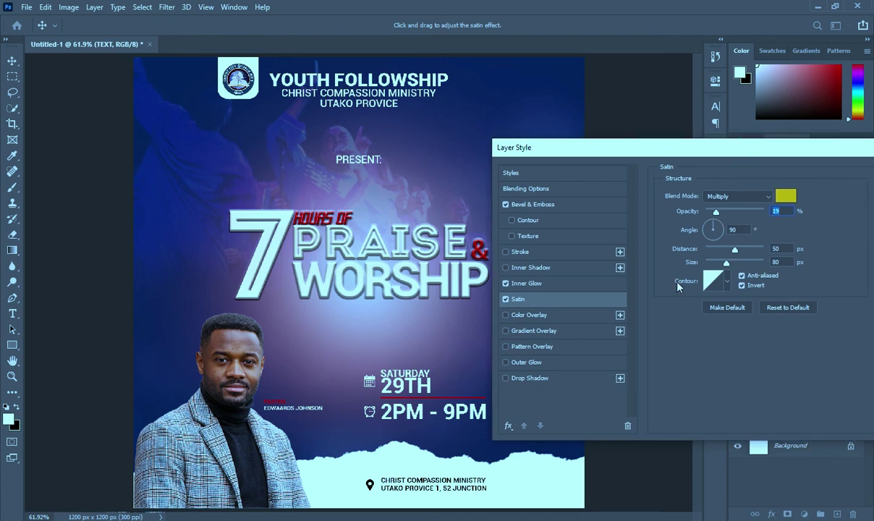
- Add a black Drop Shadow to the TEXT group with 66% opacity and 18 px size, and apply the layer style
left_click(542, 379)
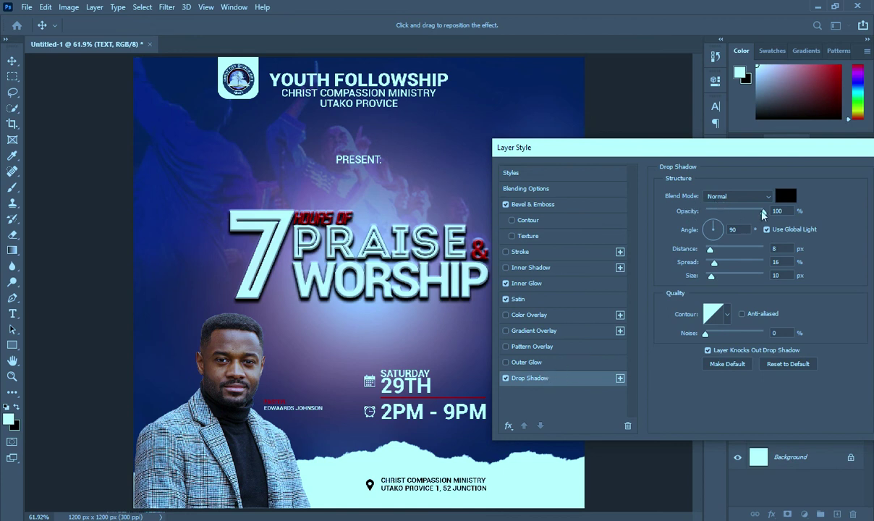
left_click_drag(763, 212, 746, 219)
left_click_drag(712, 278, 712, 280)
left_click_drag(712, 280, 715, 282)
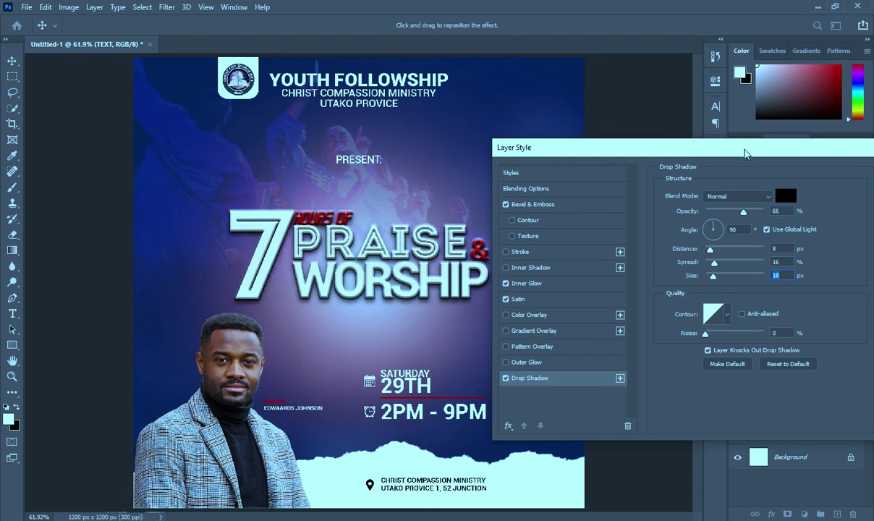
left_click_drag(744, 147, 625, 148)
left_click(791, 171)
- Scale the TEXT group to about 120.56% around its center and move it up slightly
scroll(435, 279, "down", 1)
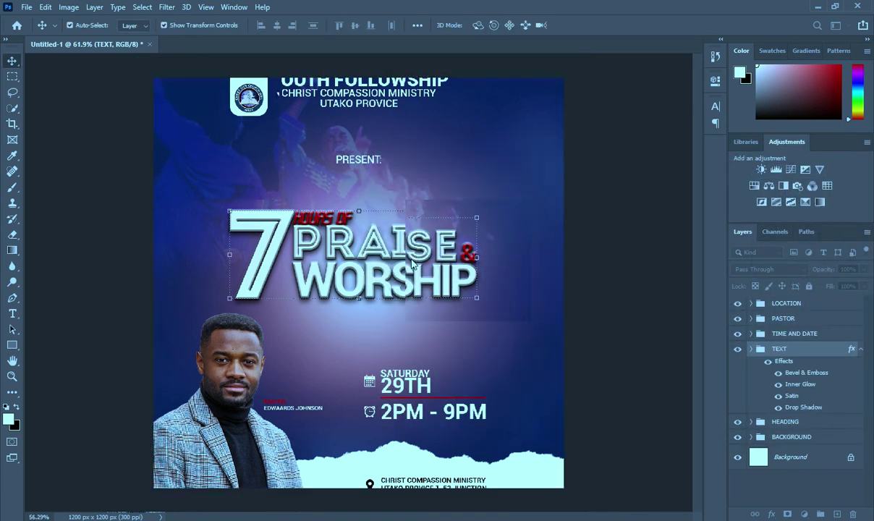
key("ctrl+t")
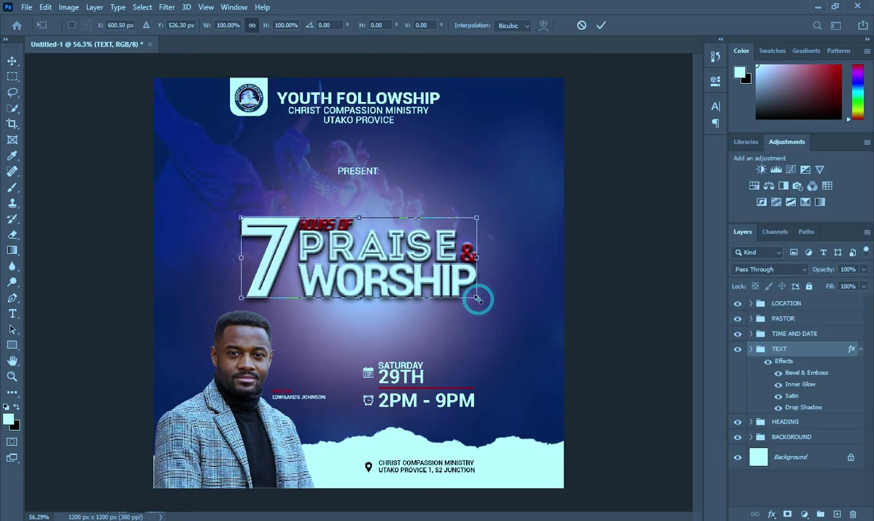
left_click_drag(492, 311, 499, 314)
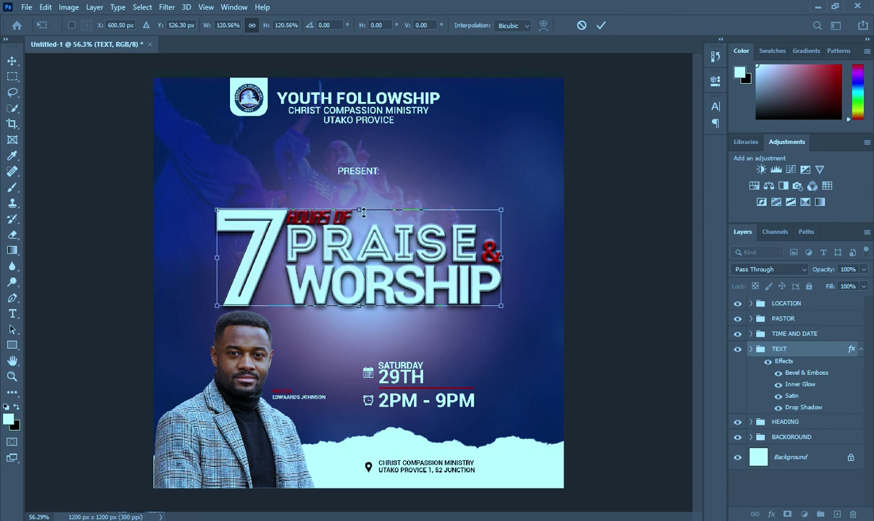
left_click_drag(366, 232, 366, 230)
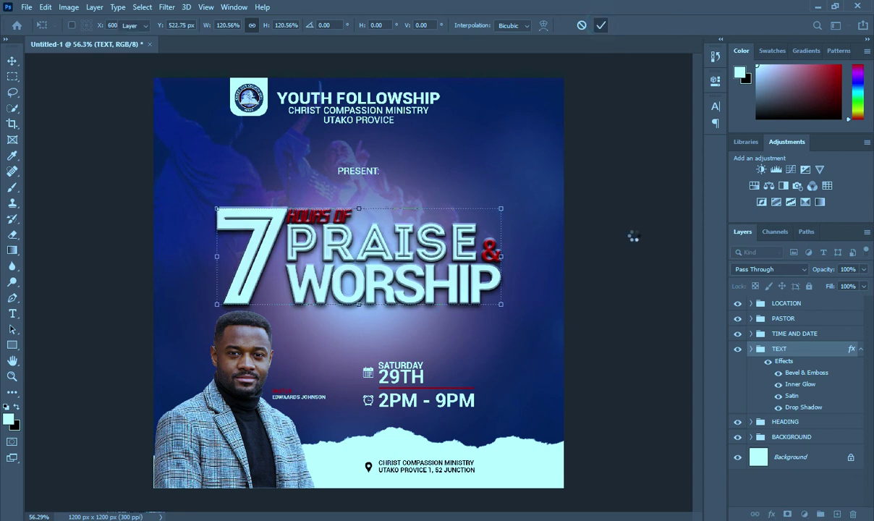
- Add a 4 px outside white stroke to the HOURS OF text layer and deselect it
left_click(346, 218)
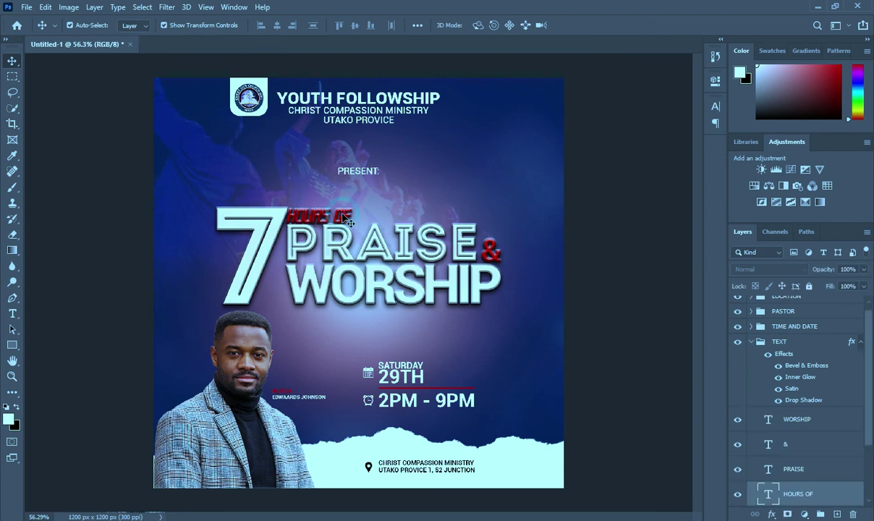
left_click(772, 514)
left_click(781, 426)
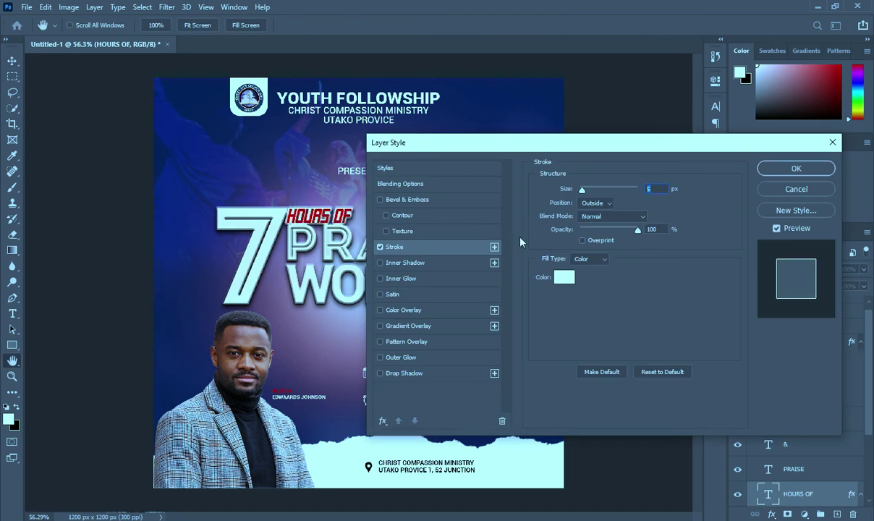
left_click(659, 190)
type("4")
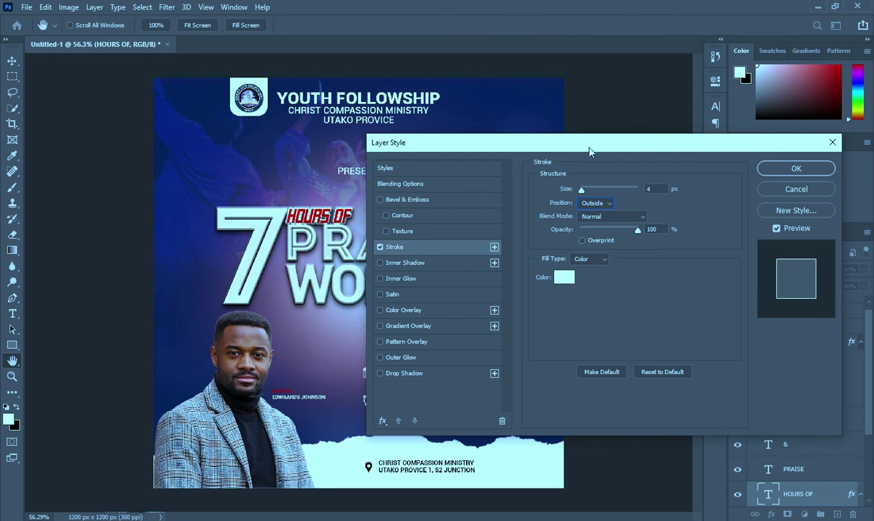
left_click_drag(603, 148, 623, 149)
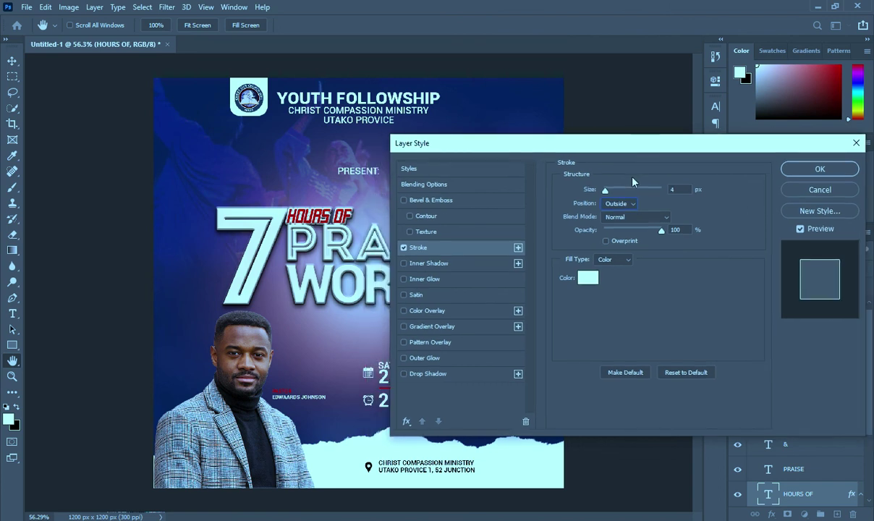
left_click(820, 169)
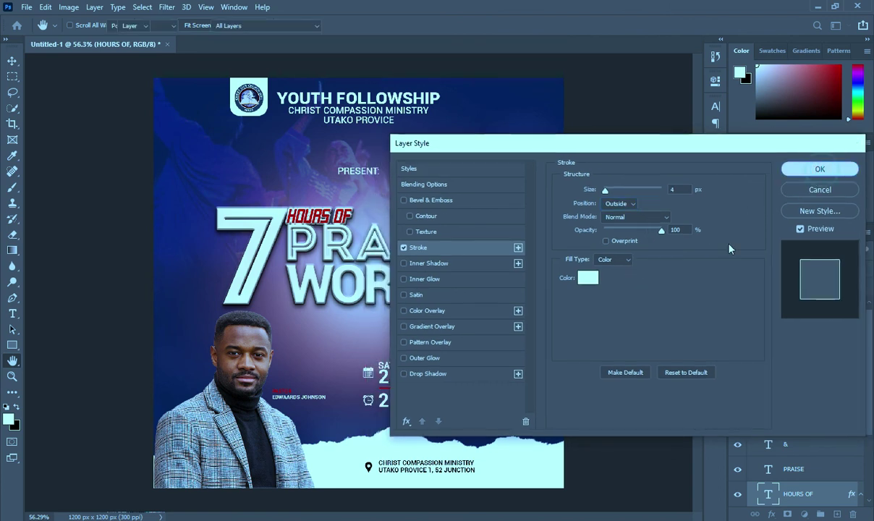
left_click(571, 290)
left_click(629, 266)
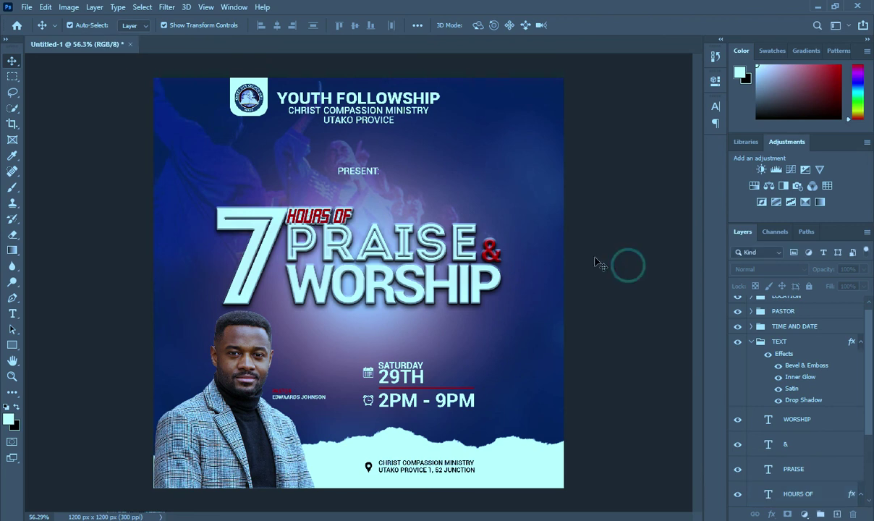
scroll(511, 257, "down", 2)
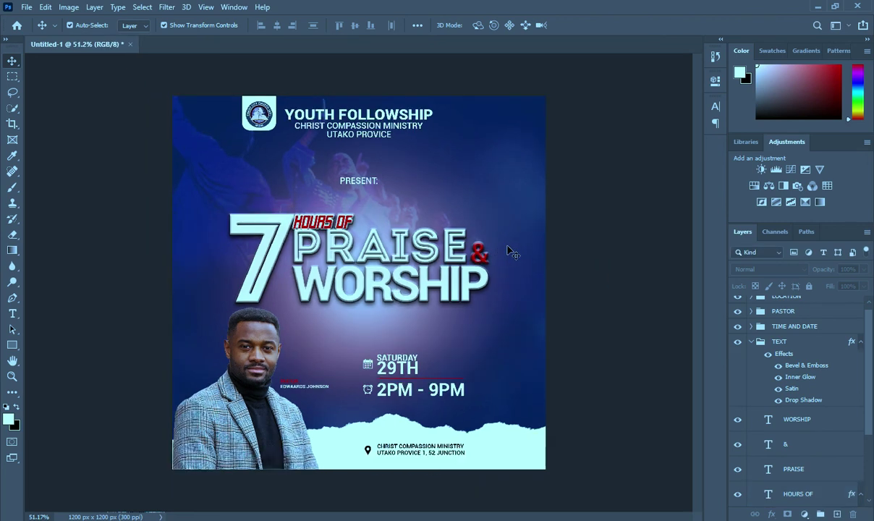
scroll(362, 248, "down", 1)
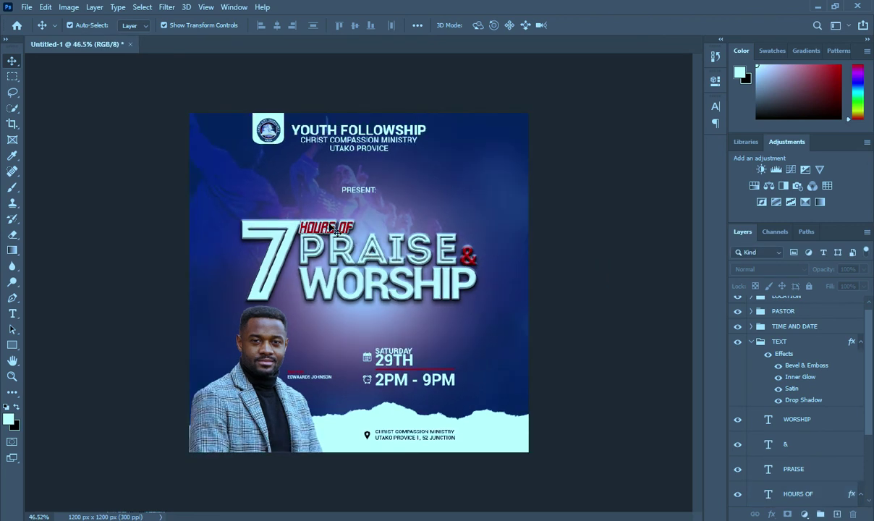
left_click(330, 227)
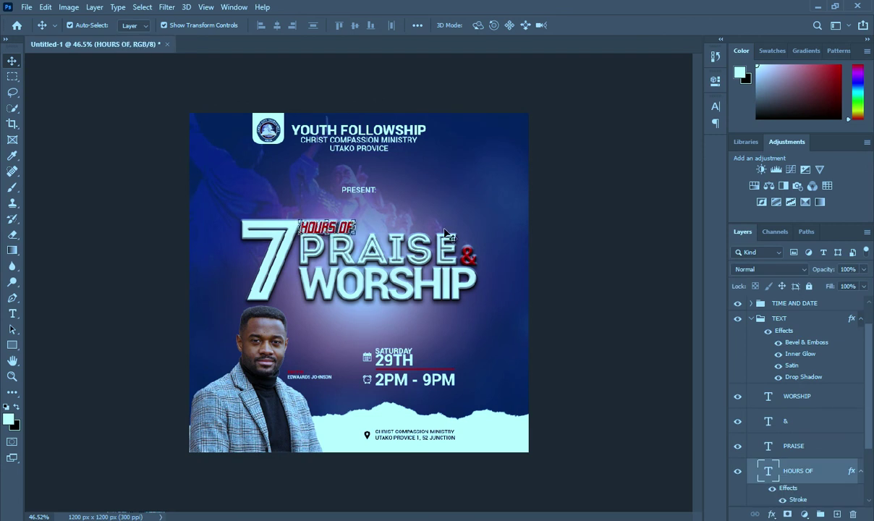
left_click(517, 221)
scroll(369, 243, "up", 1)
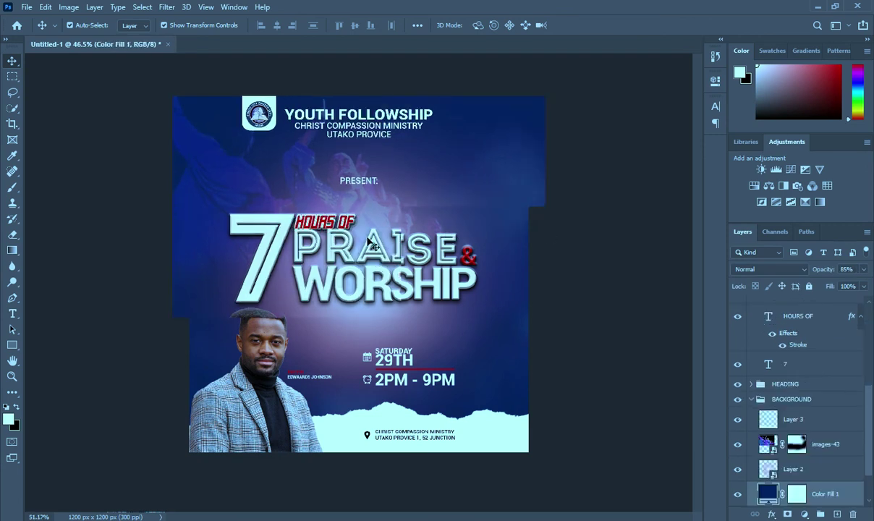
scroll(368, 243, "up", 2)
scroll(355, 239, "down", 2)
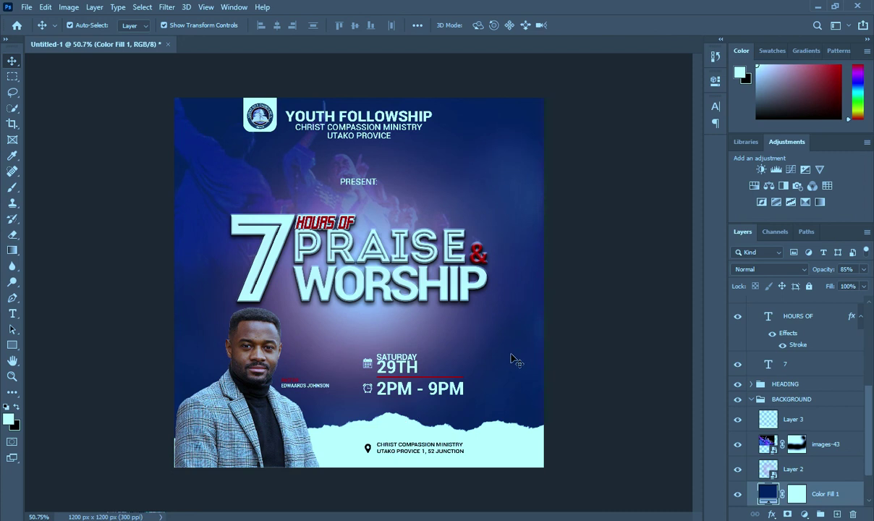
- Deselect the layer, collapse the BACKGROUND and TEXT groups, and fold away the TEXT group's effects list
left_click(588, 340)
left_click(751, 399)
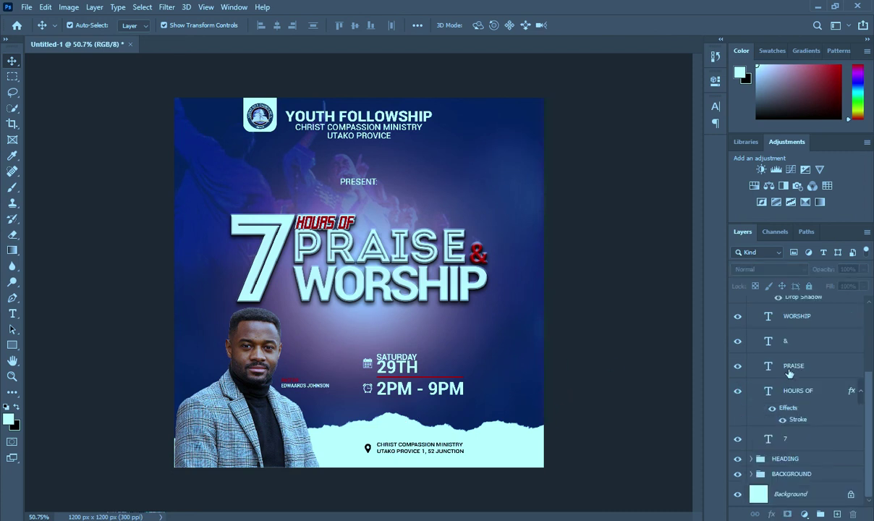
scroll(774, 391, "up", 3)
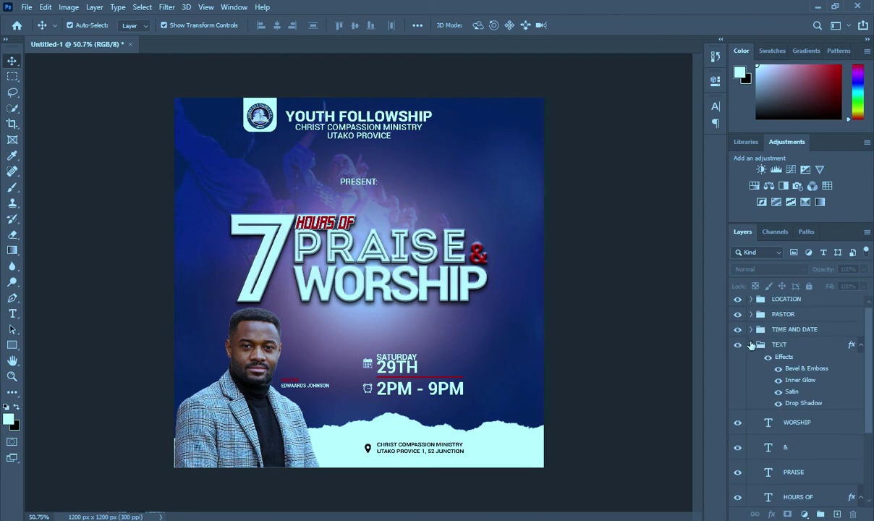
left_click(752, 345)
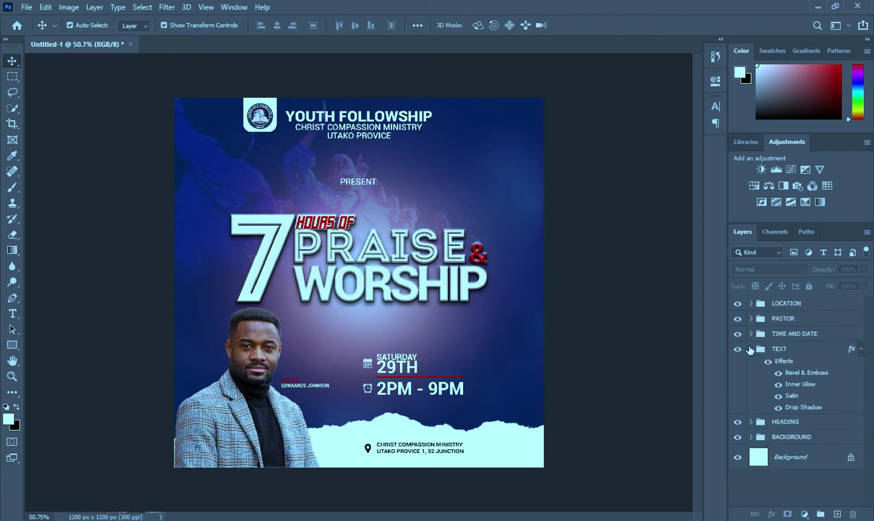
left_click(860, 349)
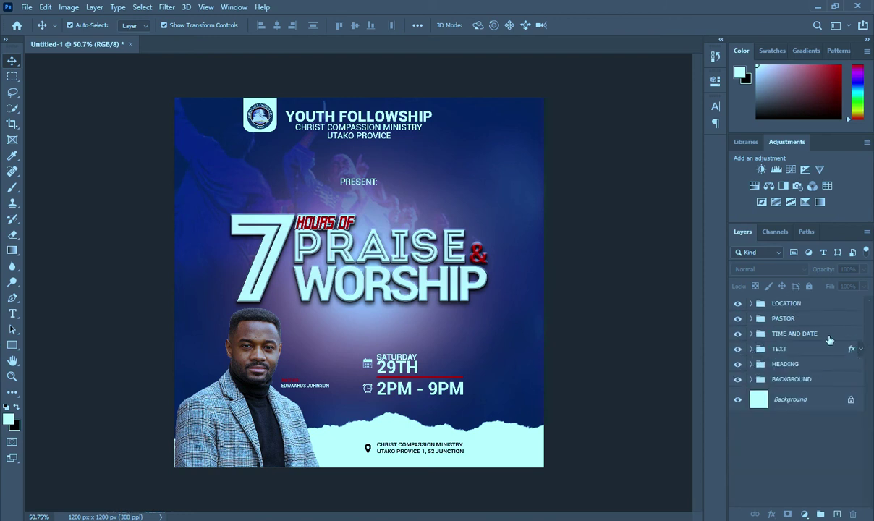
- Scale the TIME AND DATE group up to about 124.75% and apply the transform
left_click(789, 332)
left_click(464, 355)
left_click_drag(464, 354, 492, 370)
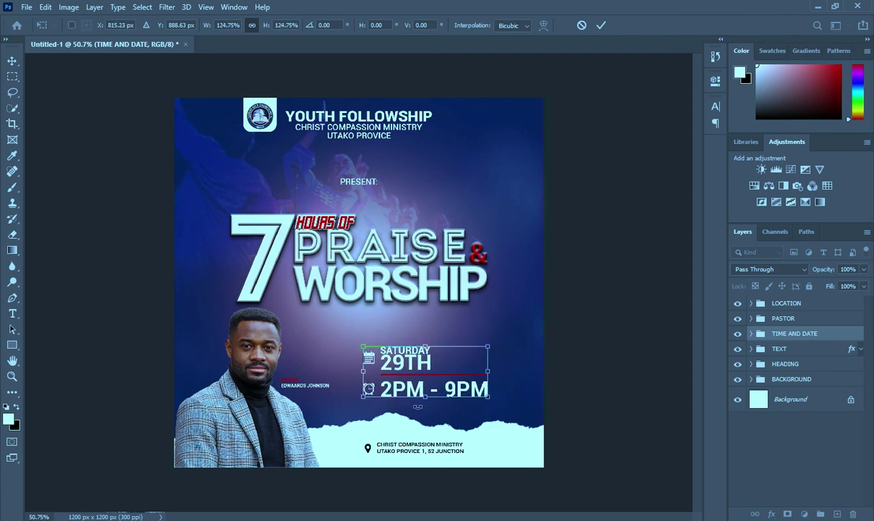
left_click(600, 25)
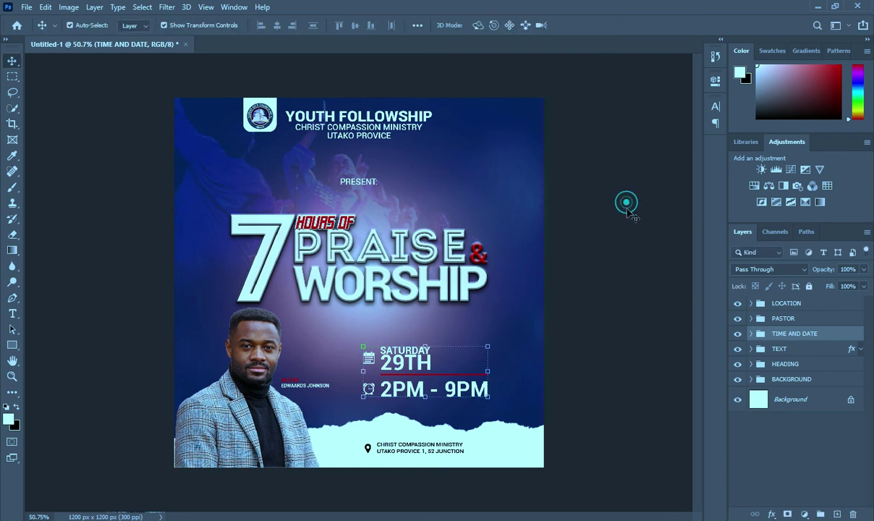
- Scale the LOCATION group up to about 127.88%, keeping it within the white torn-paper area, and apply the transform
scroll(518, 430, "down", 1)
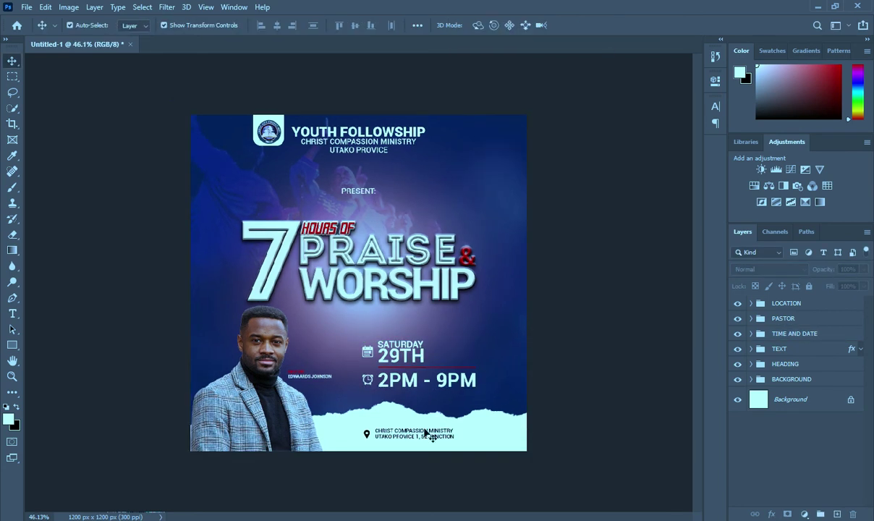
scroll(516, 433, "up", 1)
left_click(787, 303)
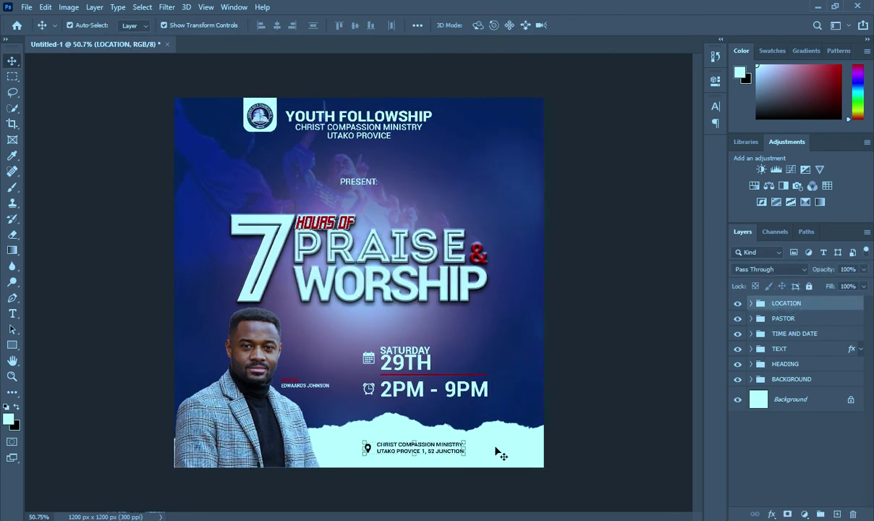
key("ctrl+t")
left_click_drag(464, 441, 492, 432)
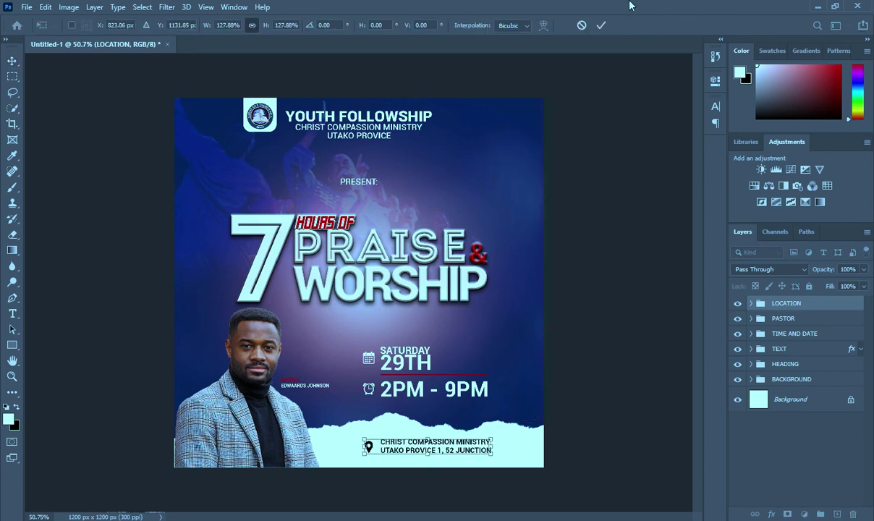
left_click(601, 26)
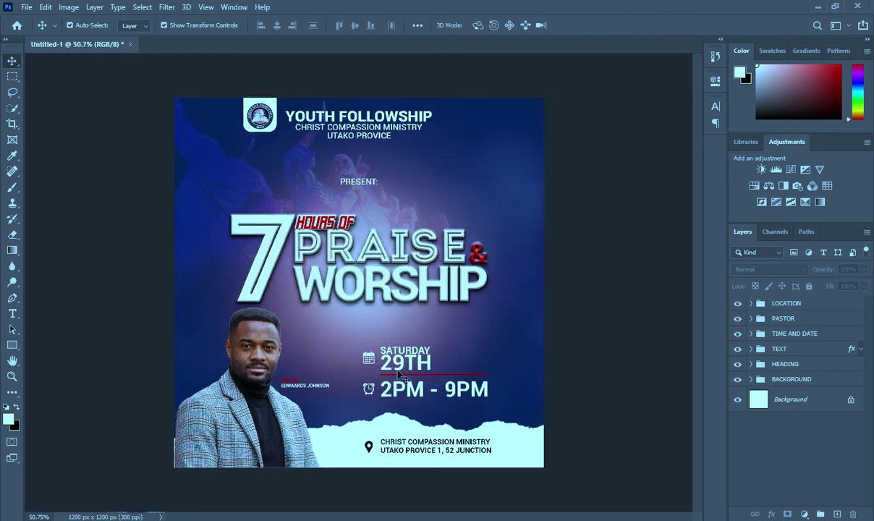
- Scale the pastor's name text beside the portrait up to about 110.64% and apply the transform
scroll(486, 321, "down", 1)
scroll(318, 384, "up", 1)
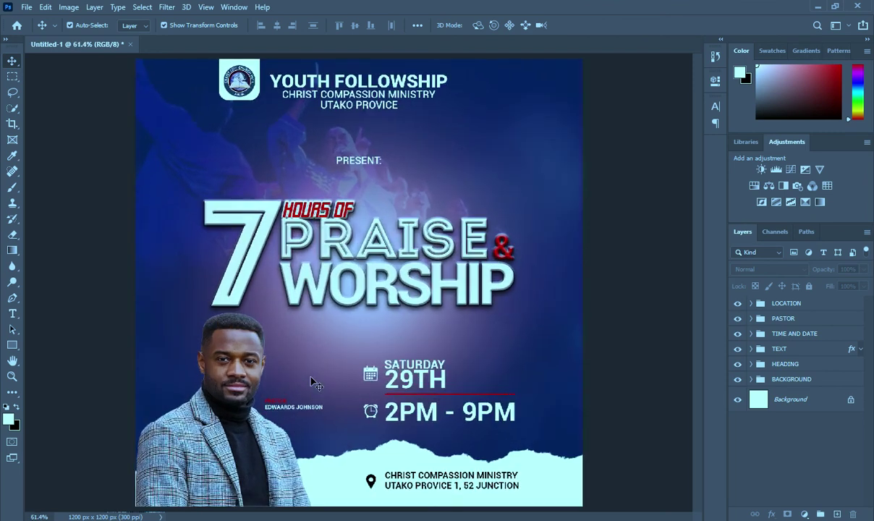
left_click(304, 404)
left_click_drag(324, 398, 331, 397)
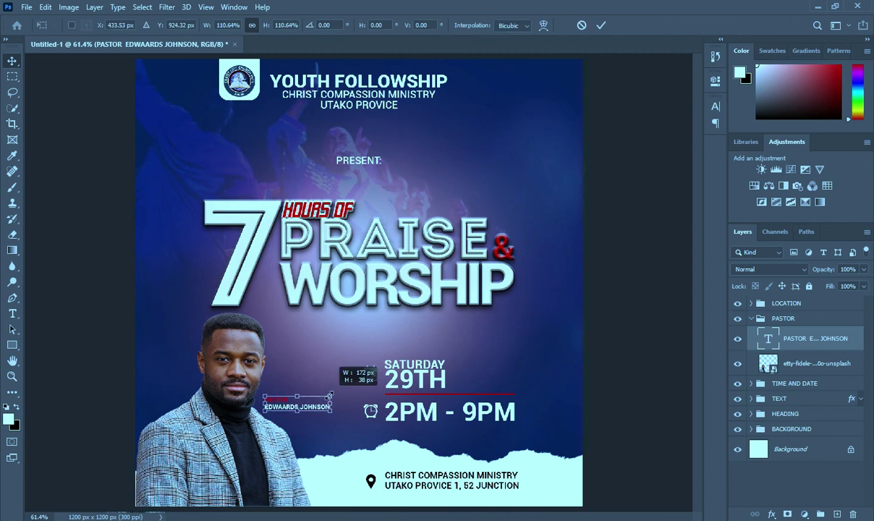
left_click(601, 24)
scroll(602, 112, "down", 2)
scroll(330, 266, "down", 1)
left_click(246, 345)
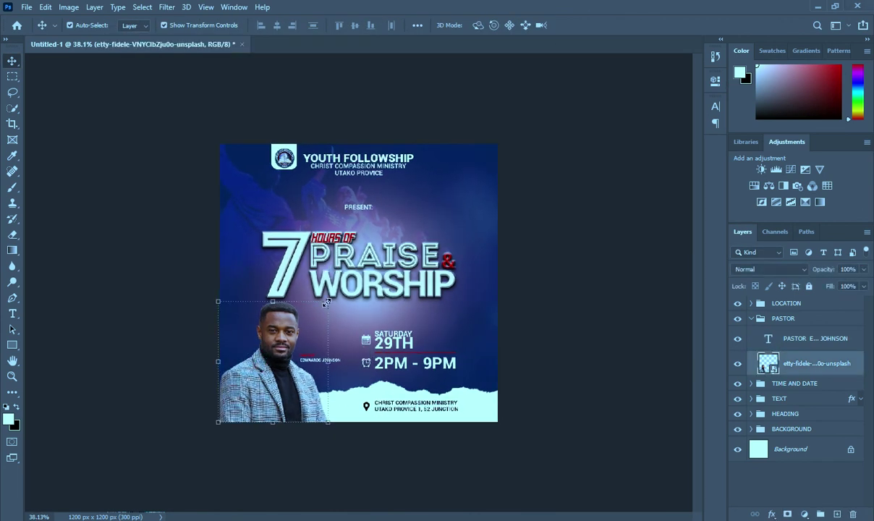
left_click(327, 302)
left_click(578, 25)
- Collapse the PASTOR layer group and leave no layer selected
left_click(752, 319)
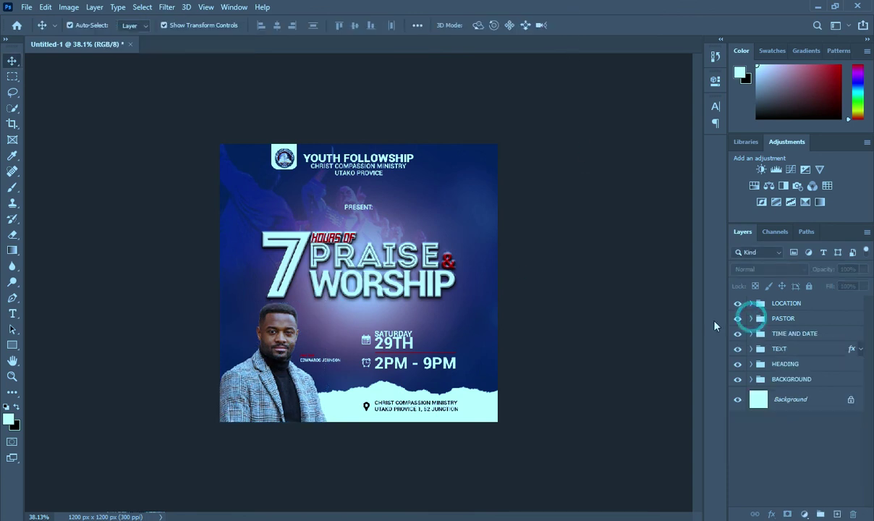